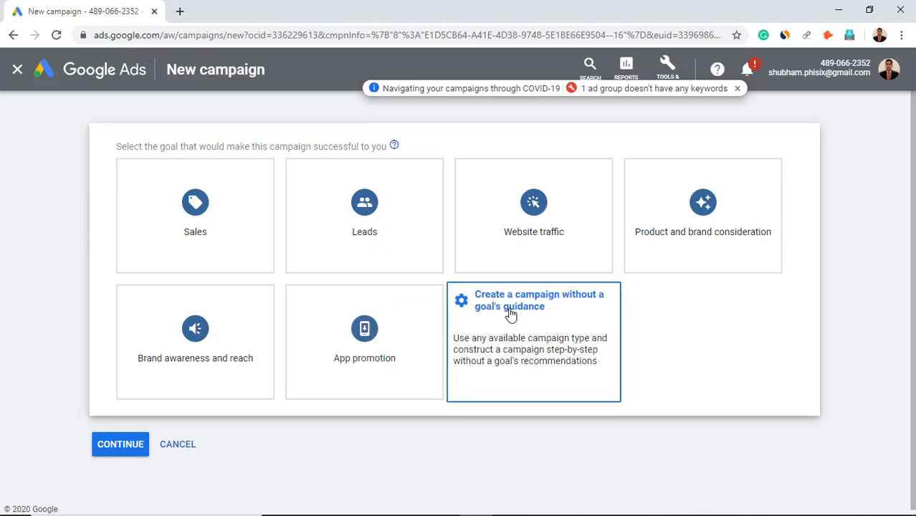
# Choose Website traffic as the campaign goal and Display as the campaign type, leaving the Standard display campaign subtype selected
pyautogui.click(545, 227)
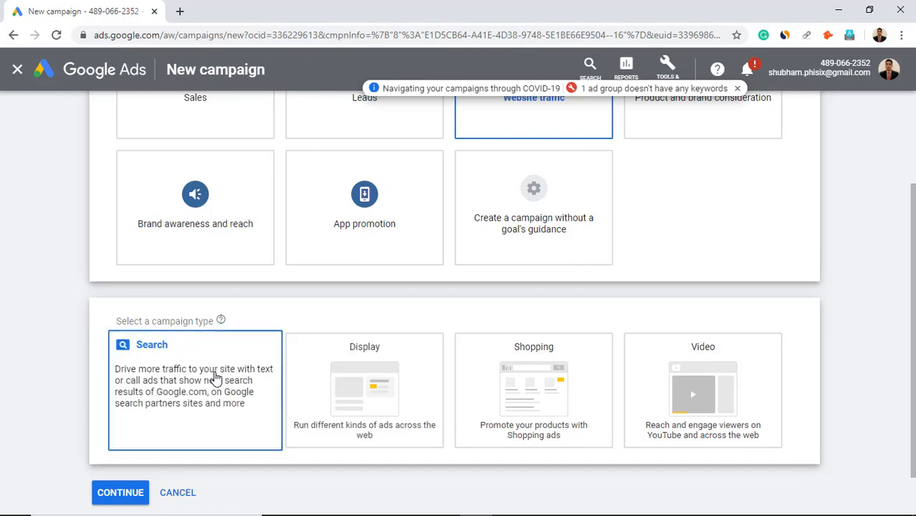
pyautogui.click(378, 377)
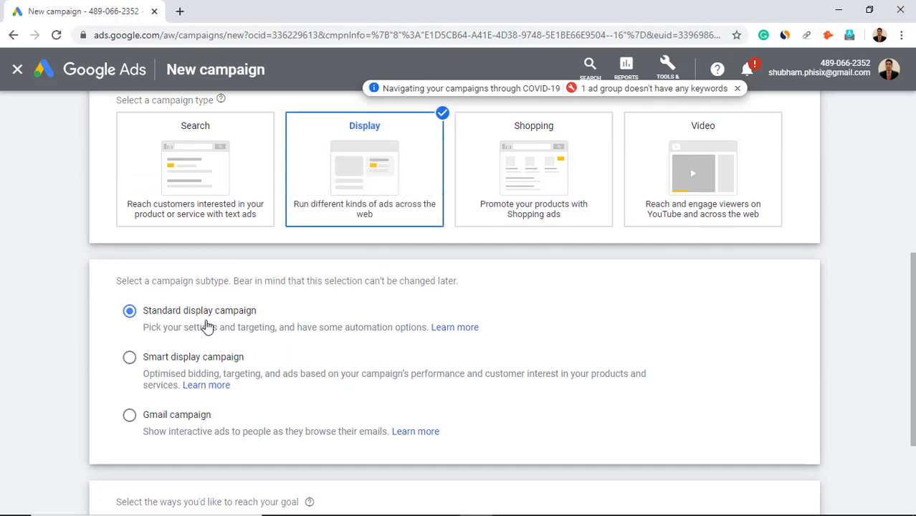
pyautogui.scroll(-1, 285, 326)
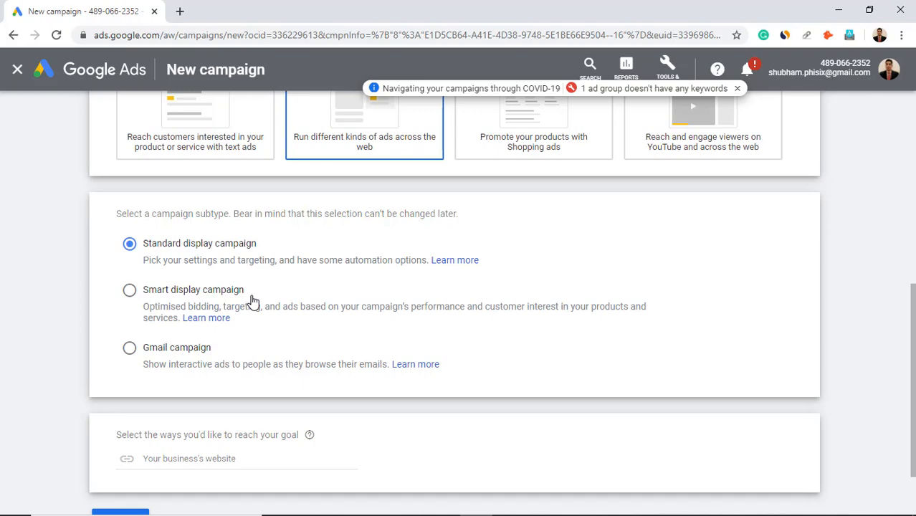
pyautogui.scroll(-1, 253, 301)
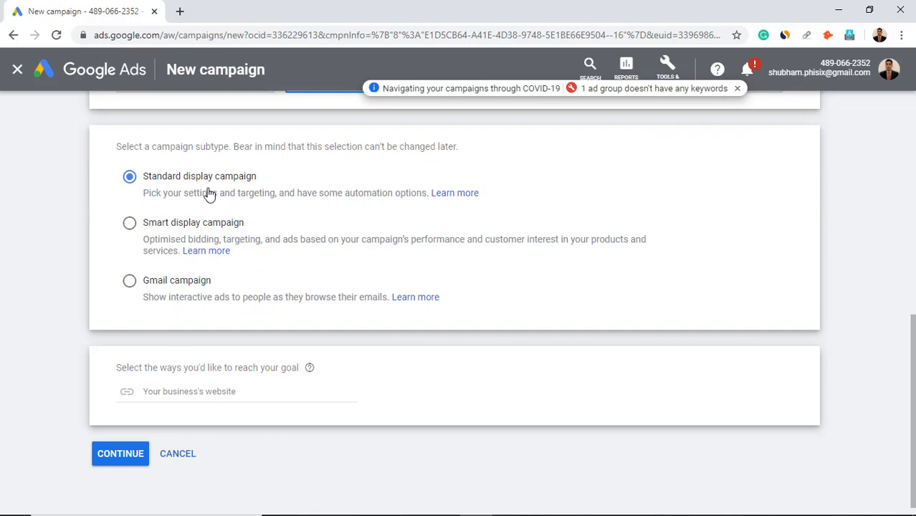
# Open learntoearnlabs.com in a new browser tab and copy its web address
pyautogui.click(181, 391)
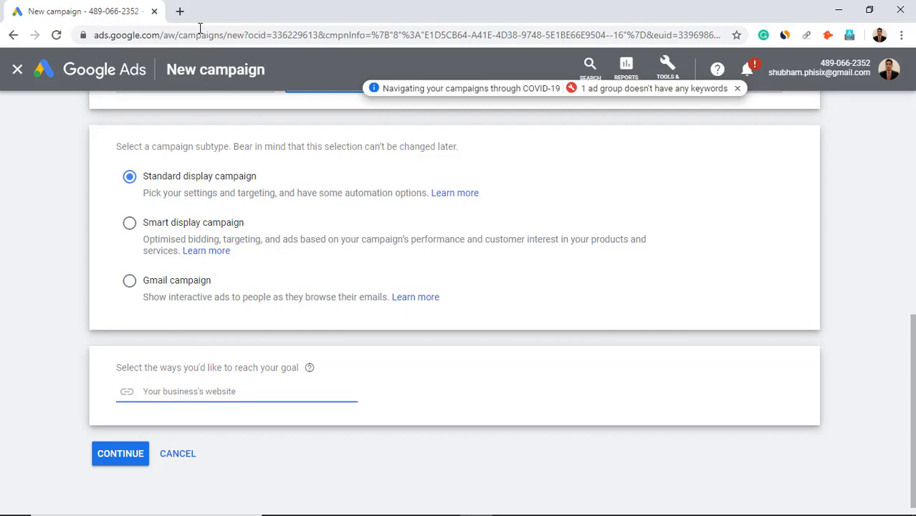
pyautogui.click(179, 12)
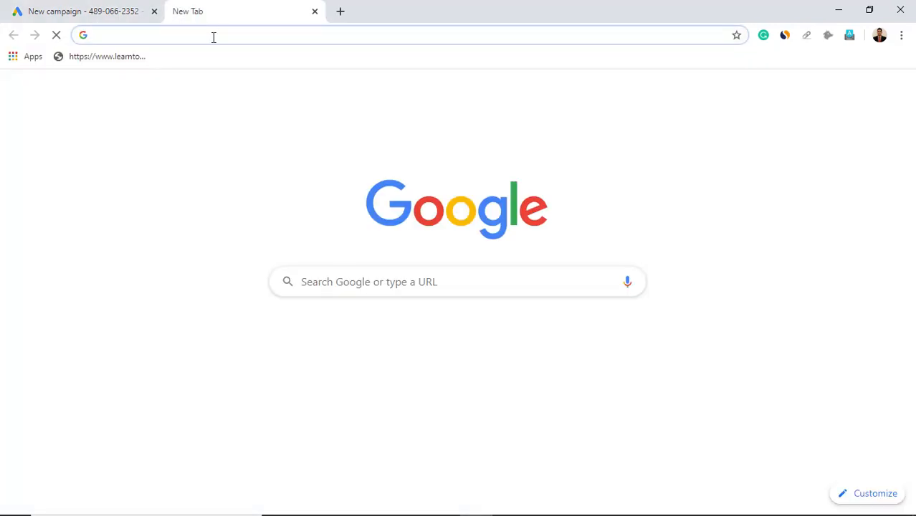
pyautogui.write('learn')
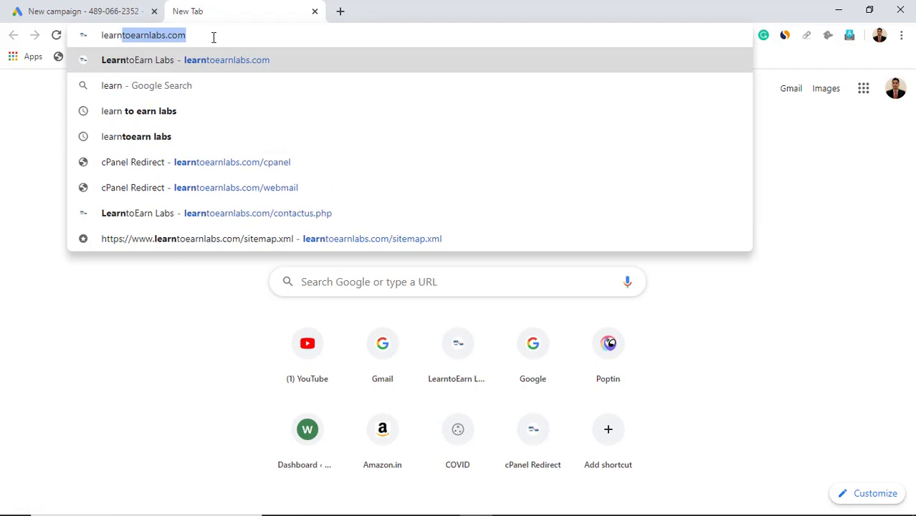
pyautogui.click(221, 62)
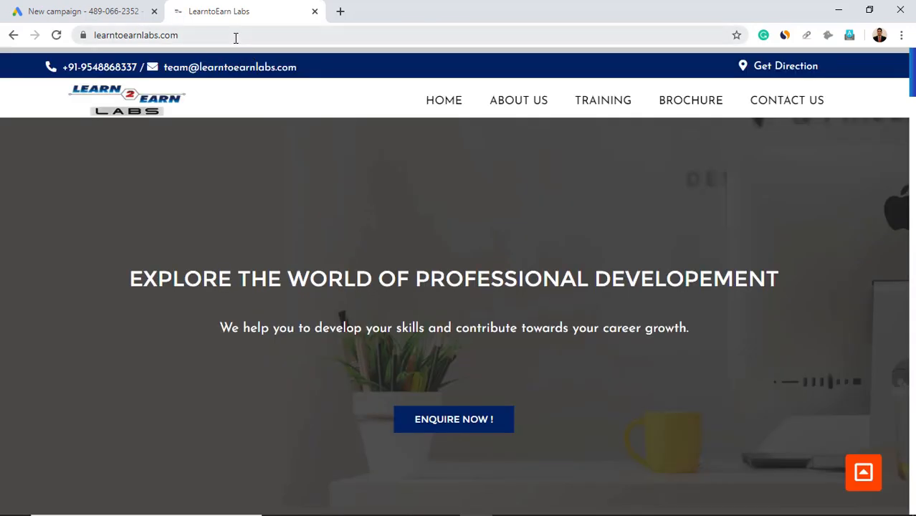
pyautogui.click(235, 36)
pyautogui.hotkey('ctrl', 'c')
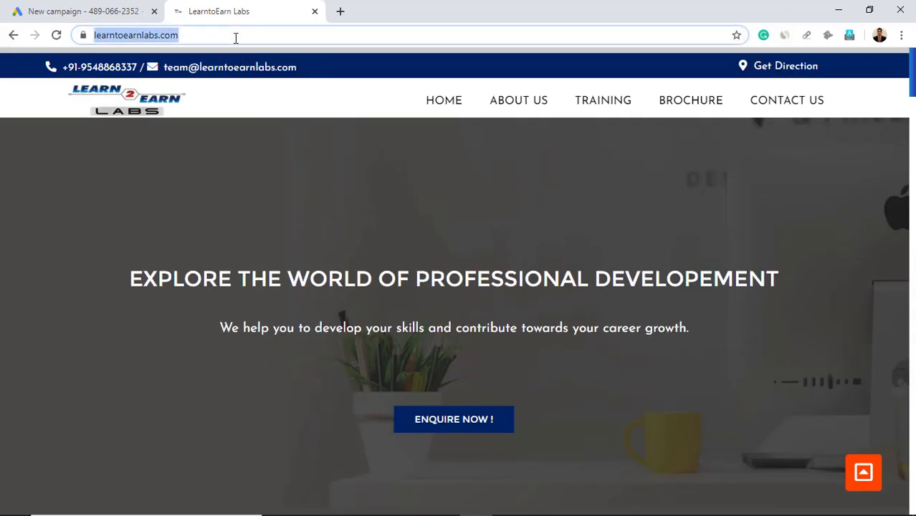
pyautogui.click(115, 11)
pyautogui.hotkey('ctrl', 'v')
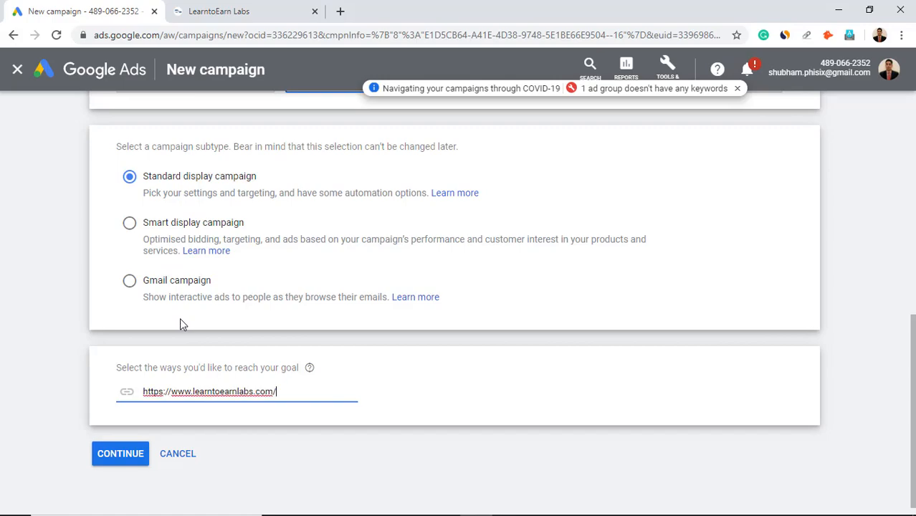
pyautogui.click(125, 455)
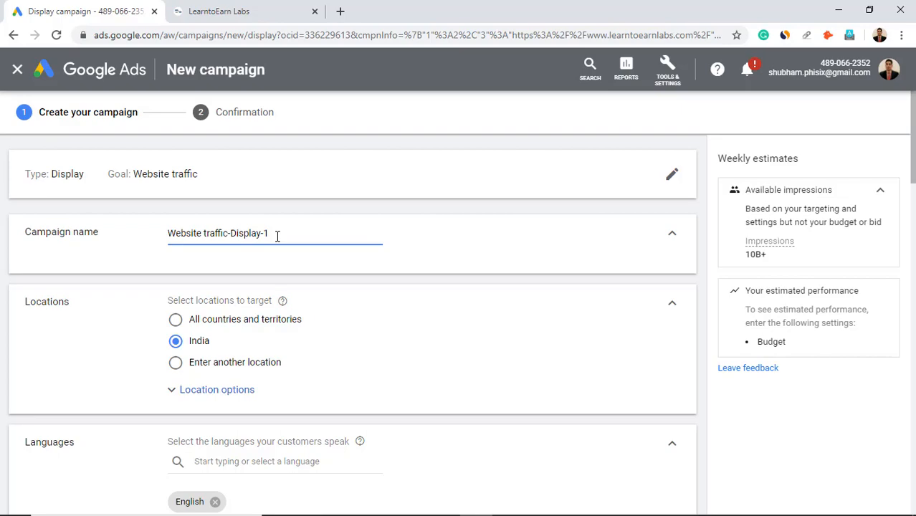
# Rename the campaign as "Website traffic - Display AD 1"
pyautogui.press('BackSpace')
pyautogui.press('BackSpace')
pyautogui.press('BackSpace')
pyautogui.press('BackSpace')
pyautogui.press('BackSpace')
pyautogui.press('BackSpace')
pyautogui.press('BackSpace')
pyautogui.press('BackSpace')
pyautogui.press('BackSpace')
pyautogui.press('BackSpace')
pyautogui.write('- Display Ad ')
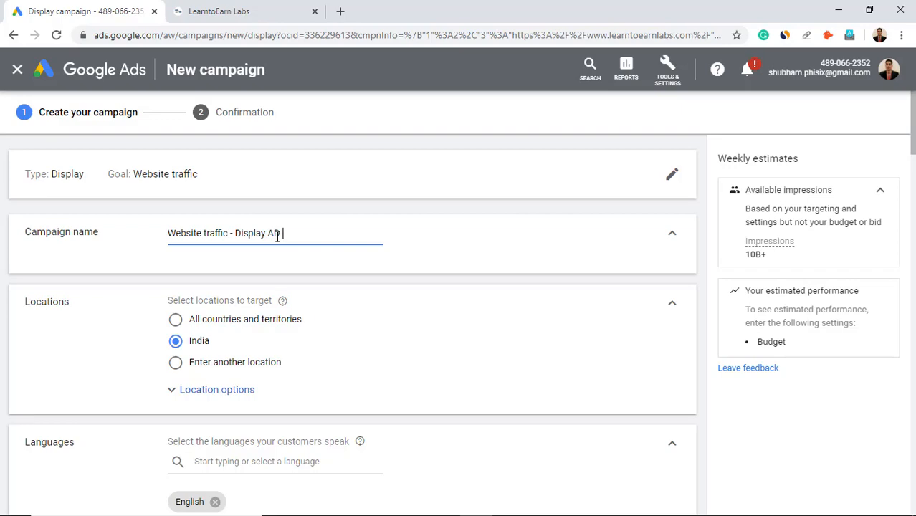
pyautogui.write('1')
# Target the campaign at two custom locations: Delhi, India (union territory) and Agra, Uttar Pradesh, India (city)
pyautogui.scroll(-2, 277, 236)
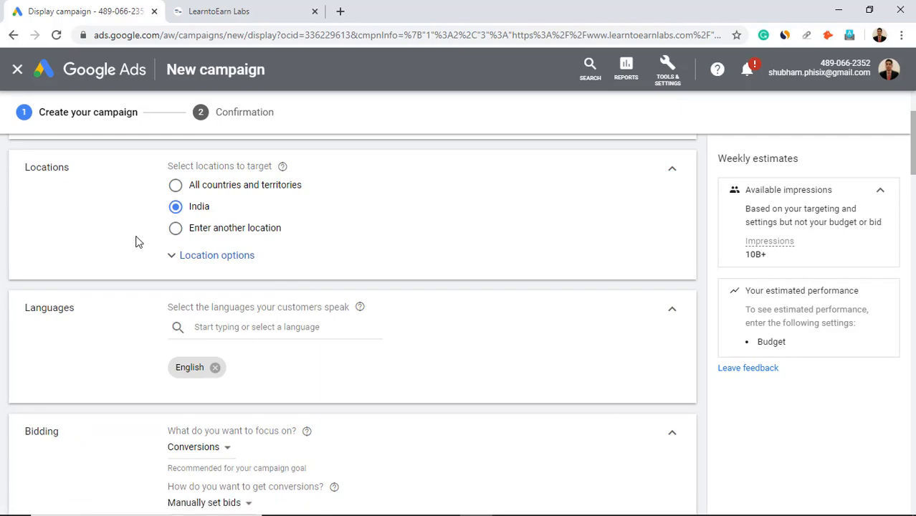
pyautogui.click(176, 230)
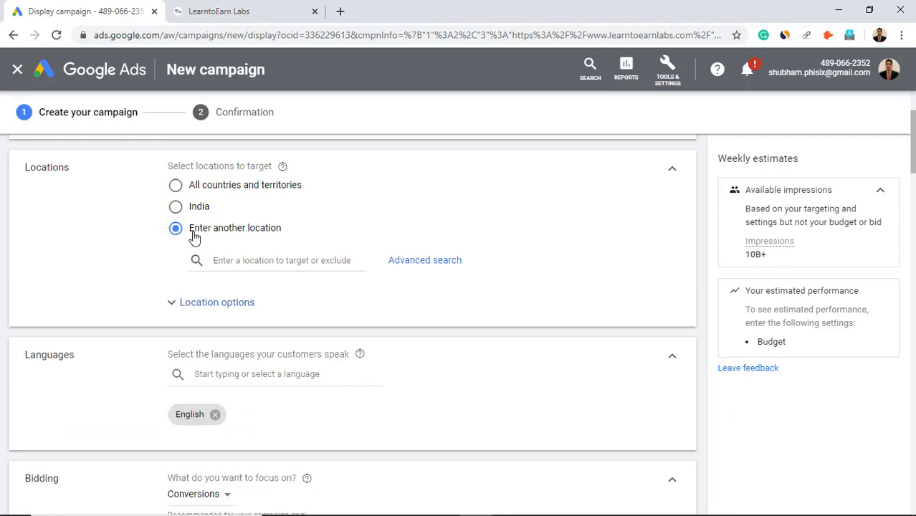
pyautogui.click(302, 264)
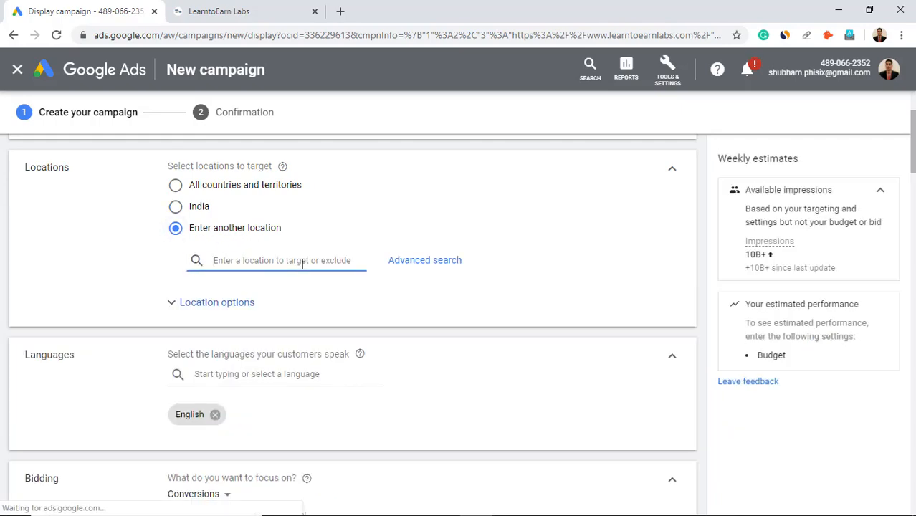
pyautogui.write('delhi')
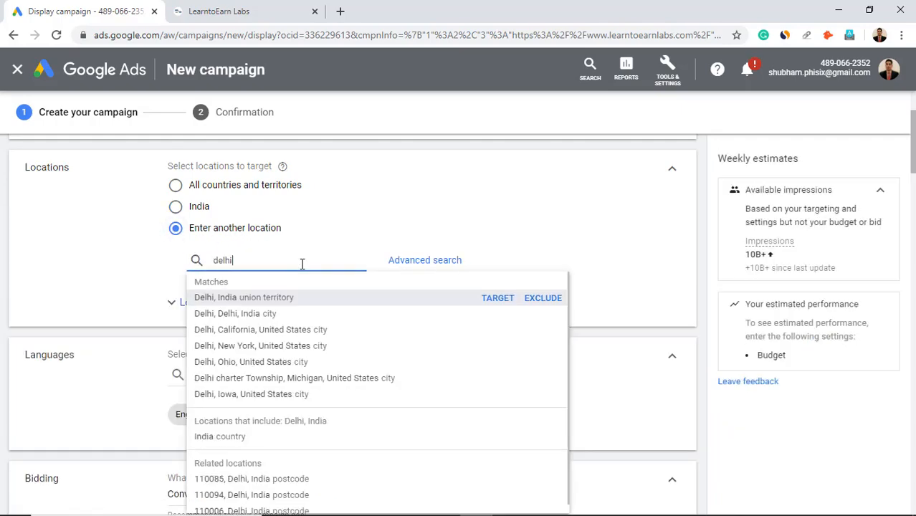
pyautogui.click(269, 297)
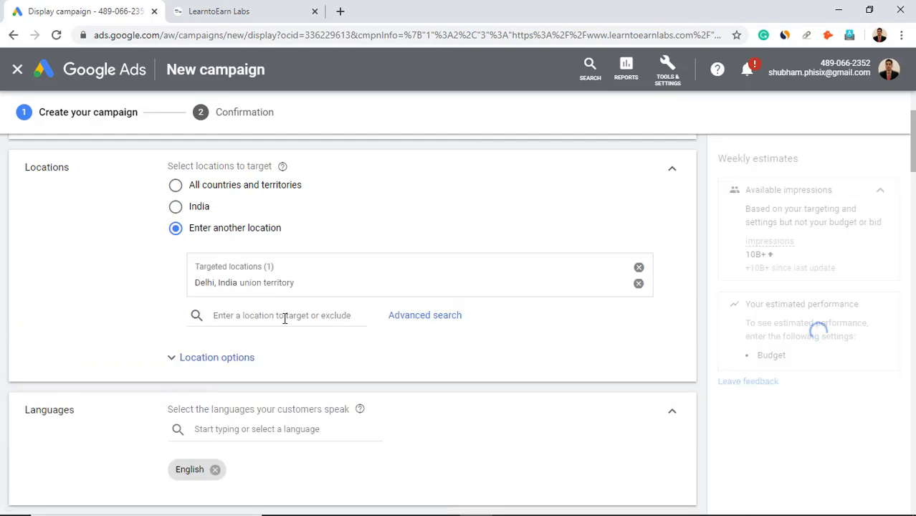
pyautogui.write('agra')
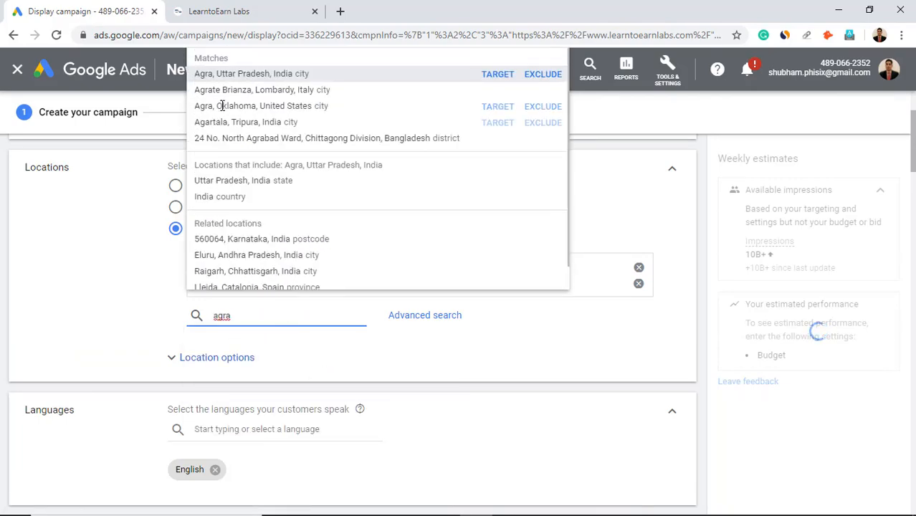
pyautogui.click(235, 74)
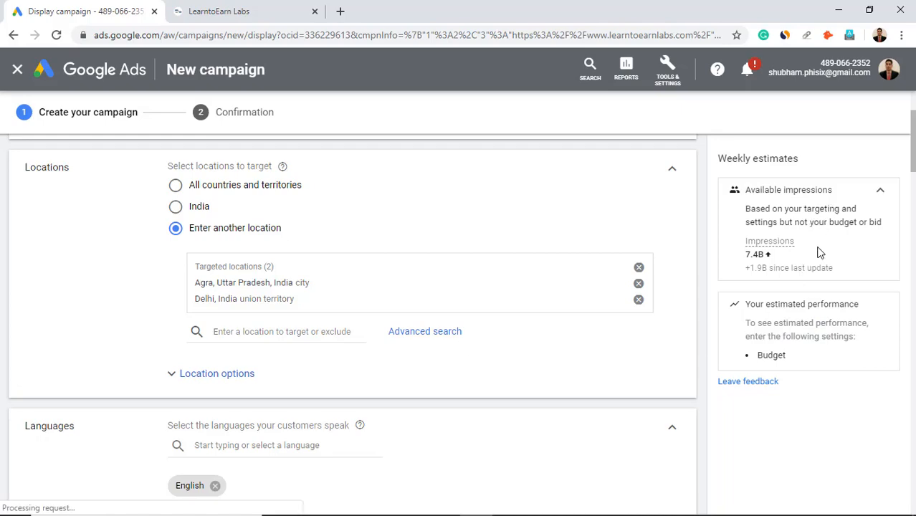
# Review the target and exclude choices in the location options, leaving the recommended ones selected, and collapse them
pyautogui.moveTo(809, 250)
pyautogui.scroll(-1, 172, 307)
pyautogui.click(173, 308)
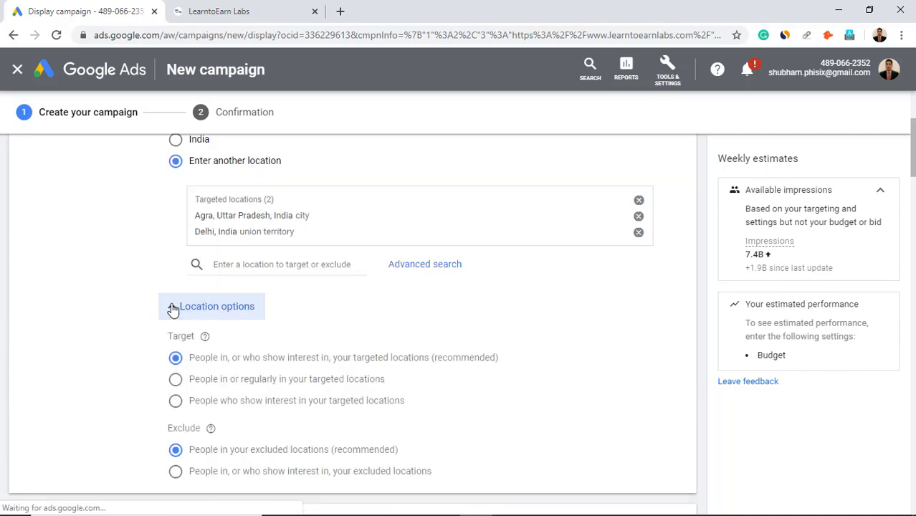
pyautogui.scroll(-1, 312, 365)
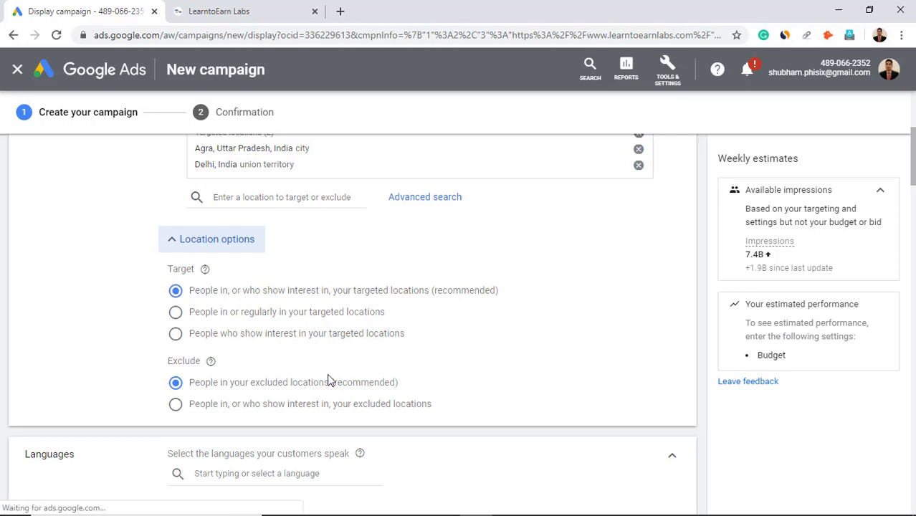
pyautogui.click(188, 247)
# Add Hindi alongside English to the languages the customers speak
pyautogui.scroll(-1, 88, 252)
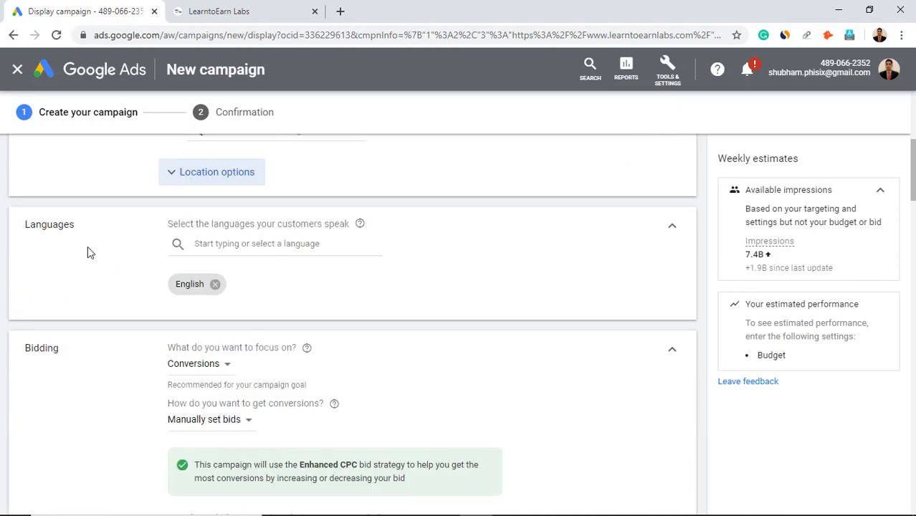
pyautogui.click(260, 244)
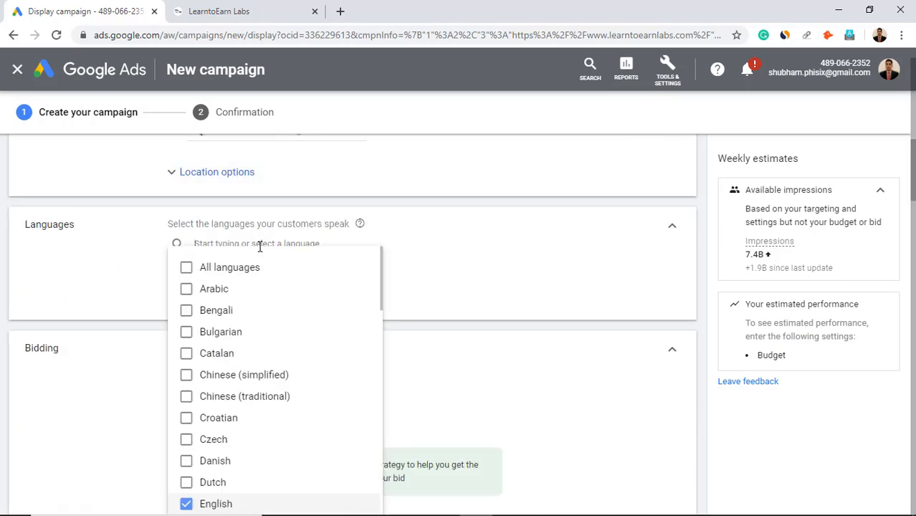
pyautogui.write('hindi')
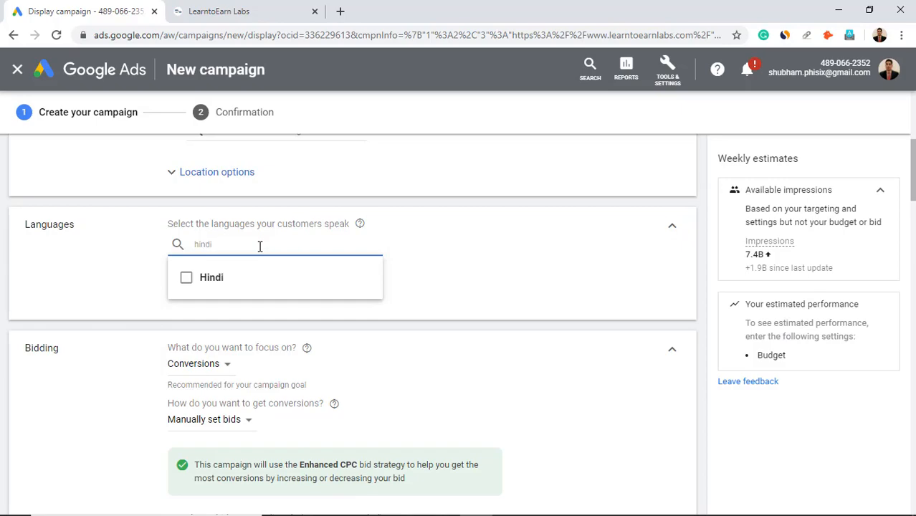
pyautogui.click(188, 278)
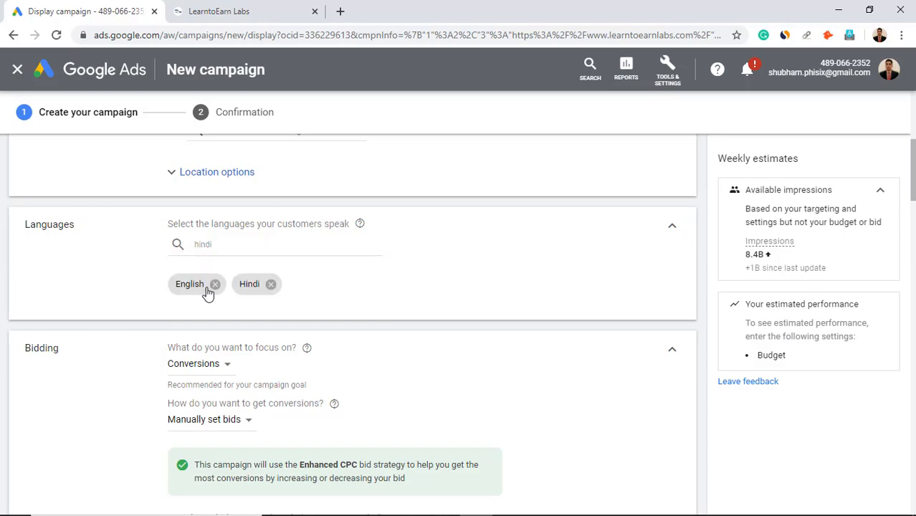
# Review the bidding choices, keeping Conversions as the focus and manually set bids as the way to get conversions
pyautogui.scroll(-1, 356, 286)
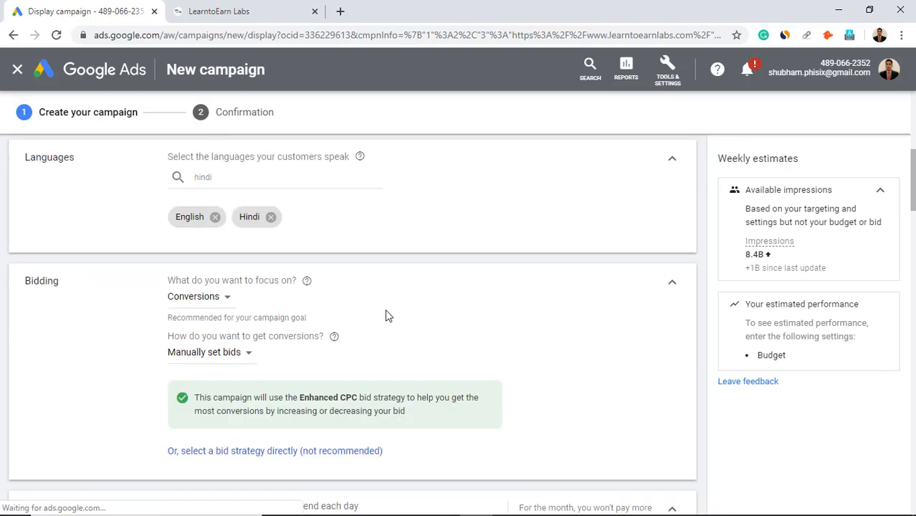
pyautogui.click(224, 299)
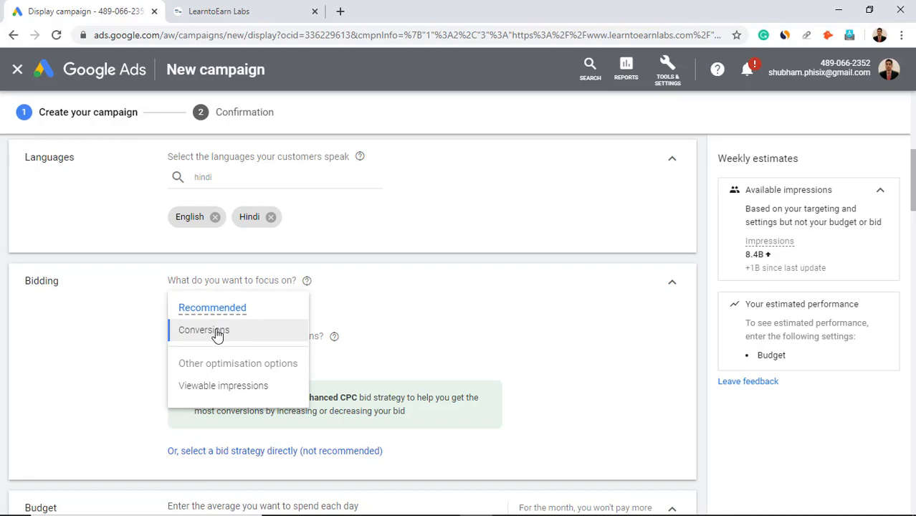
pyautogui.click(213, 330)
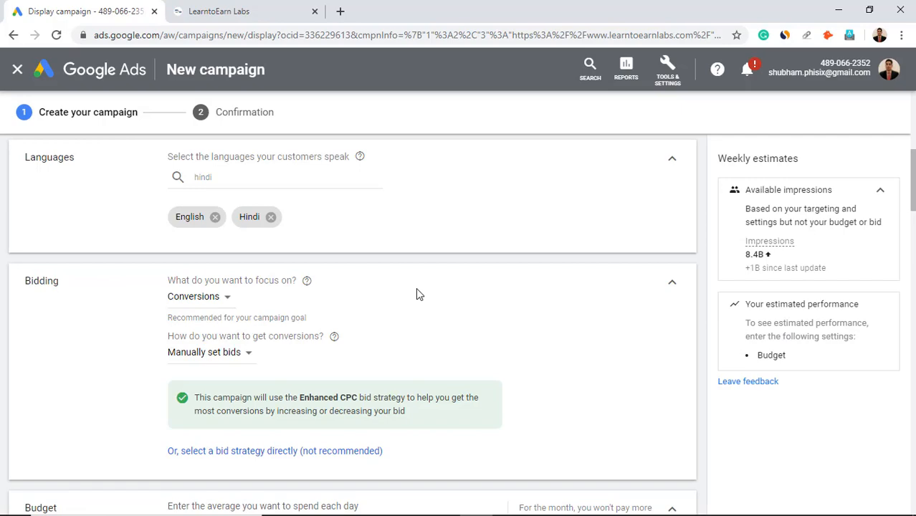
pyautogui.scroll(-1, 416, 288)
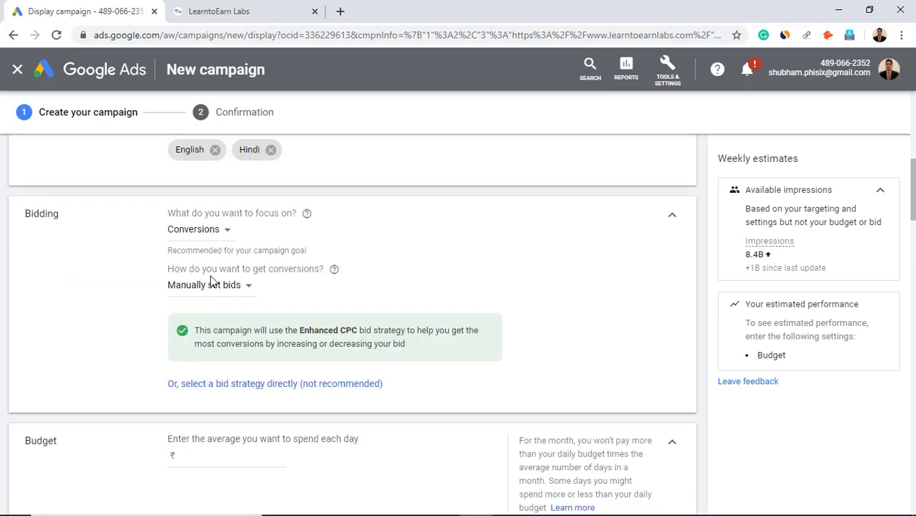
pyautogui.click(249, 286)
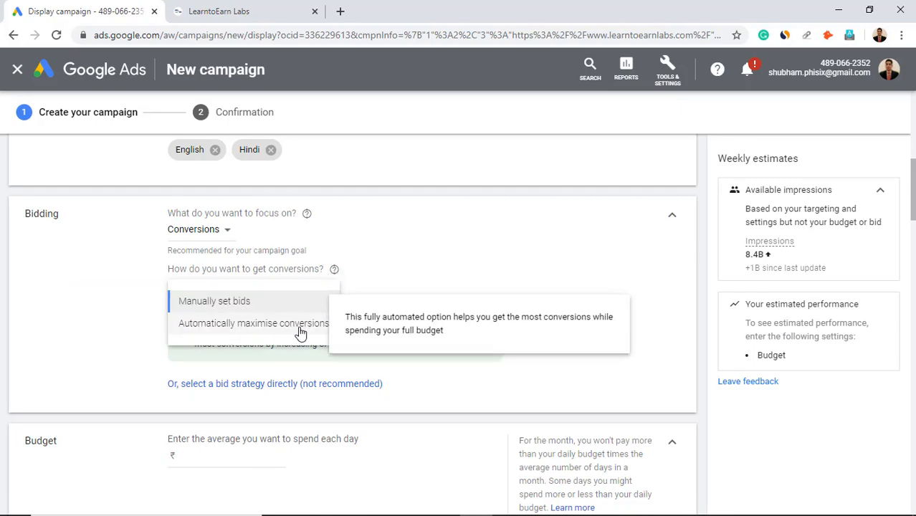
pyautogui.click(117, 319)
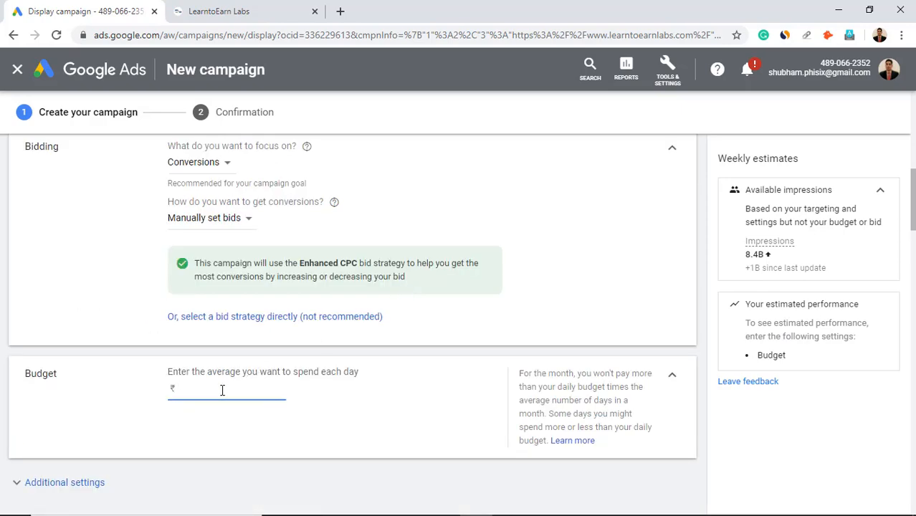
# Set the average daily budget to ₹500 and expand the campaign's additional settings
pyautogui.write('00')
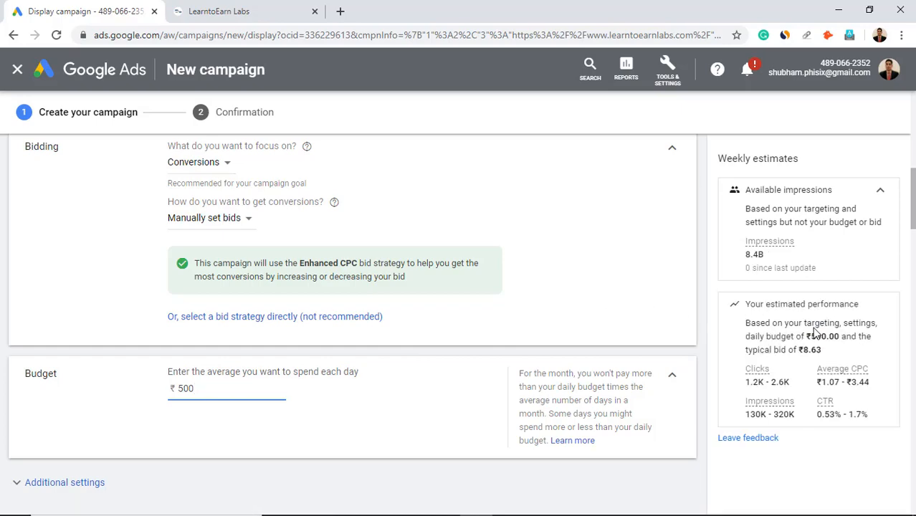
pyautogui.scroll(-1, 831, 324)
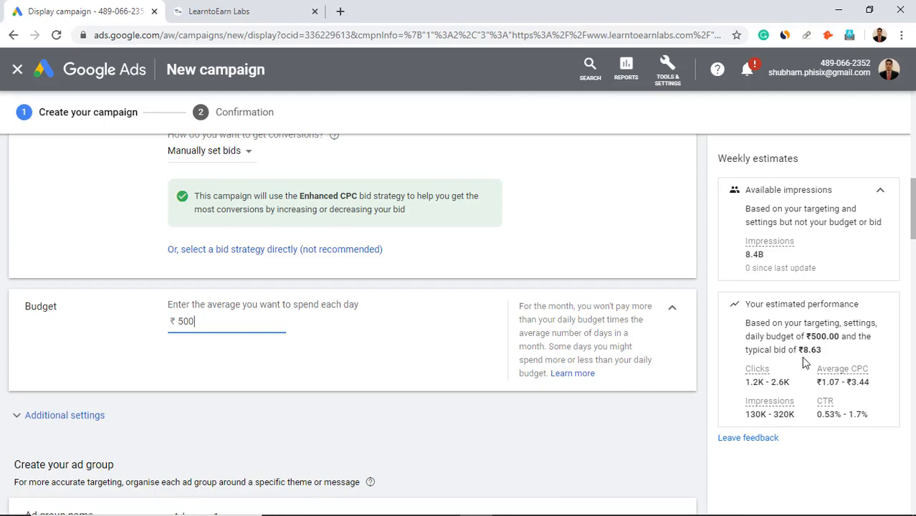
pyautogui.scroll(-2, 524, 430)
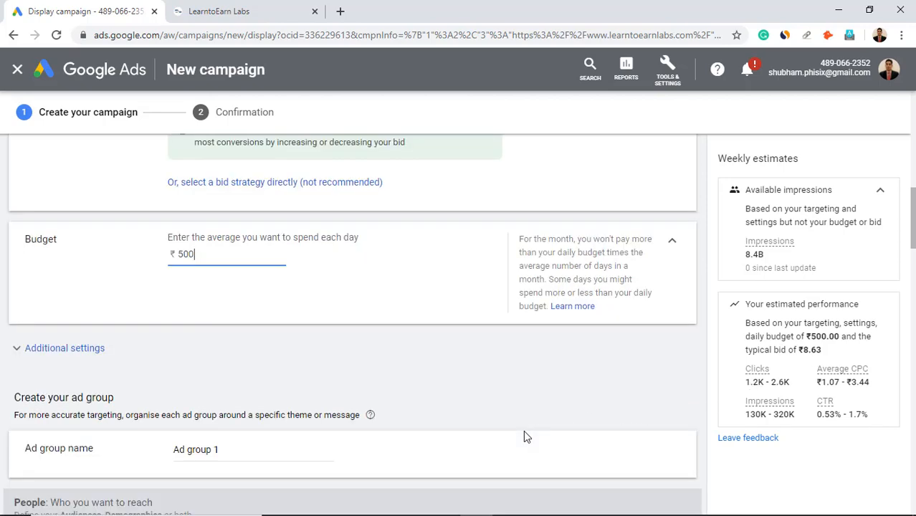
pyautogui.click(26, 289)
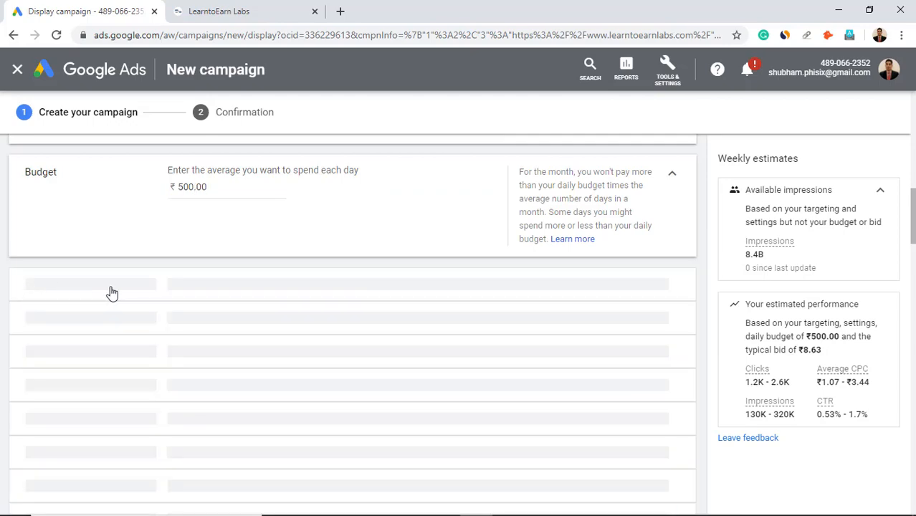
# Review the ad schedule's day and time options without changing them, and collapse the section
pyautogui.scroll(-1, 241, 313)
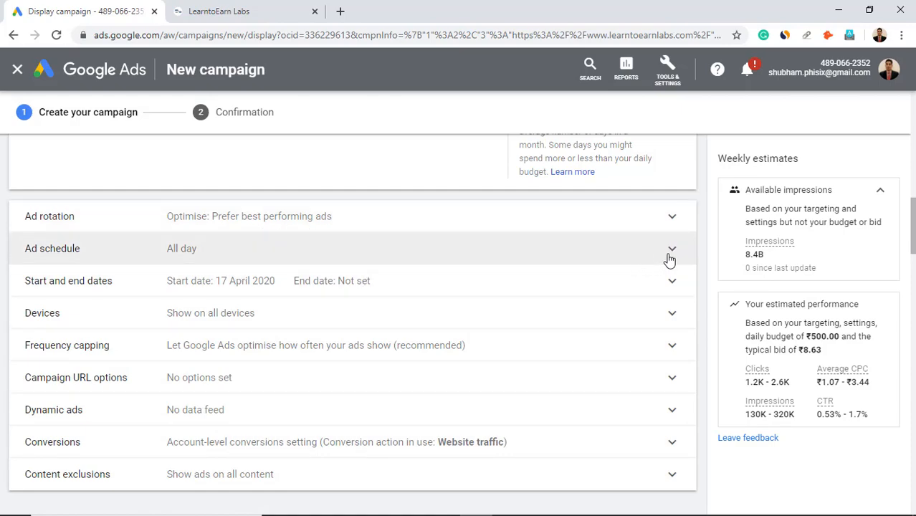
pyautogui.click(670, 255)
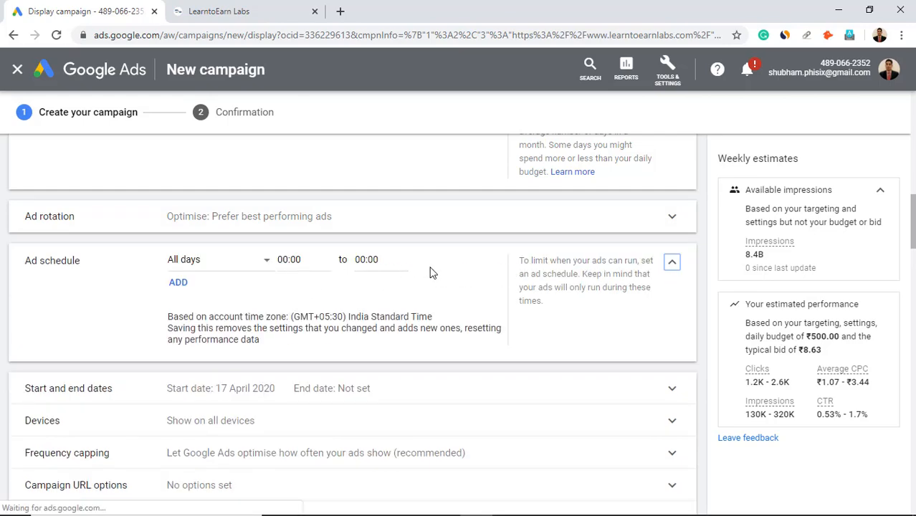
pyautogui.click(672, 262)
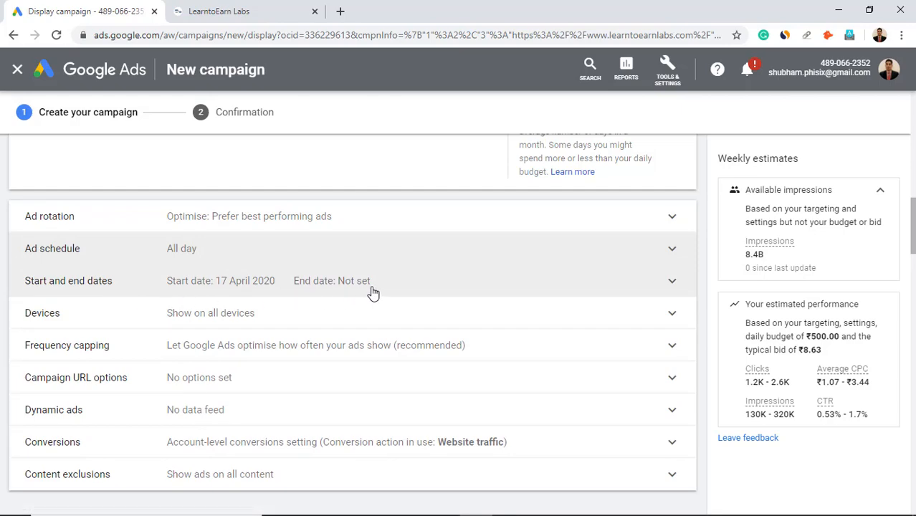
# Set a frequency cap limiting impressions for the whole campaign to 8 per day and collapse the section
pyautogui.scroll(-1, 373, 293)
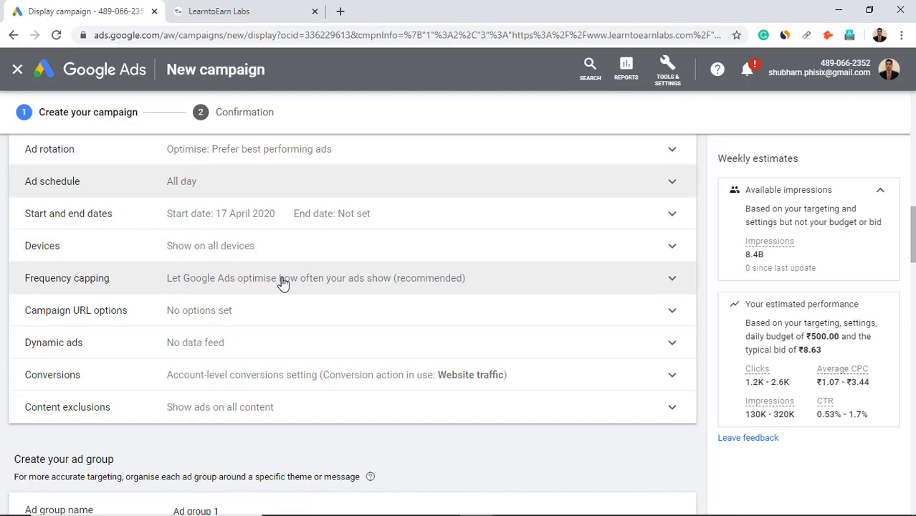
pyautogui.click(671, 281)
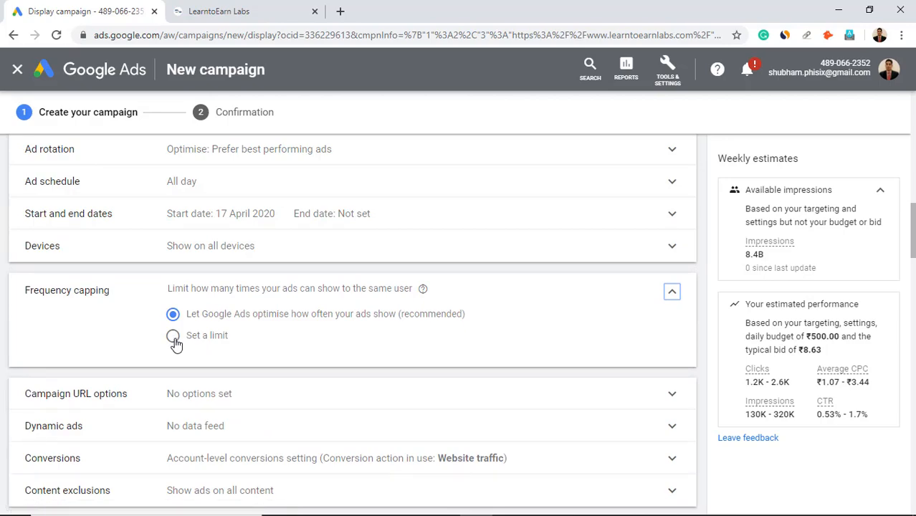
pyautogui.click(175, 340)
pyautogui.scroll(-1, 347, 354)
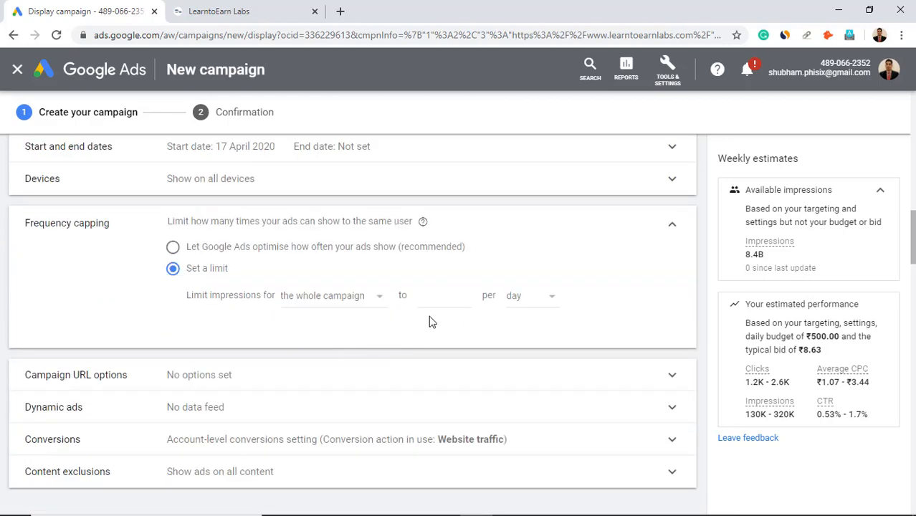
pyautogui.click(443, 297)
pyautogui.write('8')
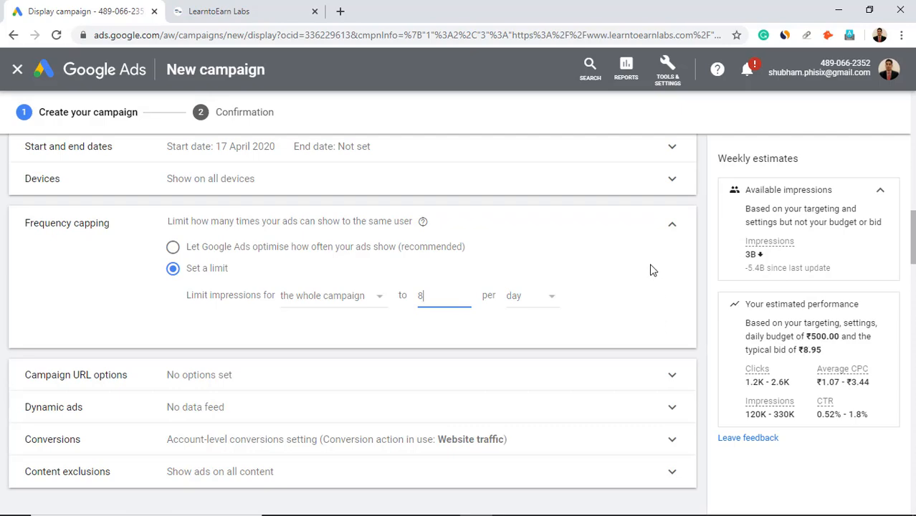
pyautogui.click(674, 226)
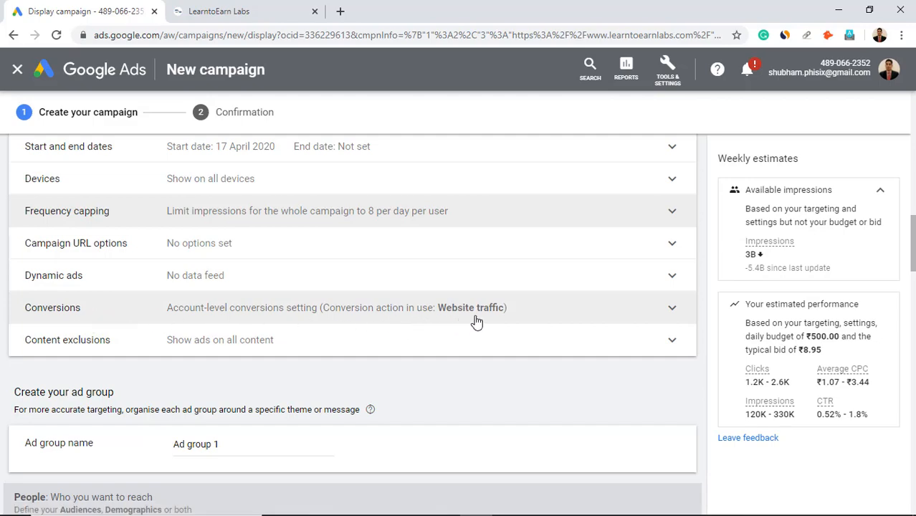
# Target the Business Education, Business Professionals and Education audiences for the ad group, and collapse the audience settings
pyautogui.scroll(-2, 477, 322)
pyautogui.click(235, 312)
pyautogui.scroll(-1, 235, 312)
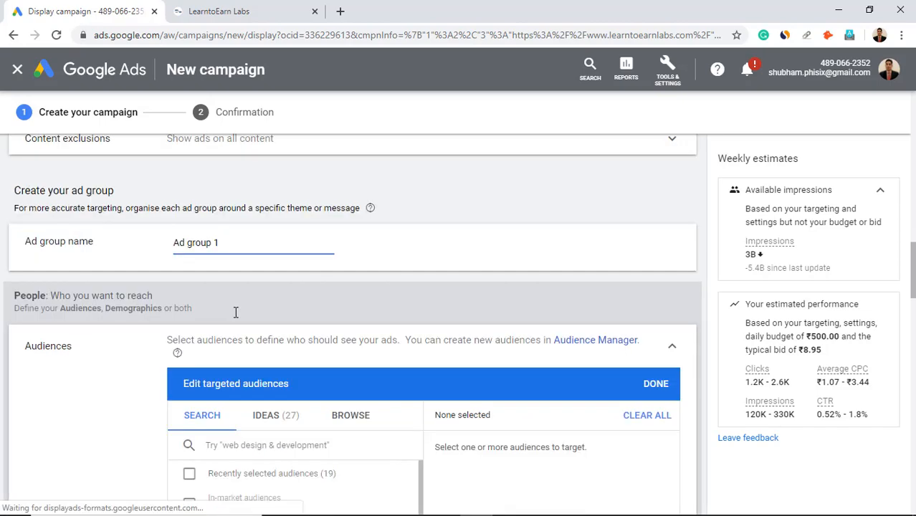
pyautogui.scroll(-1, 235, 311)
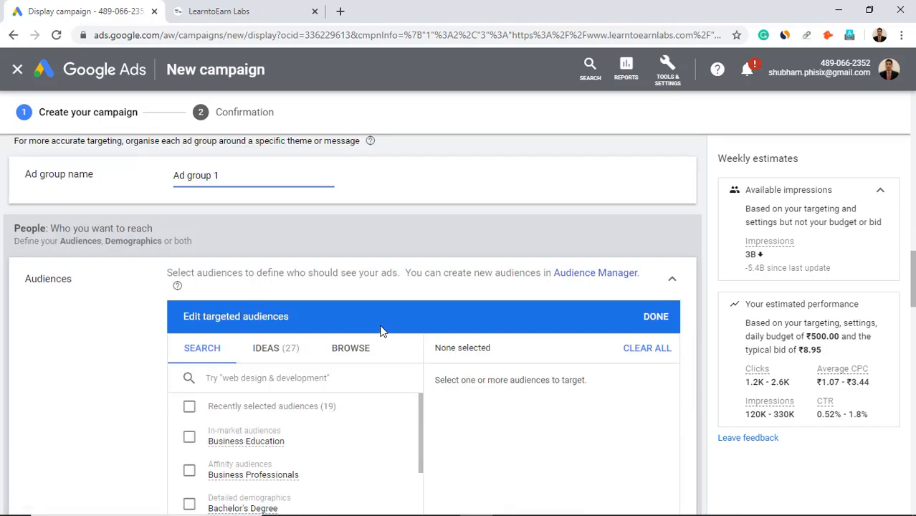
pyautogui.scroll(-1, 401, 301)
pyautogui.scroll(-1, 188, 371)
pyautogui.scroll(1, 189, 371)
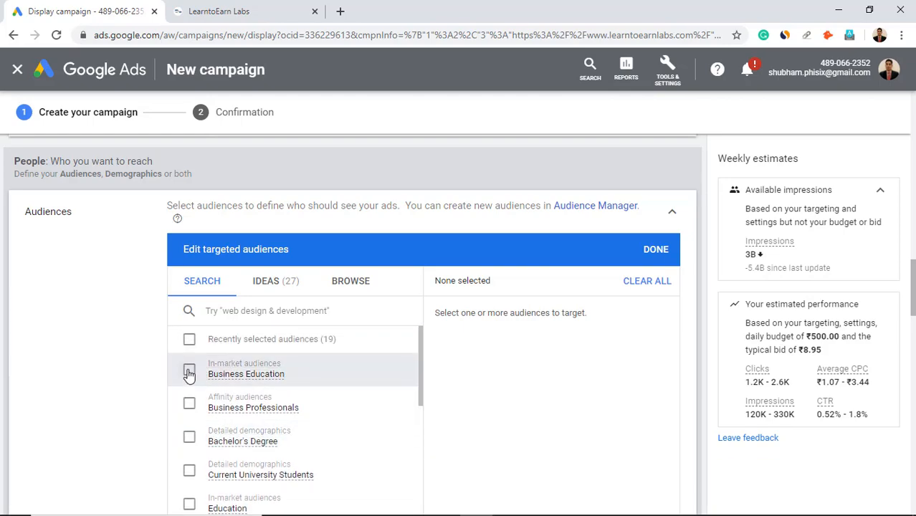
pyautogui.click(188, 370)
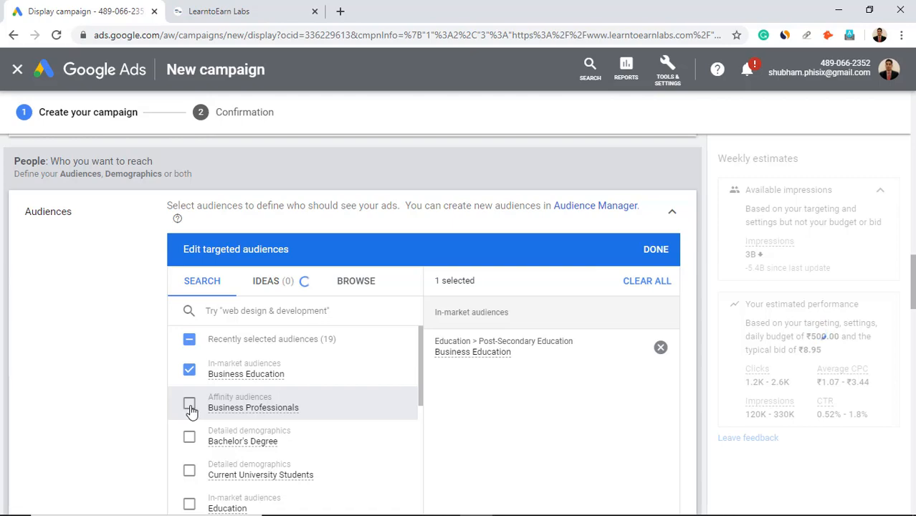
pyautogui.click(189, 405)
pyautogui.scroll(-2, 421, 358)
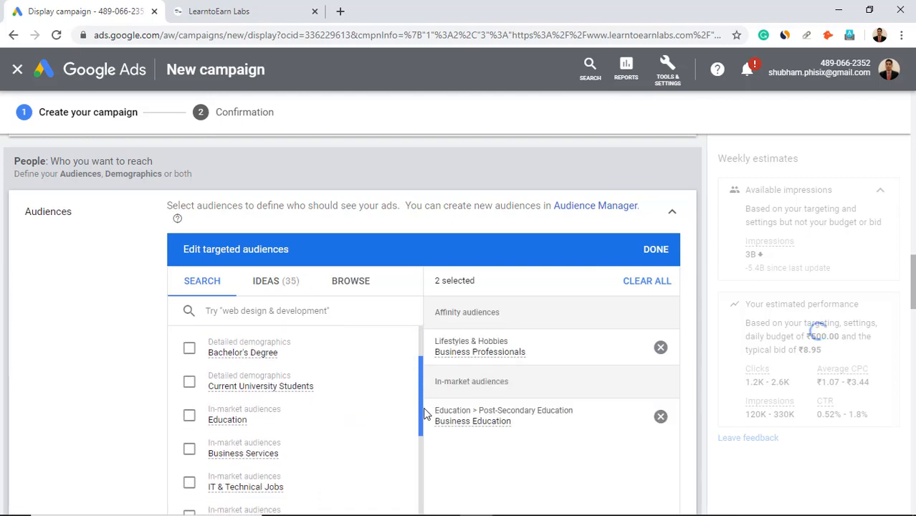
pyautogui.click(190, 415)
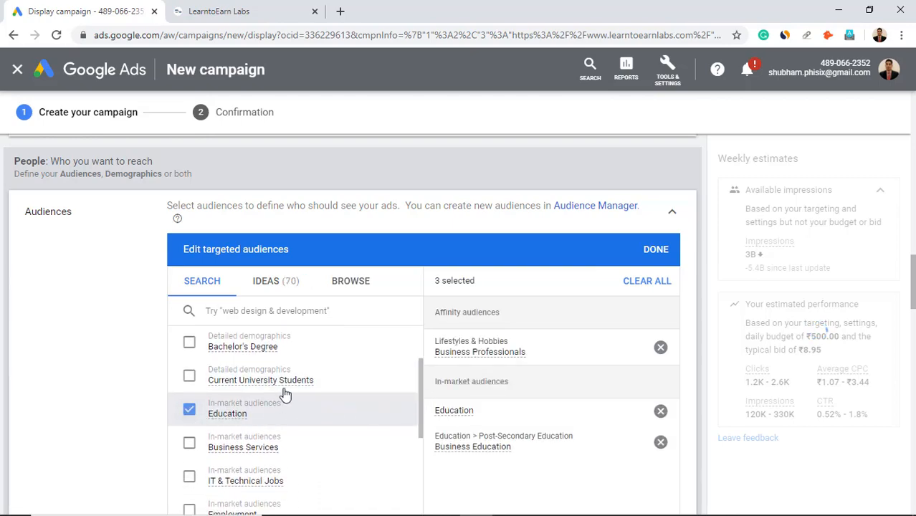
pyautogui.click(675, 216)
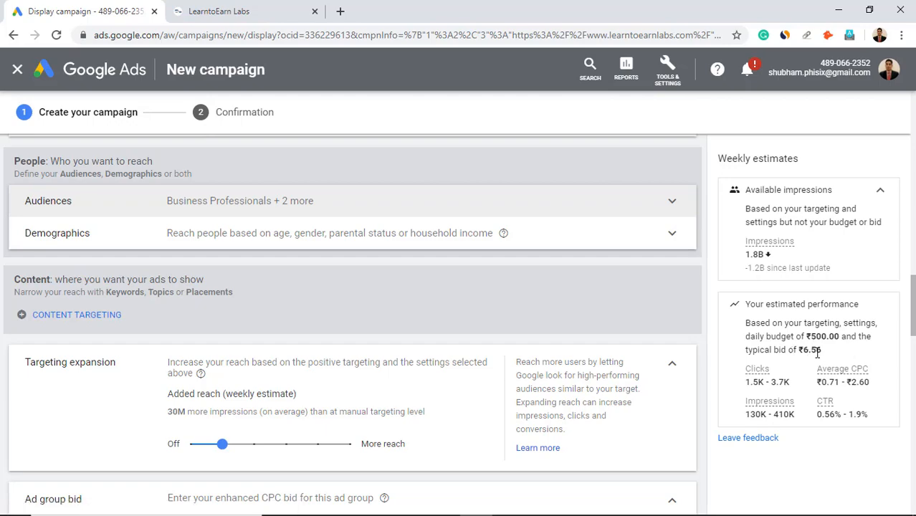
# Set the ad group's enhanced CPC bid to ₹6.56
pyautogui.scroll(-3, 913, 351)
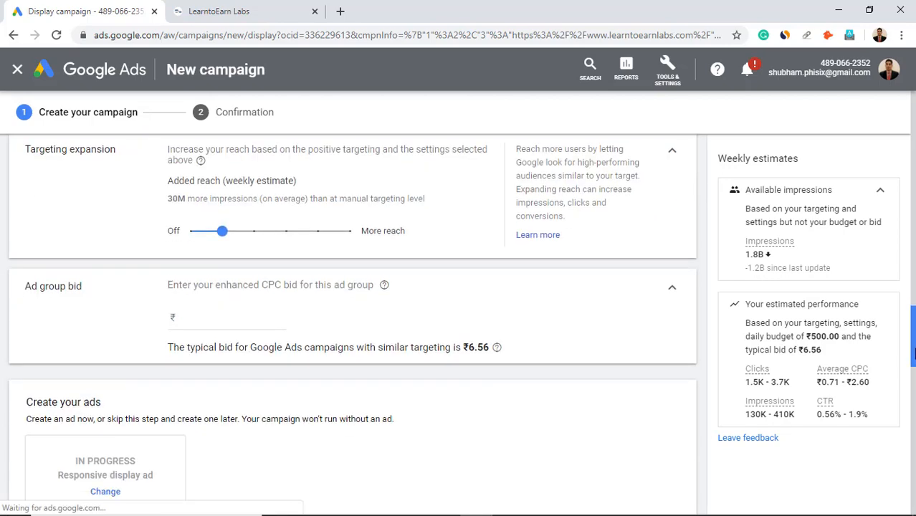
pyautogui.click(171, 295)
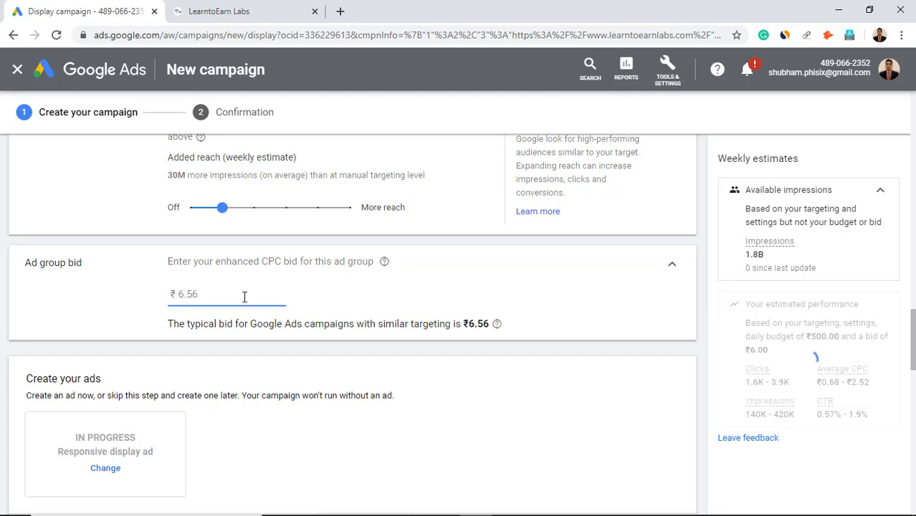
pyautogui.scroll(4, 451, 354)
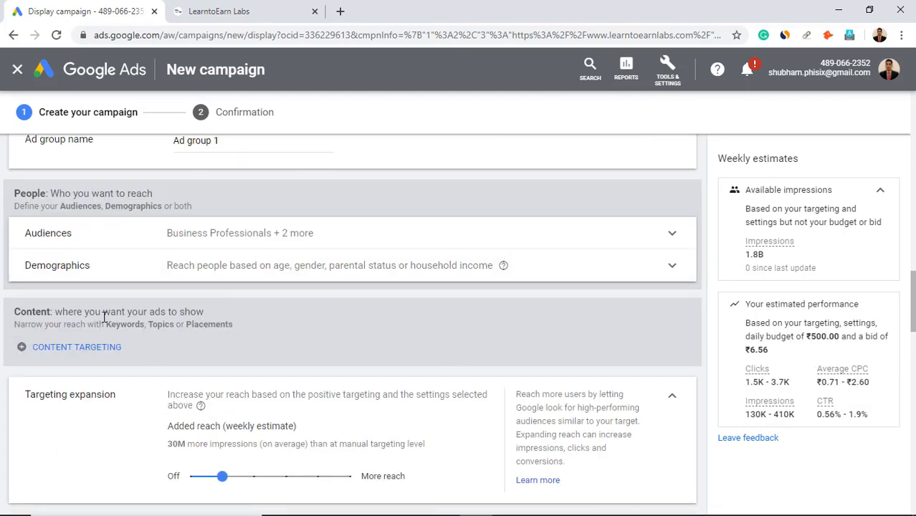
pyautogui.click(21, 354)
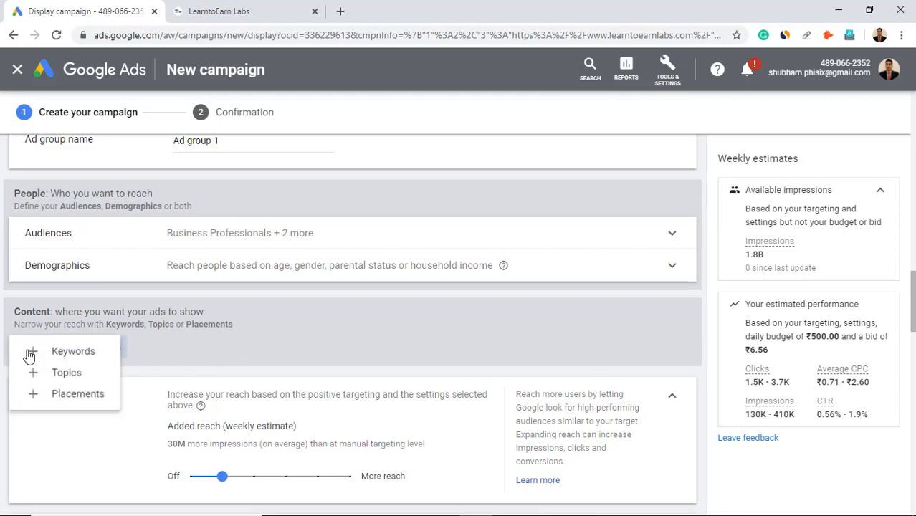
pyautogui.click(74, 352)
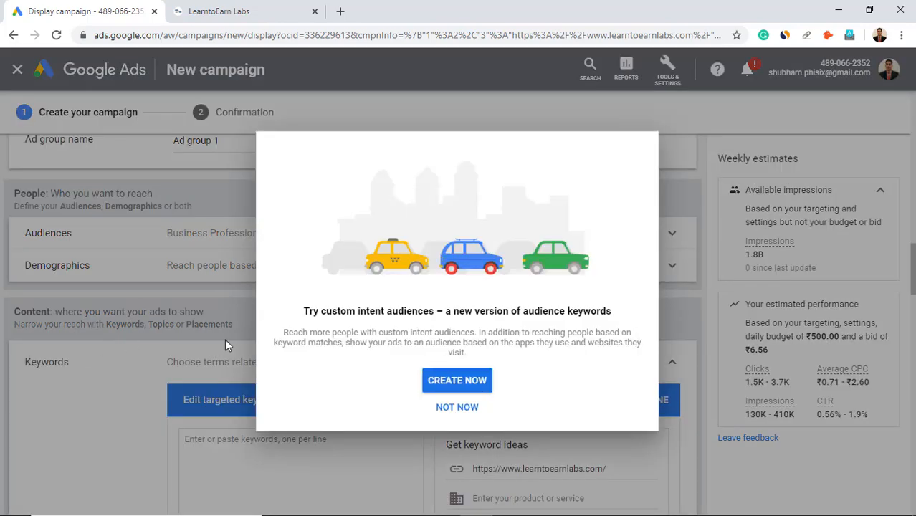
pyautogui.click(457, 380)
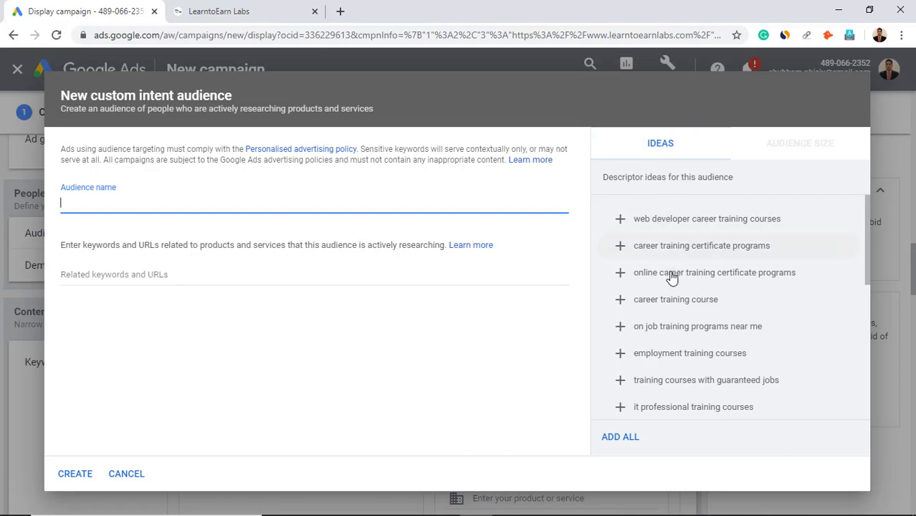
pyautogui.scroll(-4, 673, 268)
pyautogui.scroll(-1, 675, 328)
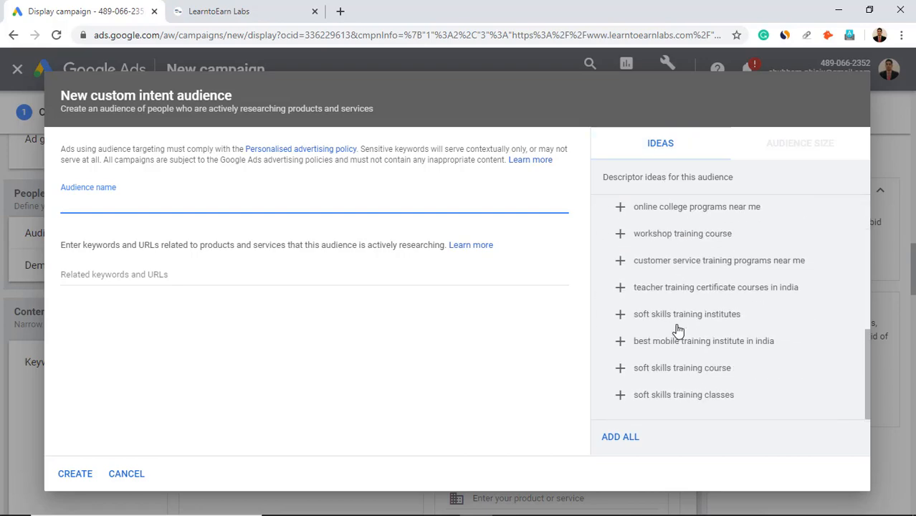
pyautogui.scroll(4, 681, 328)
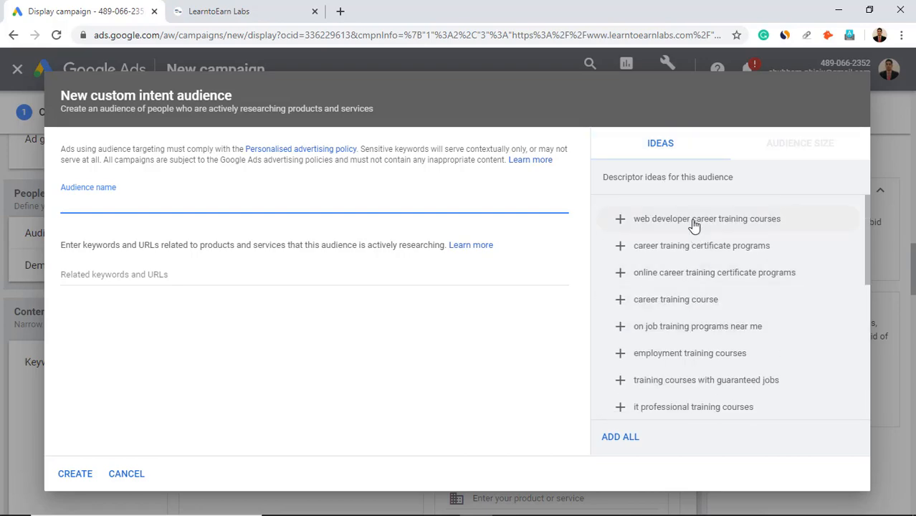
pyautogui.click(684, 224)
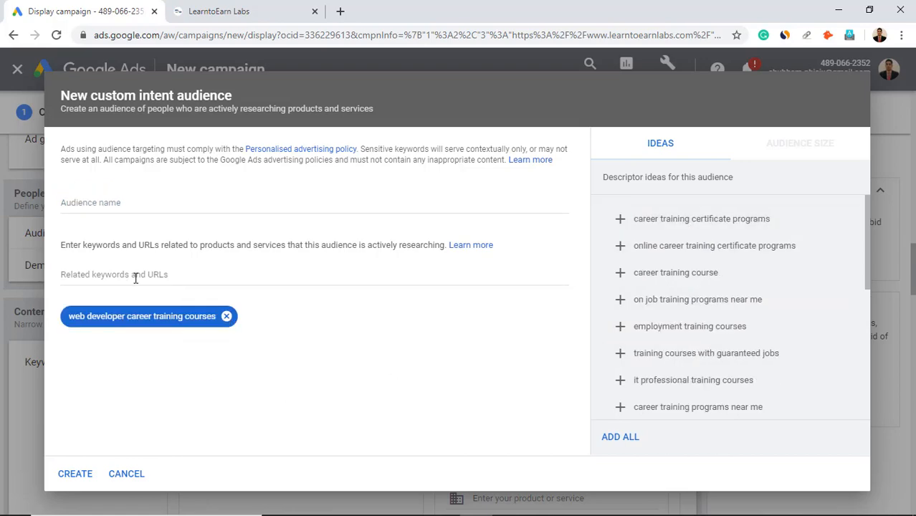
pyautogui.click(133, 204)
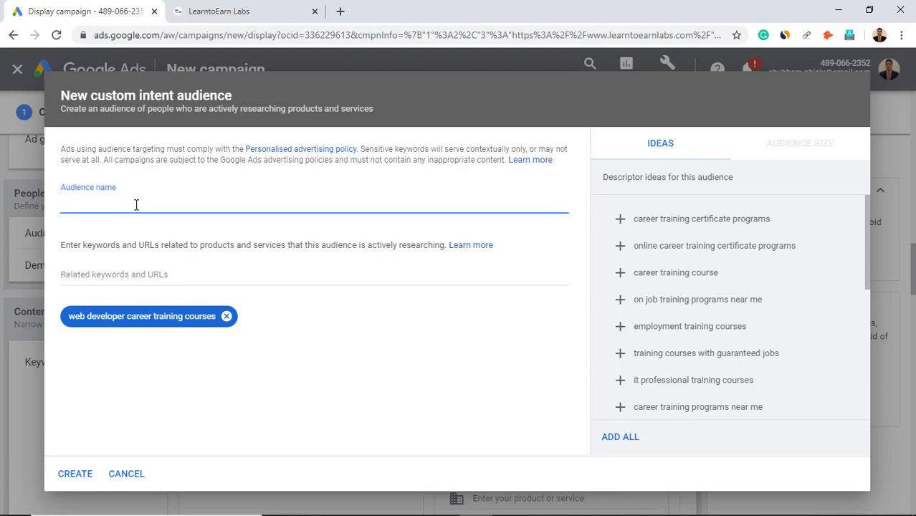
pyautogui.click(126, 474)
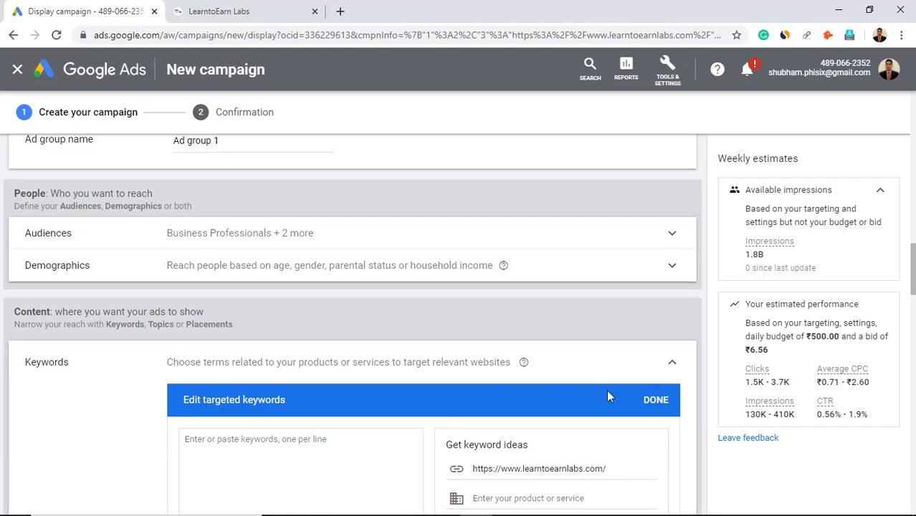
pyautogui.click(671, 366)
# Examine the new responsive display ad's final URL, image, video and headline fields and its preview
pyautogui.scroll(-5, 670, 373)
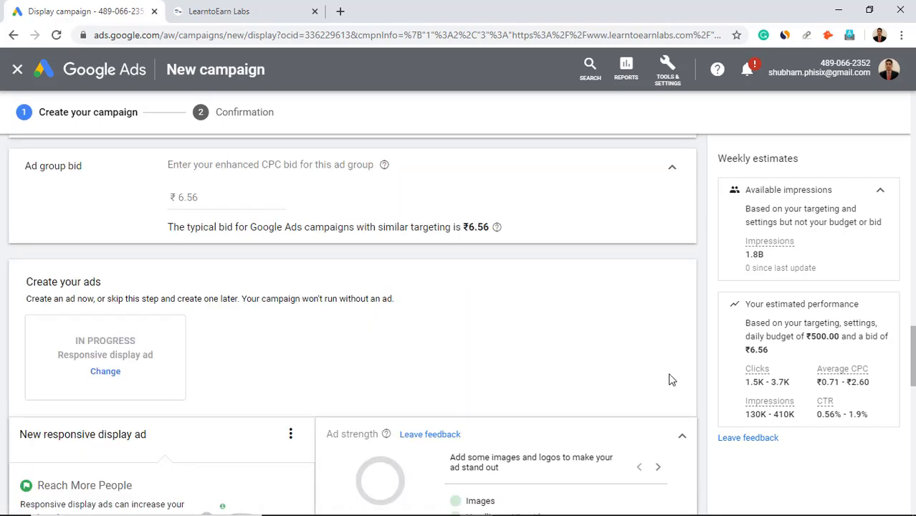
pyautogui.scroll(-3, 230, 259)
pyautogui.scroll(-2, 228, 321)
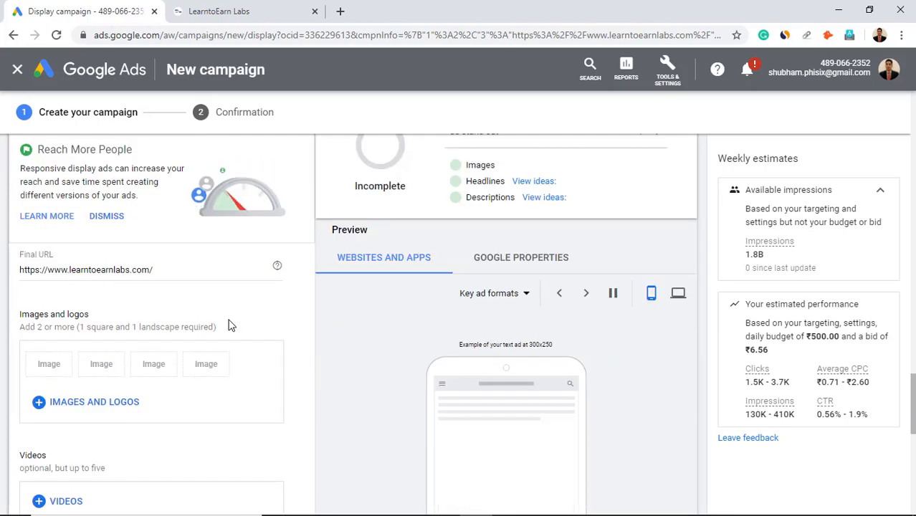
pyautogui.scroll(-1, 228, 321)
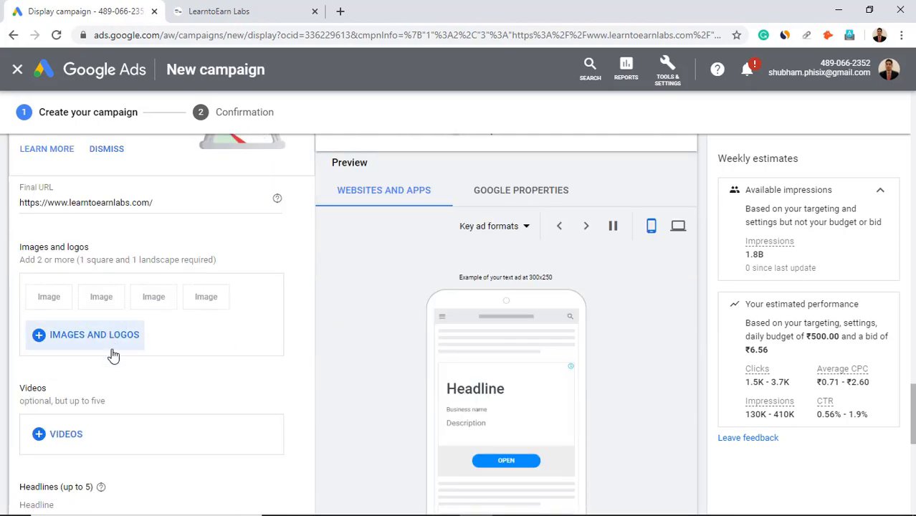
pyautogui.scroll(-1, 100, 380)
pyautogui.scroll(-1, 68, 430)
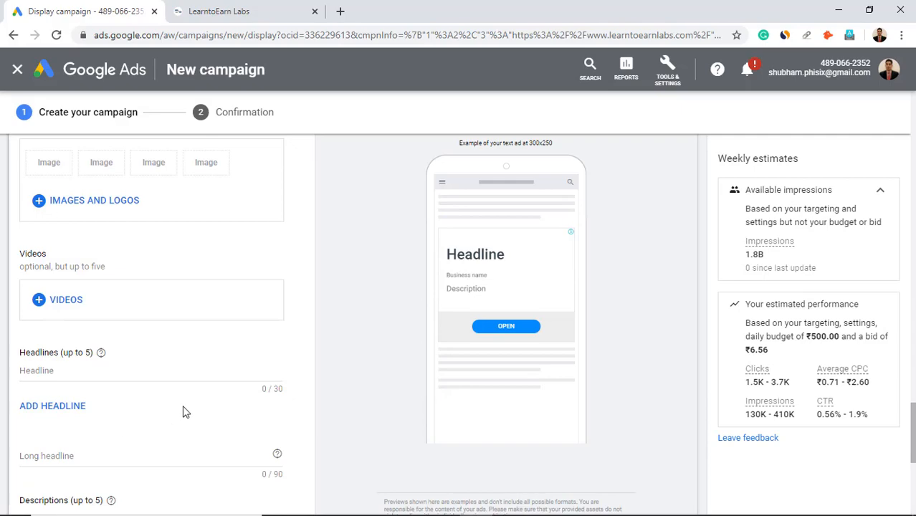
pyautogui.scroll(2, 172, 414)
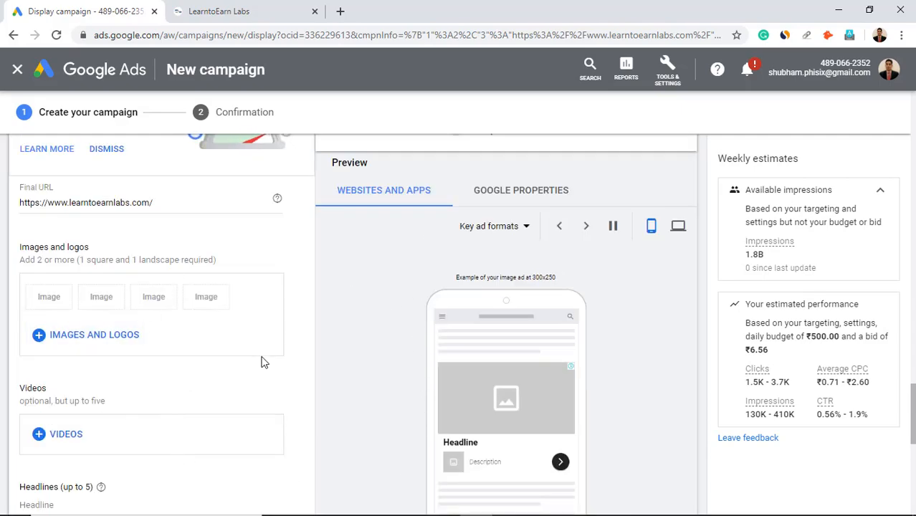
pyautogui.scroll(-1, 533, 329)
pyautogui.scroll(1, 592, 352)
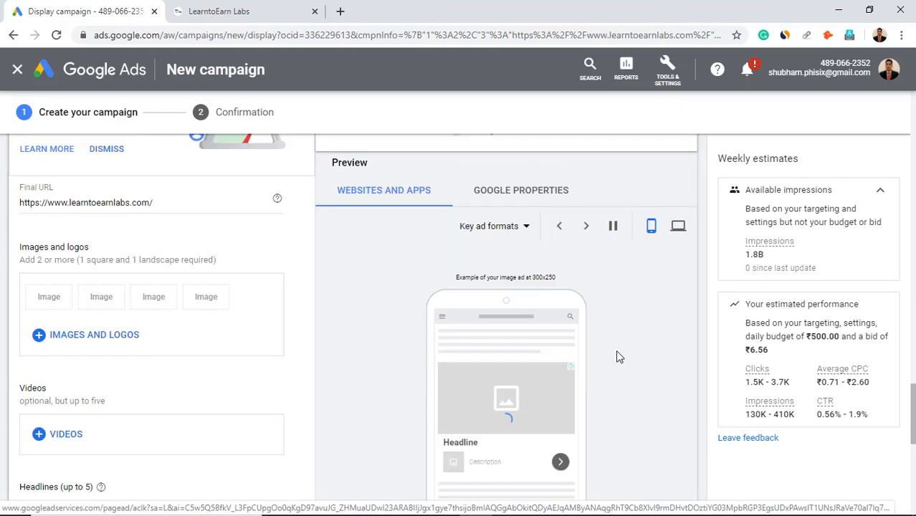
pyautogui.scroll(1, 573, 351)
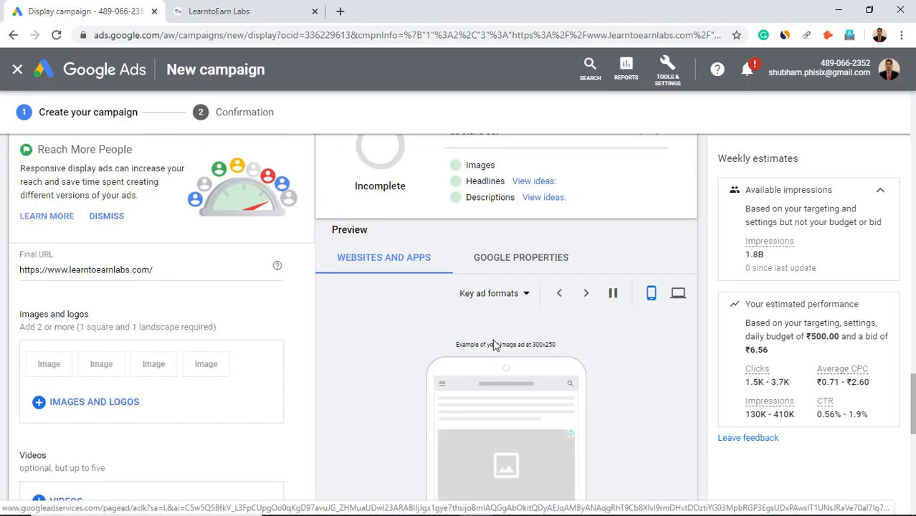
# Upload the files "9 pages logo.jpg" and "512 X 512.jpg" as image and logo assets for the ad
pyautogui.click(54, 404)
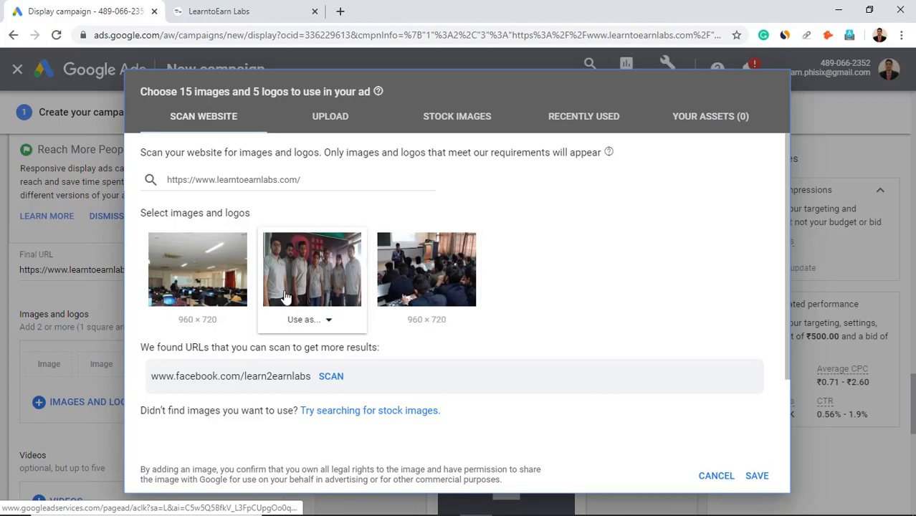
pyautogui.click(327, 123)
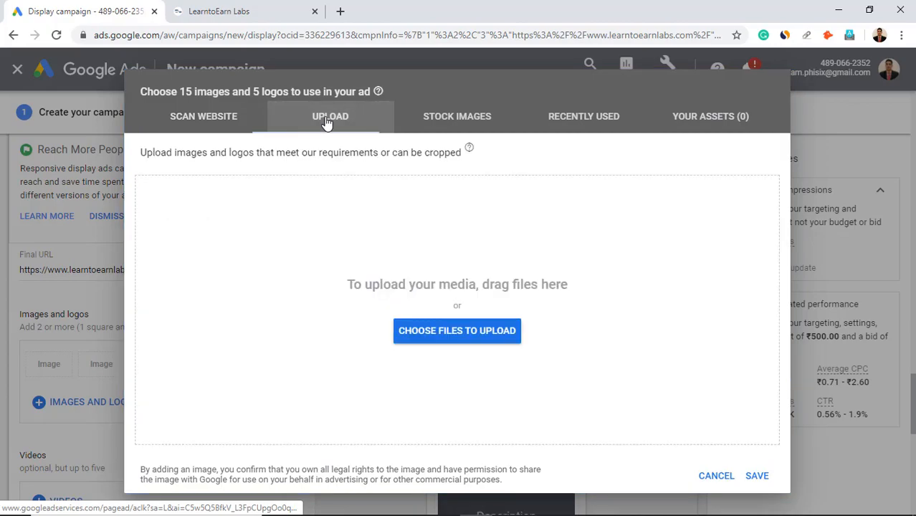
pyautogui.click(433, 335)
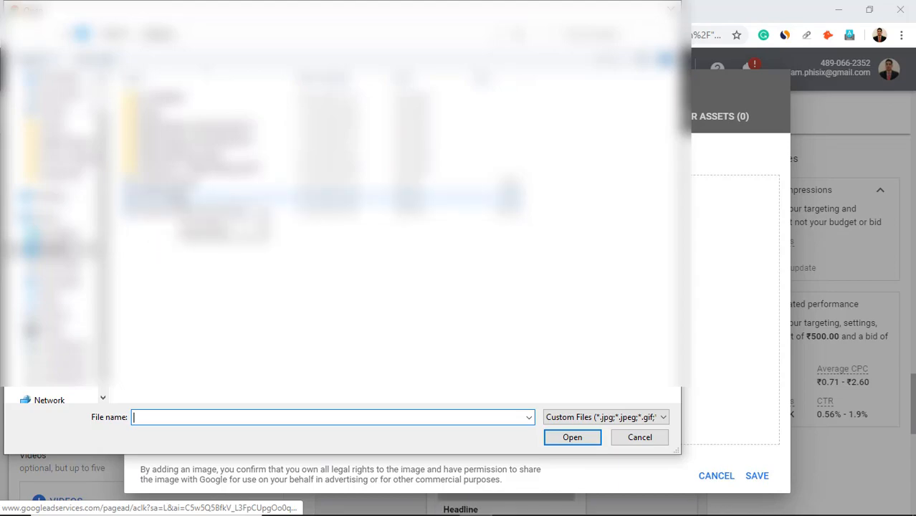
pyautogui.click(215, 196)
pyautogui.keyDown('ctrl'); pyautogui.click(215, 184); pyautogui.keyUp('ctrl')
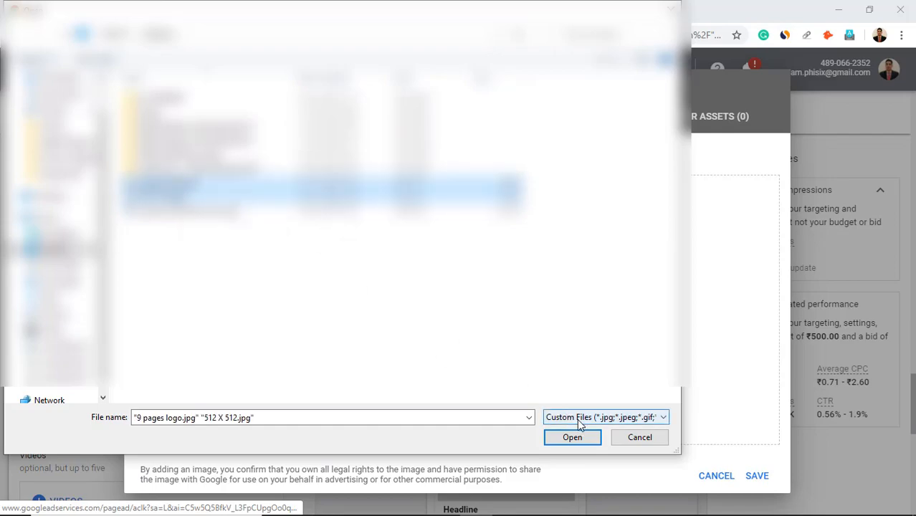
pyautogui.click(570, 435)
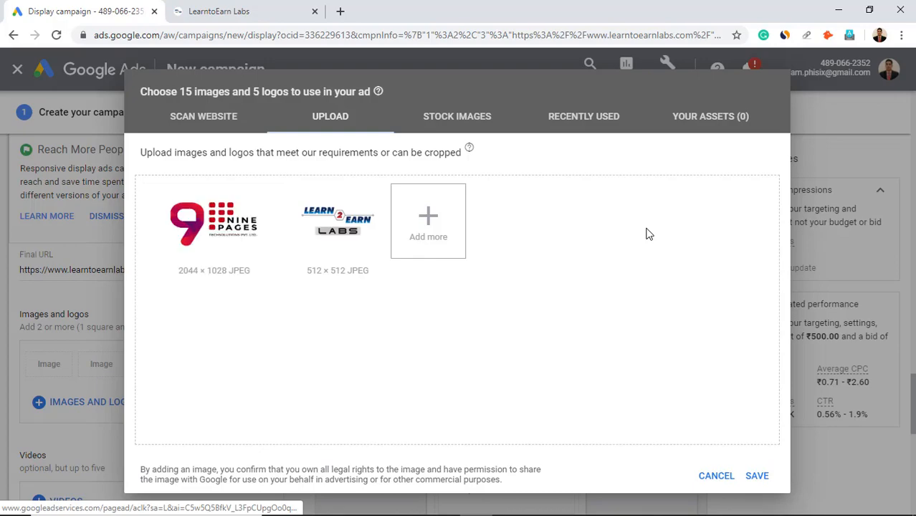
# Use the uploaded Learn2Earn Labs picture as a logo with the 1:1 crop
pyautogui.moveTo(378, 247)
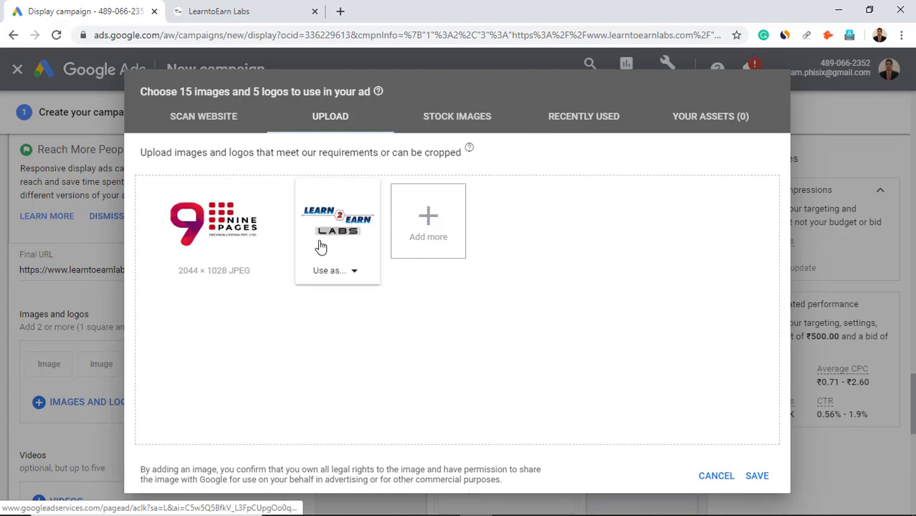
pyautogui.click(352, 274)
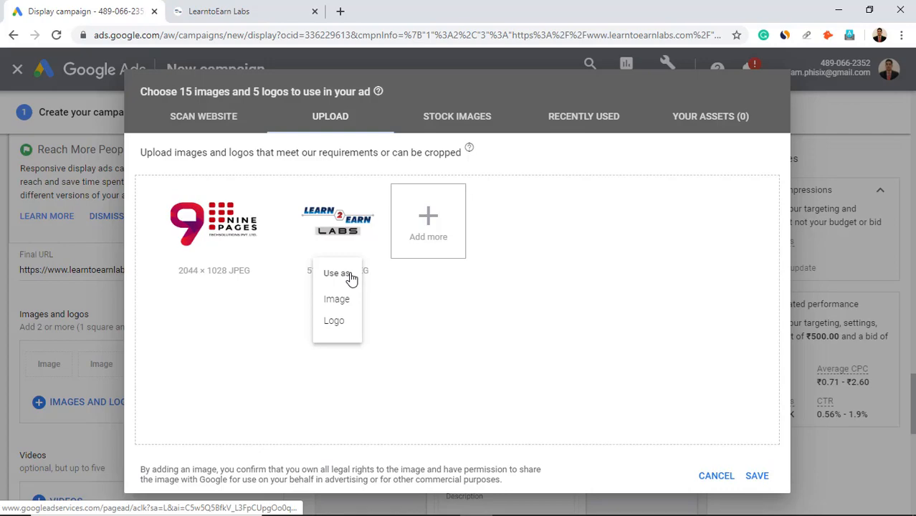
pyautogui.click(357, 324)
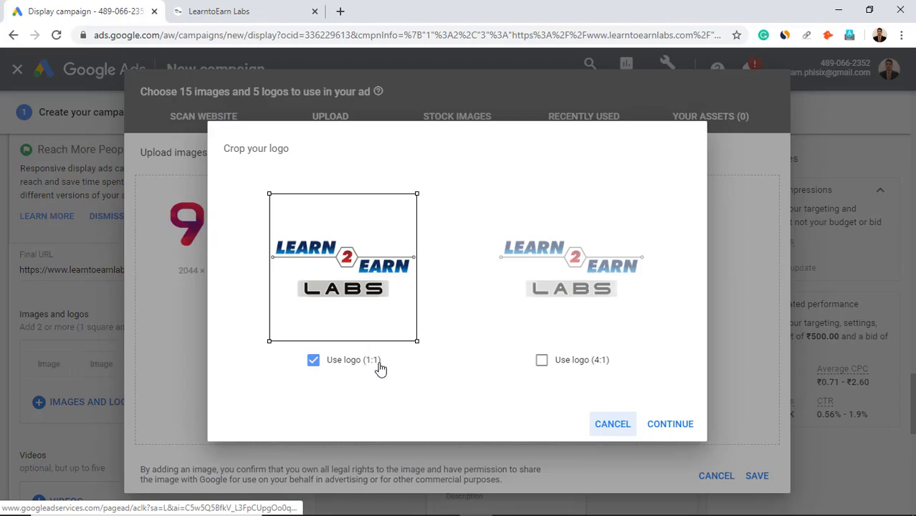
pyautogui.click(672, 424)
# Use the uploaded Nine Pages picture as a landscape (1.91:1) image and save the asset selection
pyautogui.moveTo(213, 231)
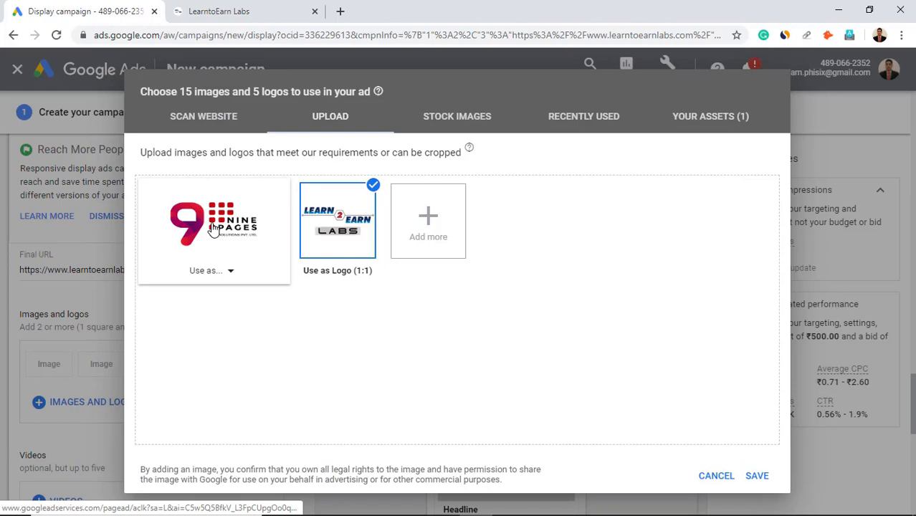
pyautogui.click(232, 274)
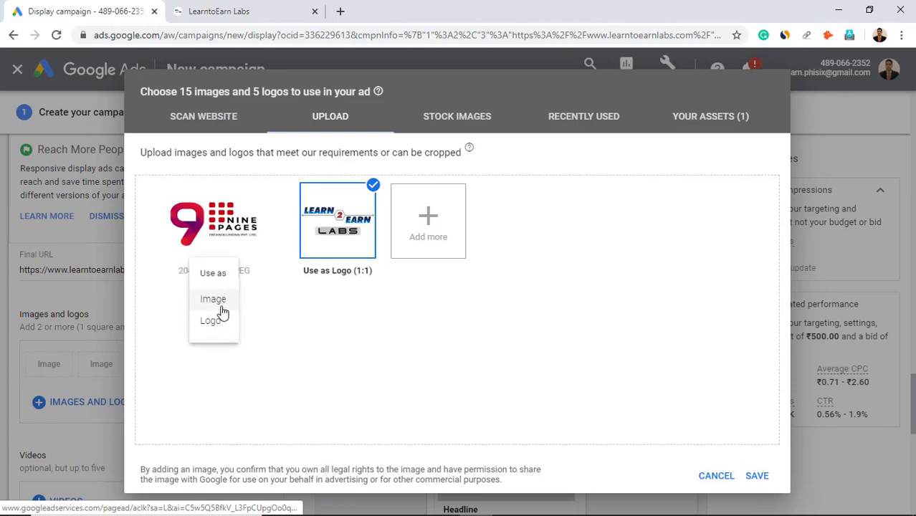
pyautogui.click(221, 303)
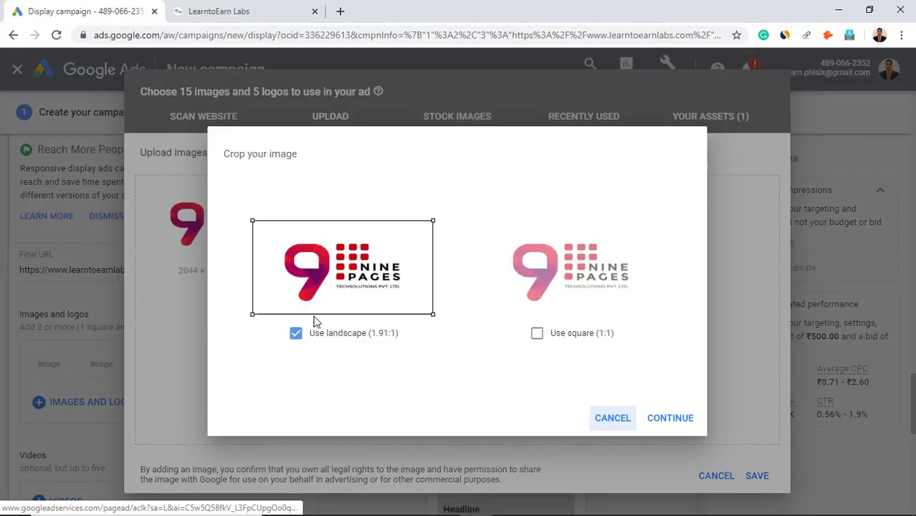
pyautogui.click(669, 420)
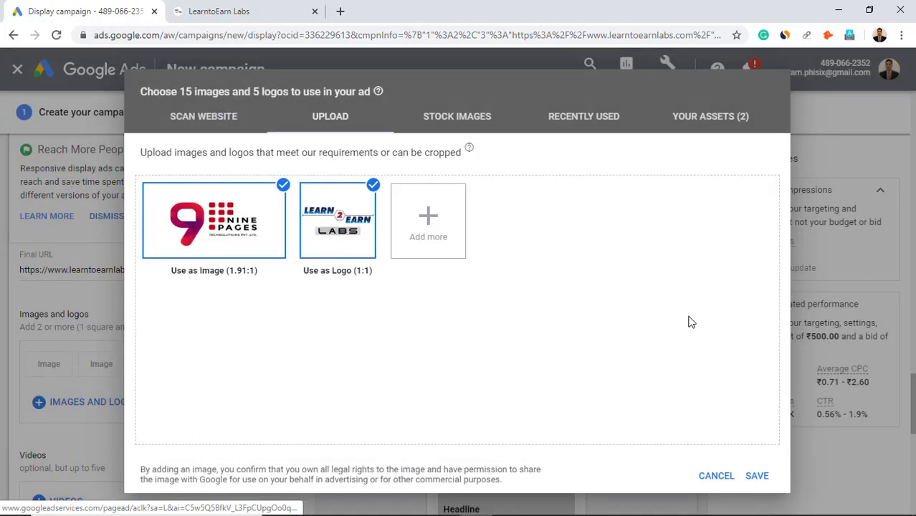
pyautogui.click(756, 476)
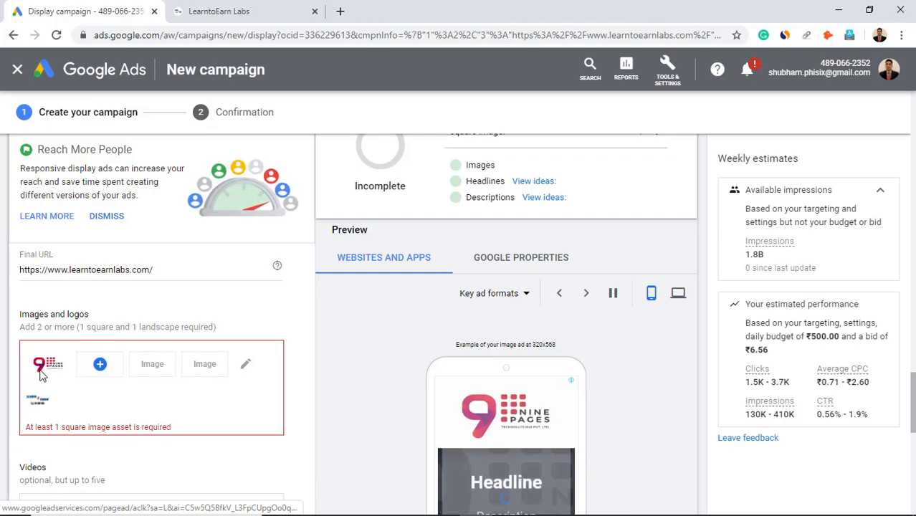
# Review the assets selected for the ad and check the crop of the Learn2Earn Labs logo
pyautogui.click(99, 365)
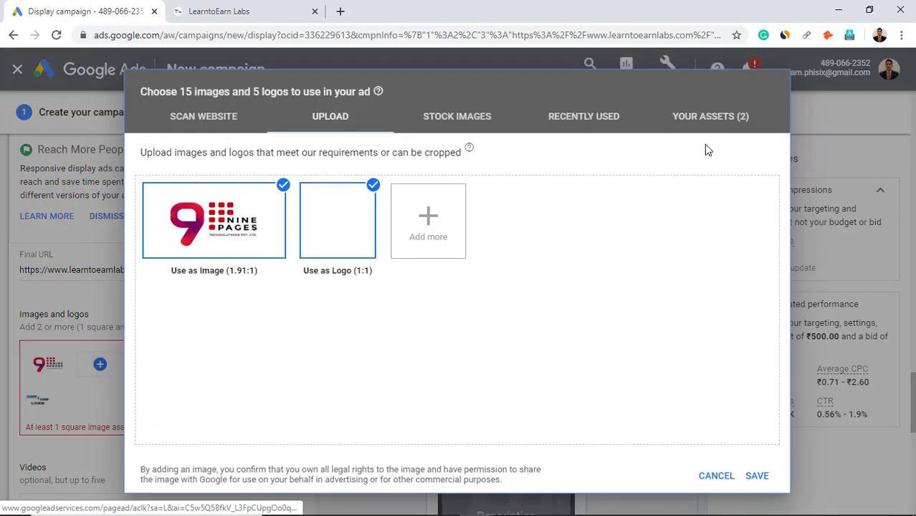
pyautogui.click(705, 118)
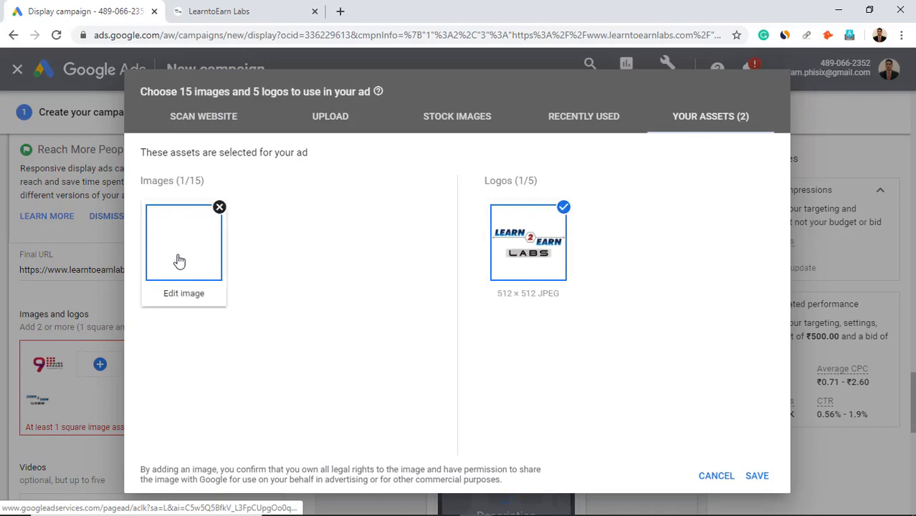
pyautogui.click(544, 259)
pyautogui.click(656, 415)
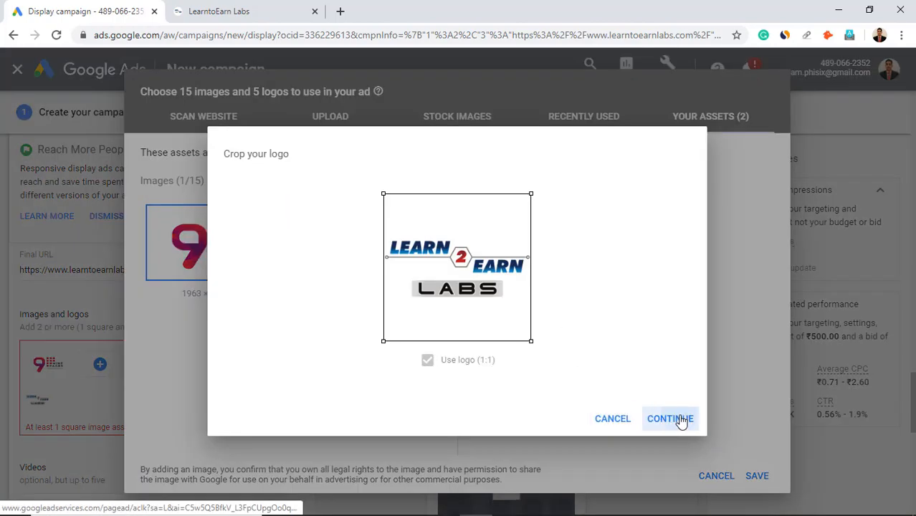
# Change the uploaded Learn2Earn Labs picture to a square (1:1) image and save the asset selection
pyautogui.click(329, 124)
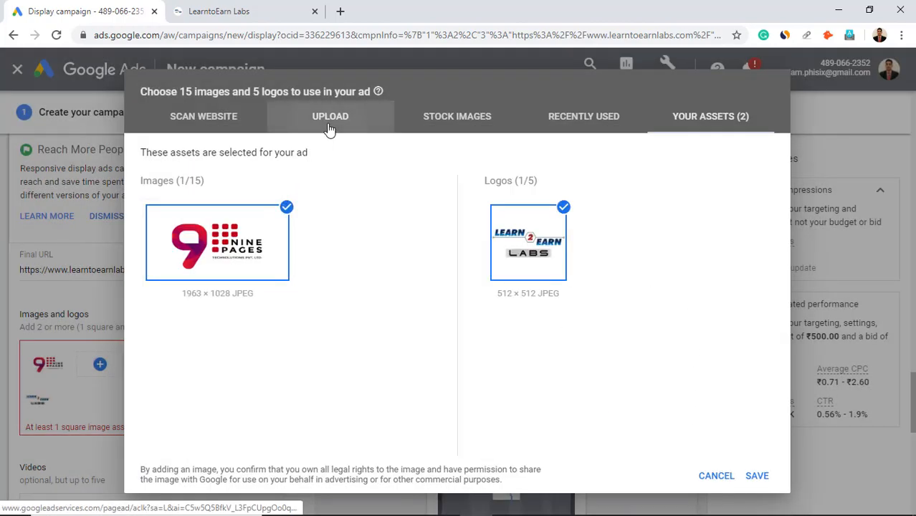
pyautogui.click(363, 272)
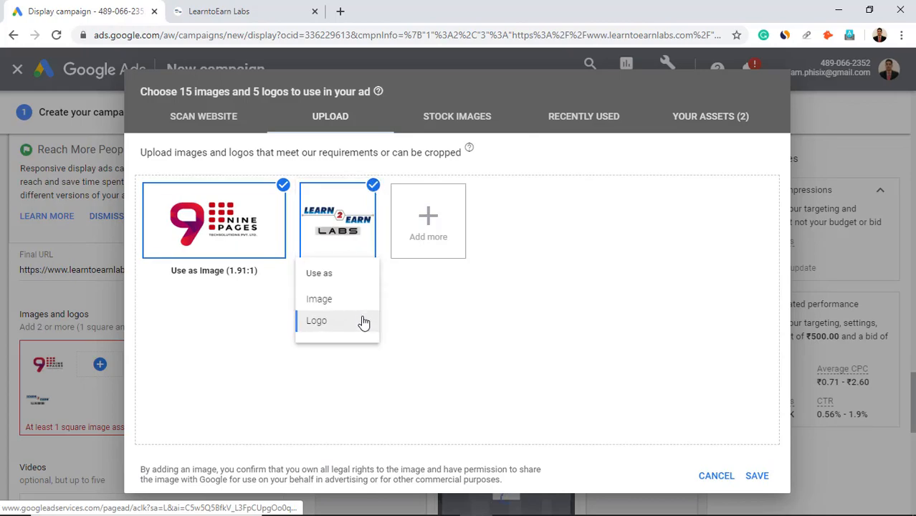
pyautogui.click(340, 308)
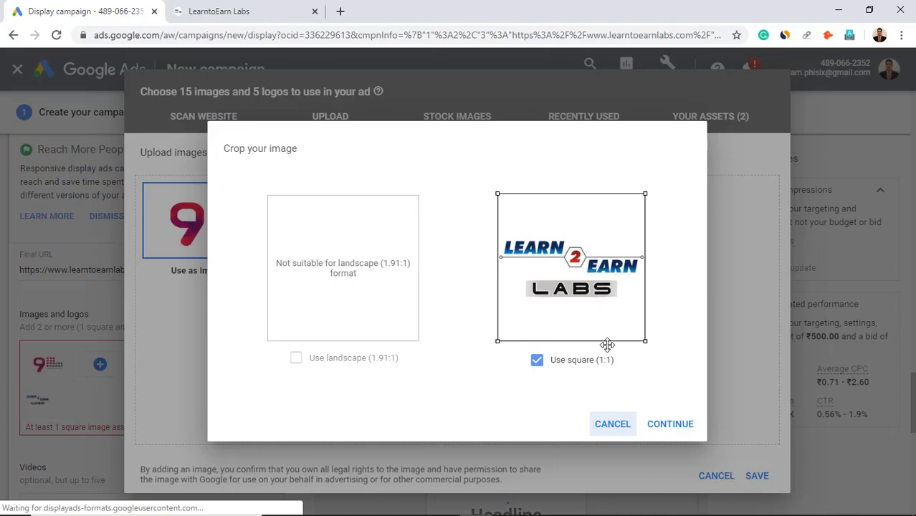
pyautogui.click(671, 425)
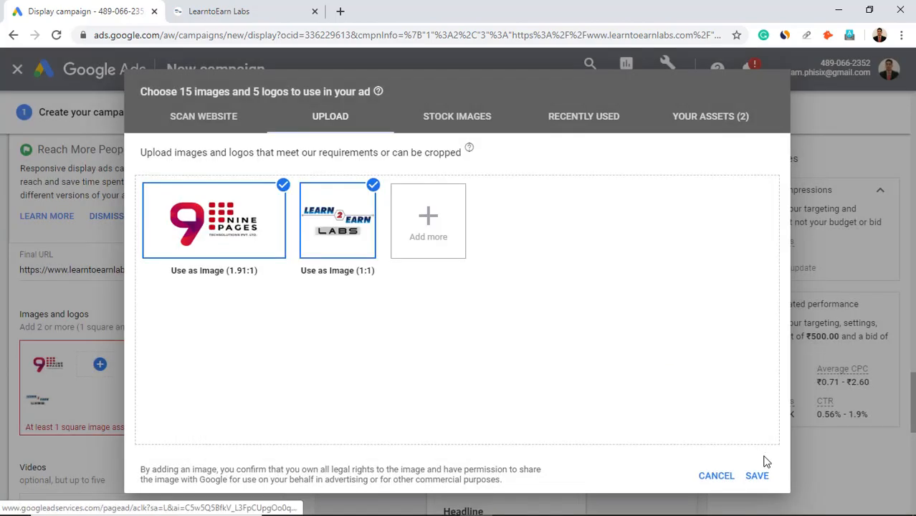
pyautogui.click(756, 475)
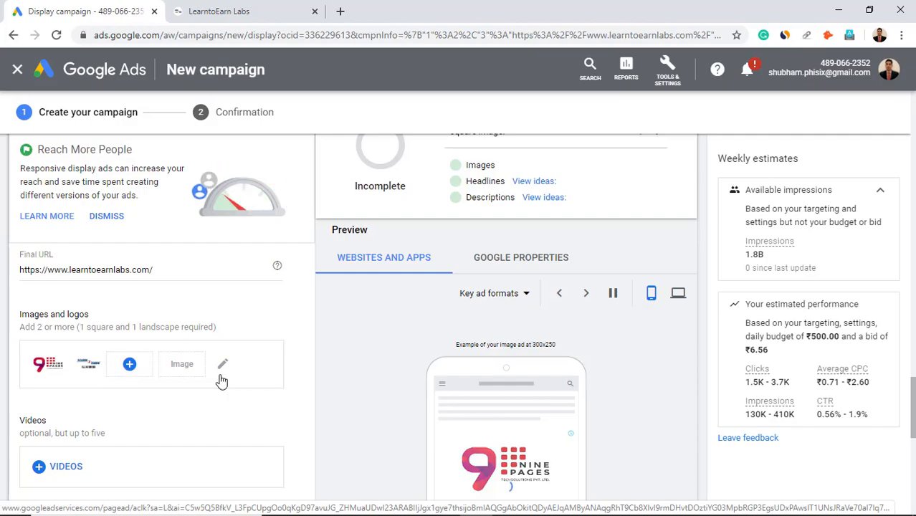
# Search YouTube for "learn2earn labs" in the ad's video selection
pyautogui.scroll(-2, 221, 382)
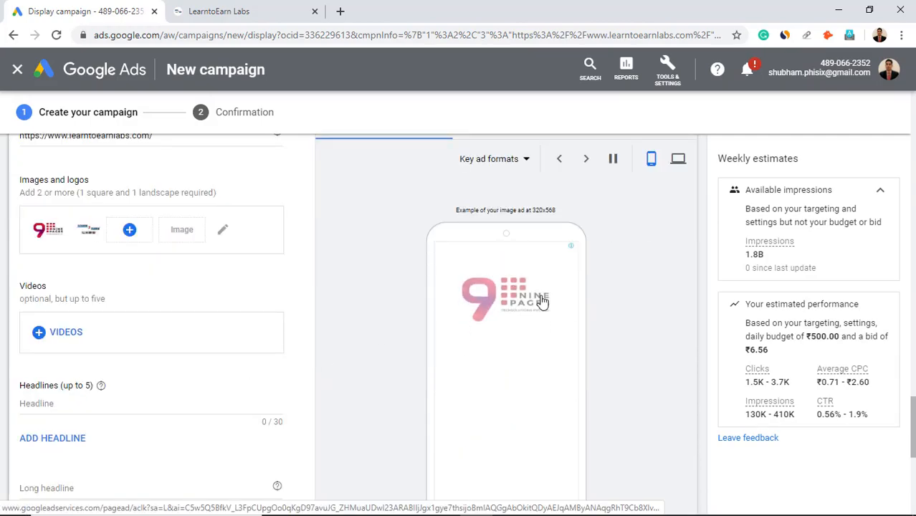
pyautogui.click(46, 334)
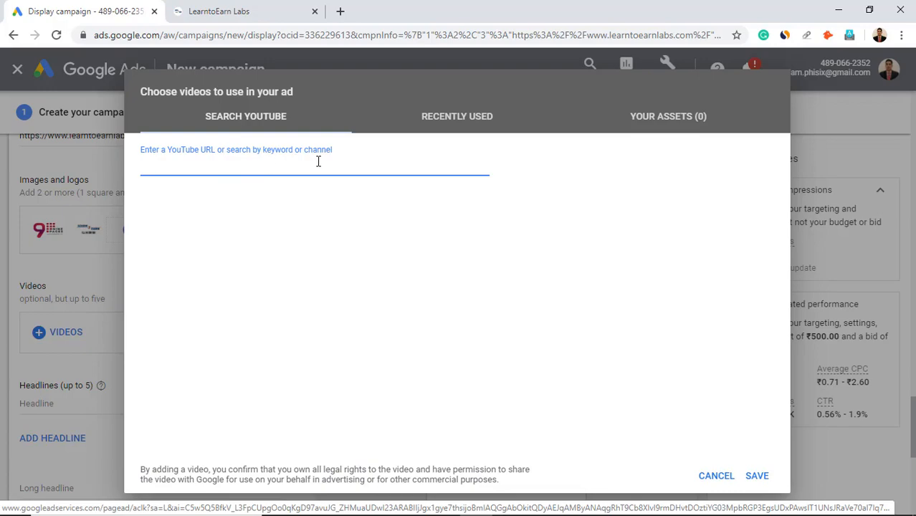
pyautogui.write('l')
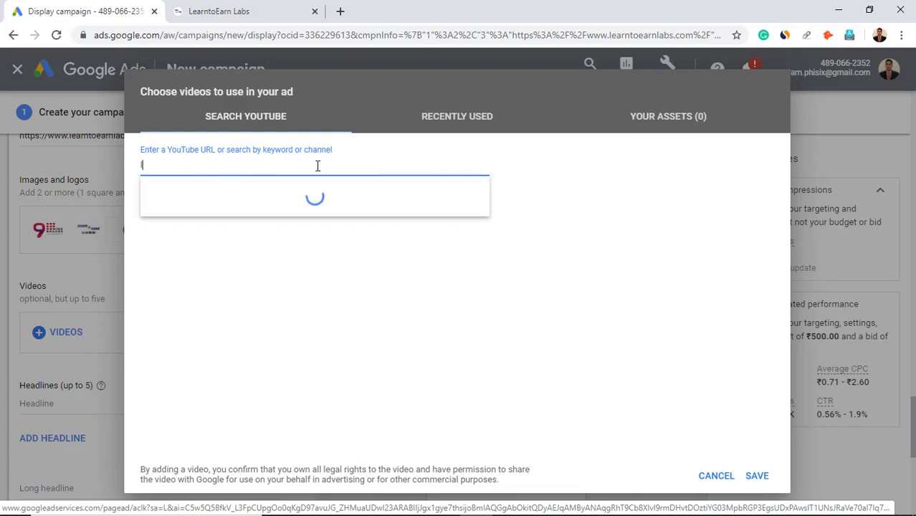
pyautogui.write('earn2earn labs')
# Pick the "Understanding Anxiety | Learn2Earn Labs" video from the search results and save it to the ad
pyautogui.scroll(-2, 336, 301)
pyautogui.scroll(-3, 292, 262)
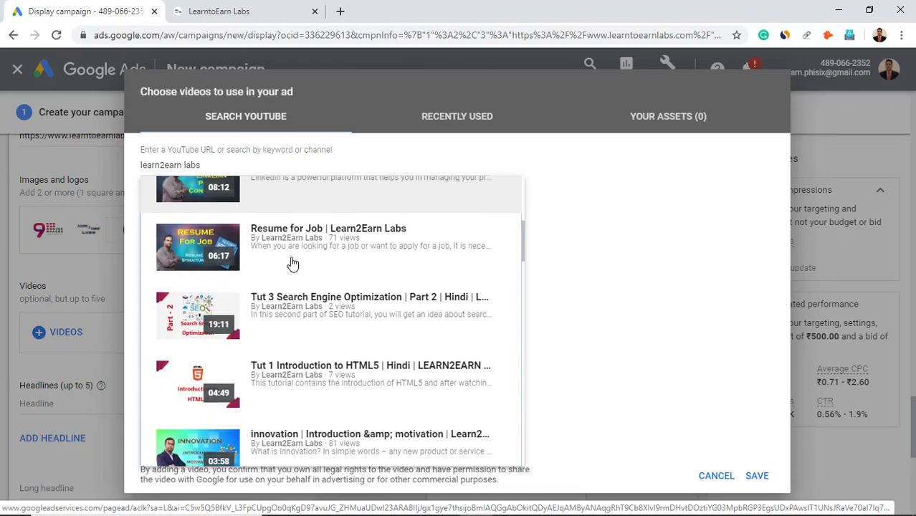
pyautogui.scroll(-5, 292, 265)
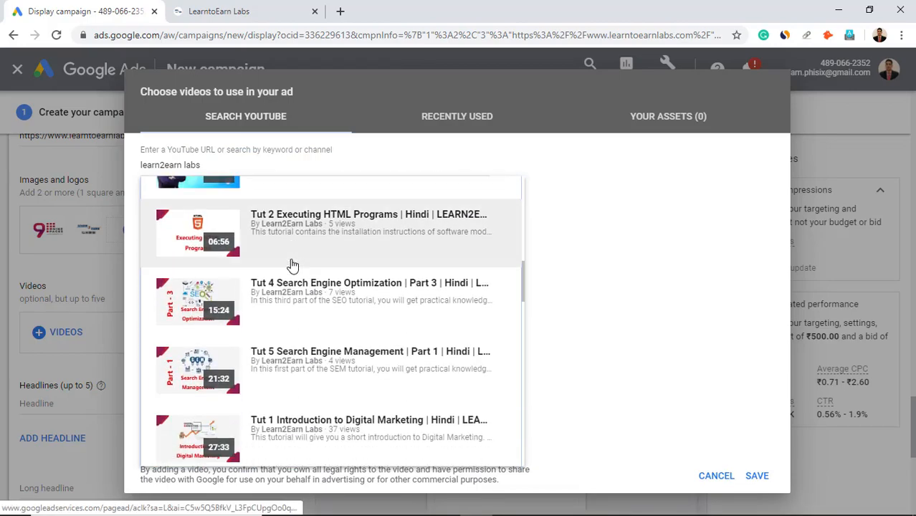
pyautogui.scroll(-6, 316, 264)
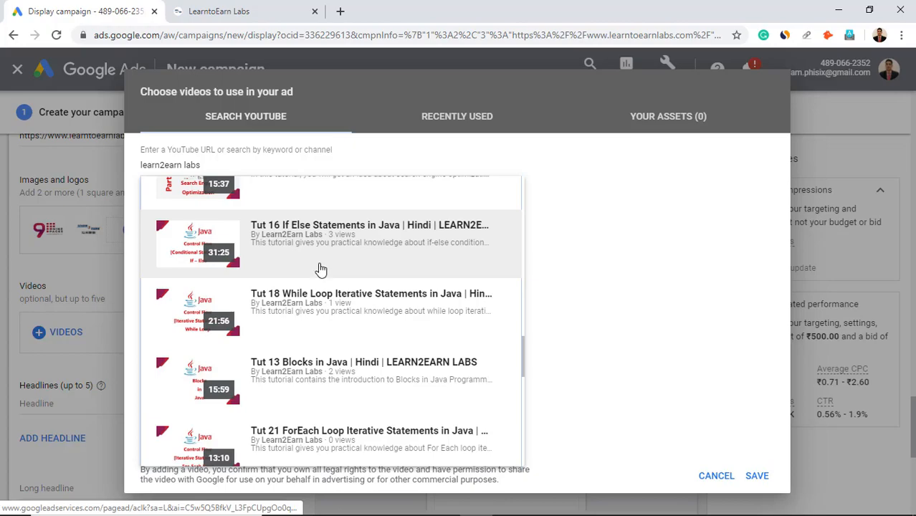
pyautogui.scroll(-5, 320, 268)
pyautogui.scroll(-4, 320, 271)
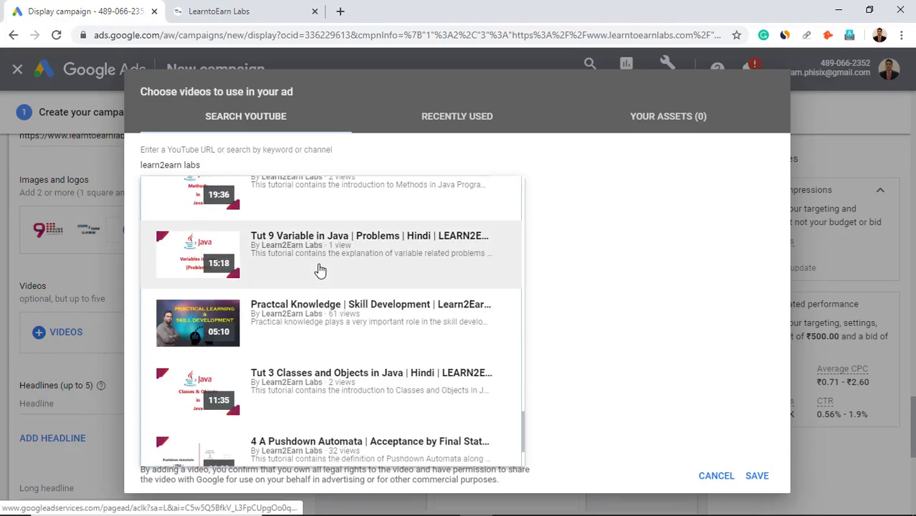
pyautogui.scroll(8, 352, 316)
pyautogui.scroll(10, 352, 314)
pyautogui.scroll(-2, 352, 314)
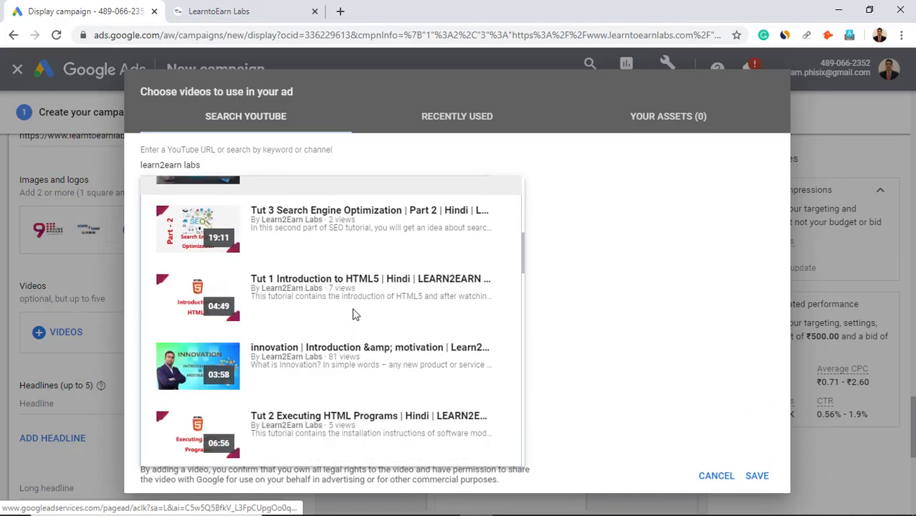
pyautogui.scroll(2, 355, 314)
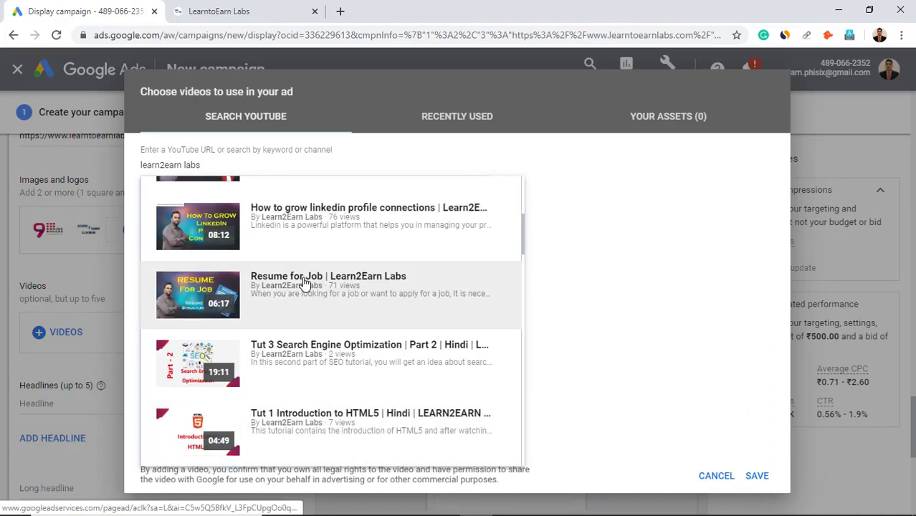
pyautogui.scroll(1, 304, 283)
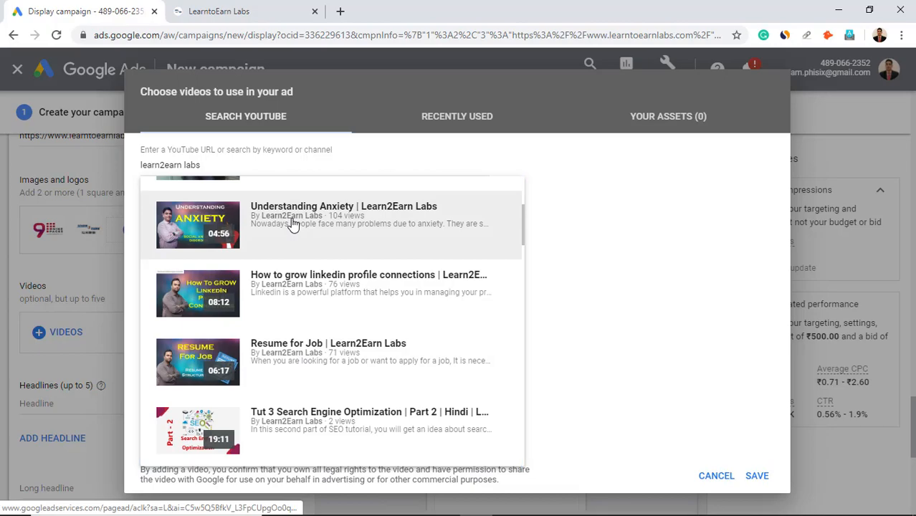
pyautogui.click(292, 222)
pyautogui.click(756, 476)
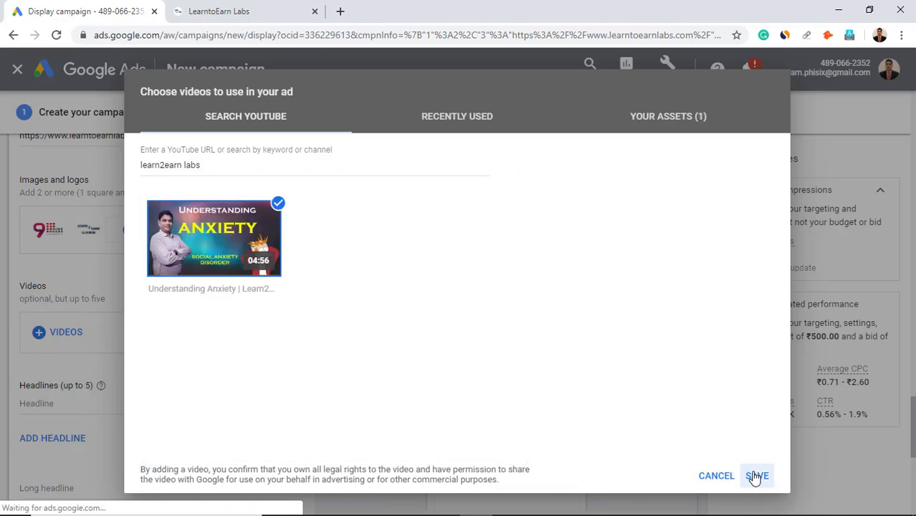
# Enter "are you looking for a job !" as the ad's first headline
pyautogui.scroll(-2, 167, 314)
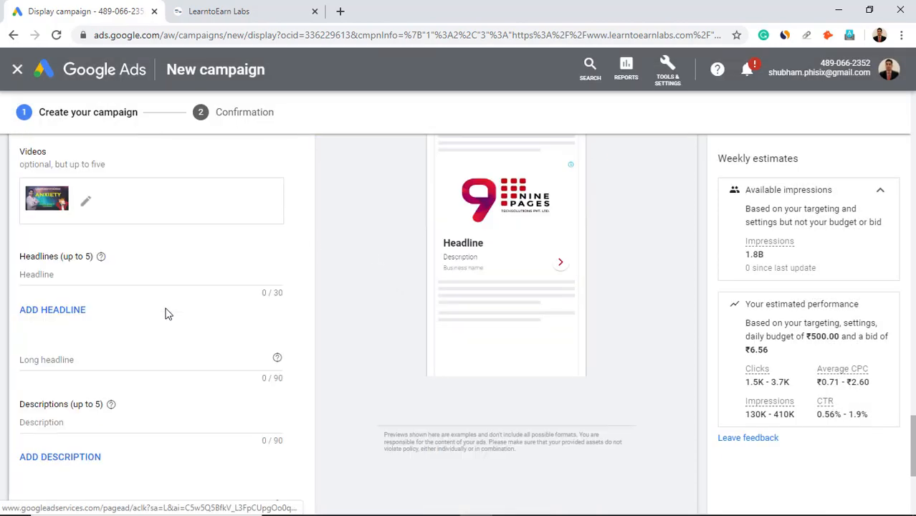
pyautogui.click(78, 276)
pyautogui.scroll(1, 153, 293)
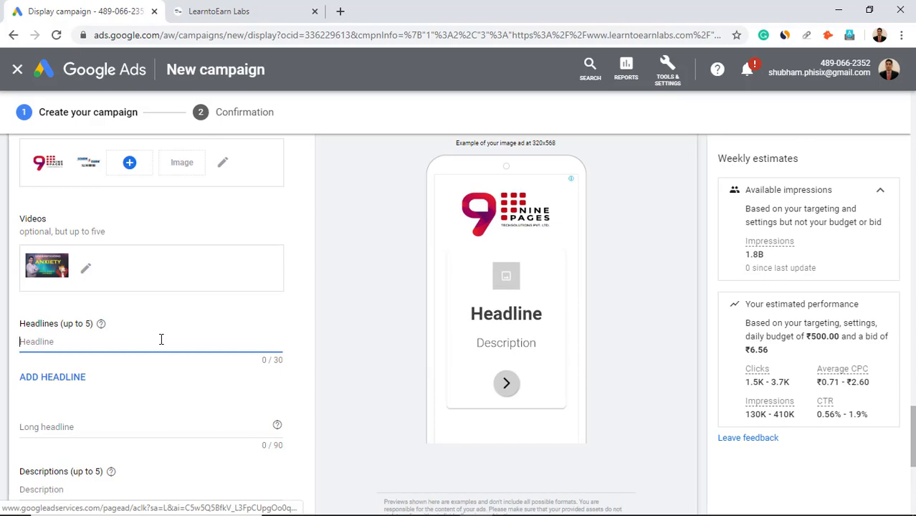
pyautogui.write('Joi')
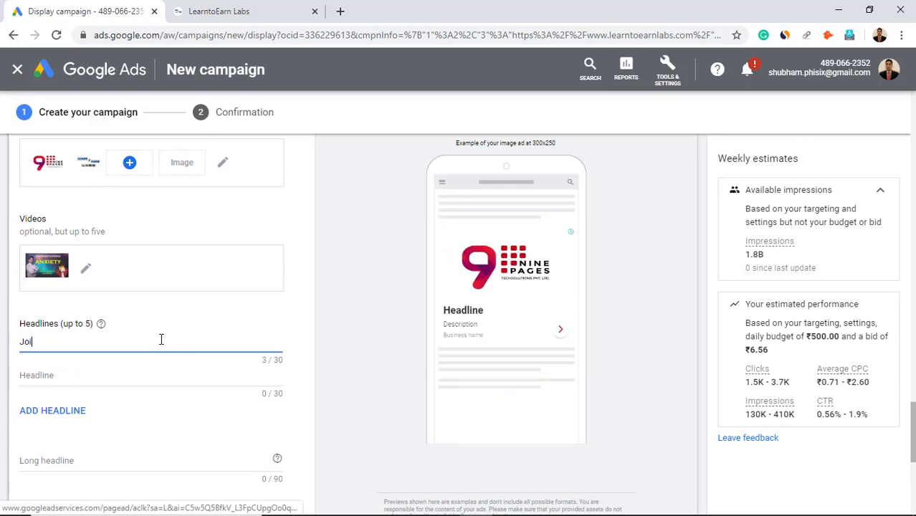
pyautogui.press('BackSpace')
pyautogui.press('BackSpace')
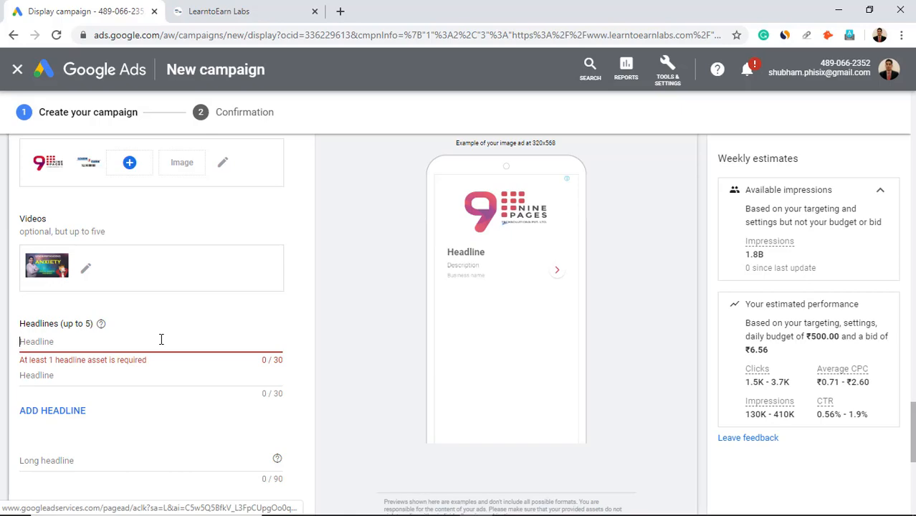
pyautogui.write('are you looking for a jo')
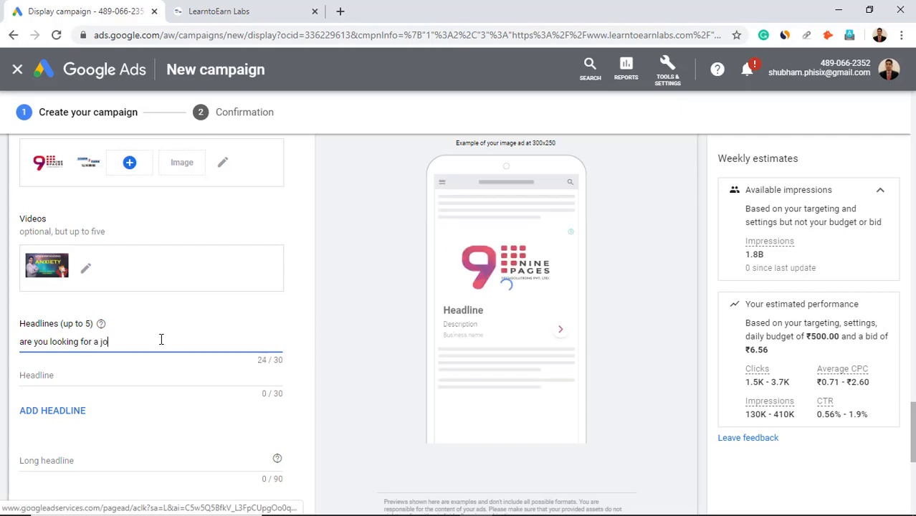
pyautogui.write('!')
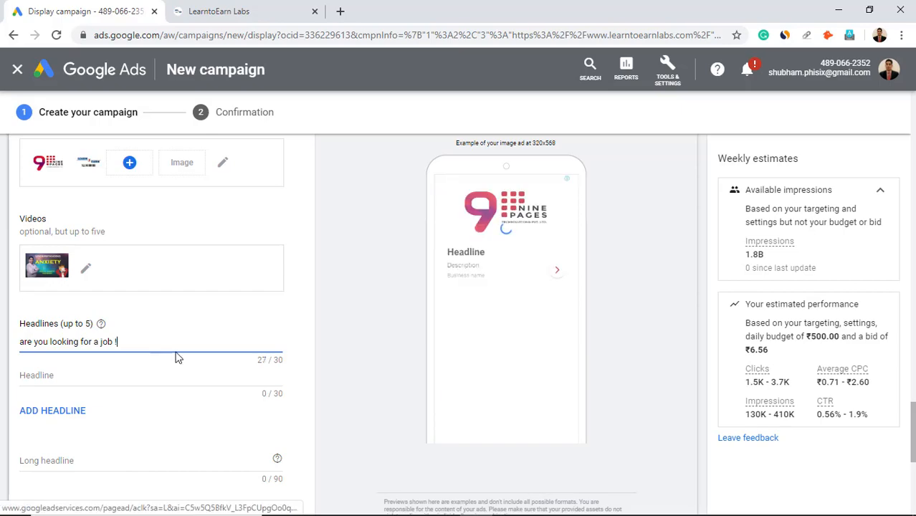
# Enter "If yes then join our courses" as the ad's second headline
pyautogui.scroll(-1, 180, 419)
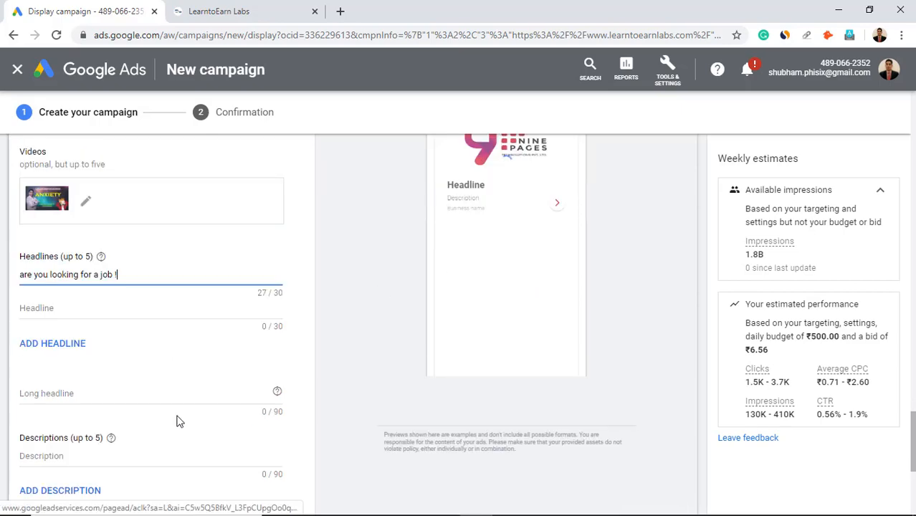
pyautogui.click(130, 394)
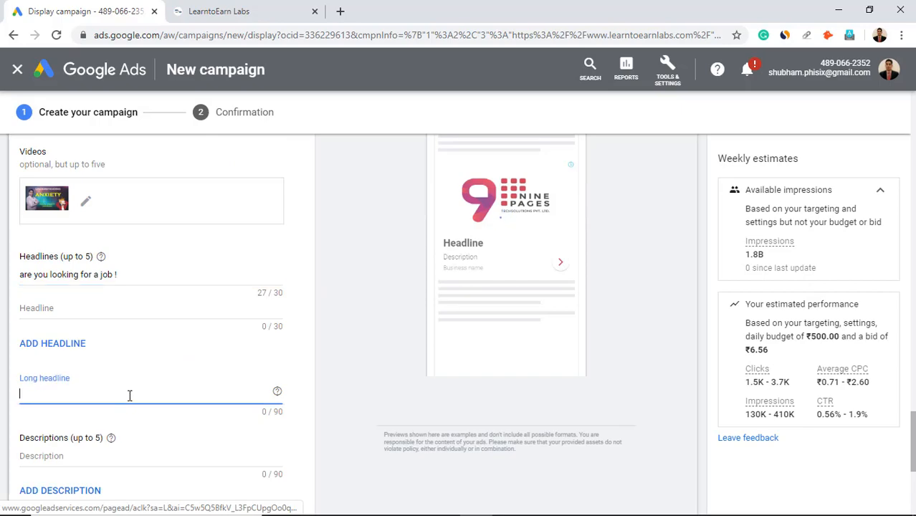
pyautogui.click(62, 308)
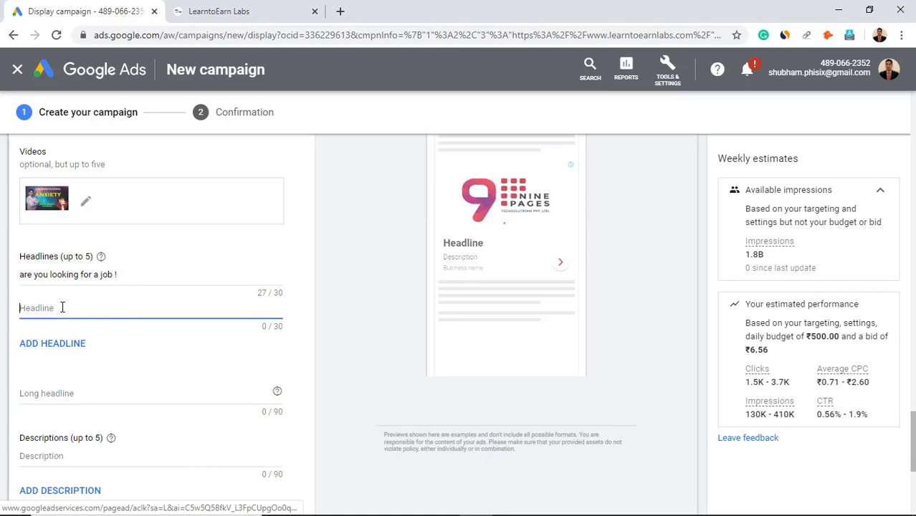
pyautogui.write('If yes then join our courses')
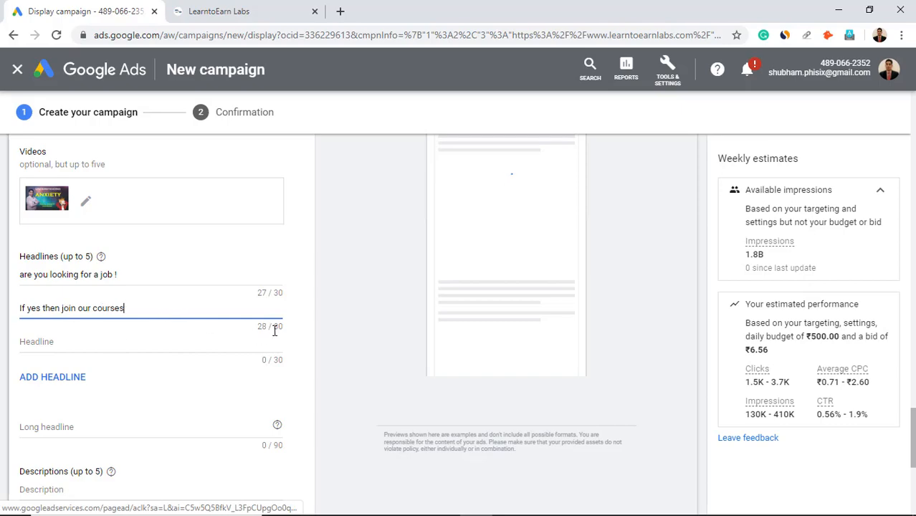
pyautogui.scroll(-1, 105, 343)
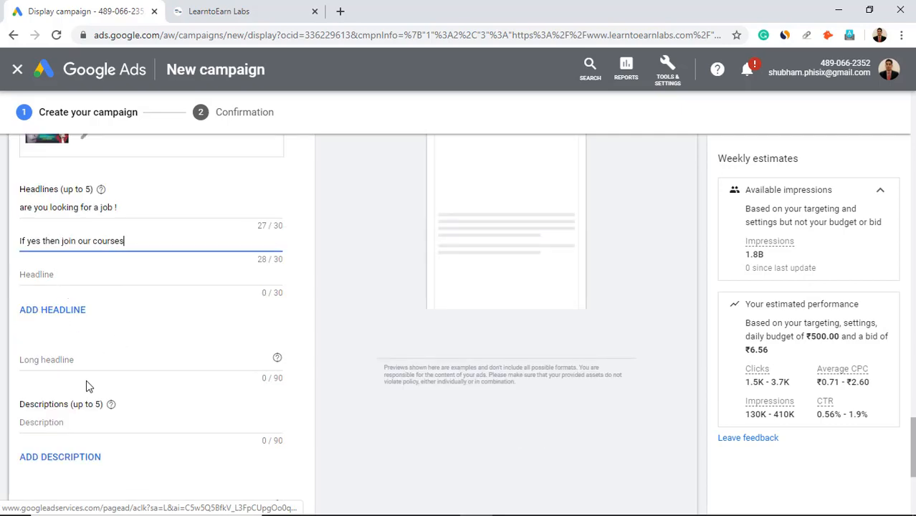
pyautogui.scroll(-1, 107, 369)
pyautogui.click(106, 361)
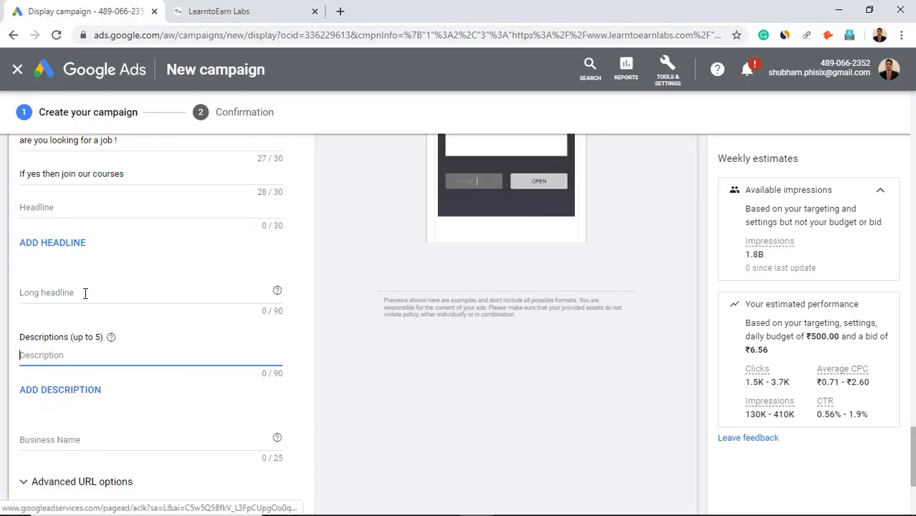
pyautogui.click(259, 6)
pyautogui.scroll(-10, 369, 326)
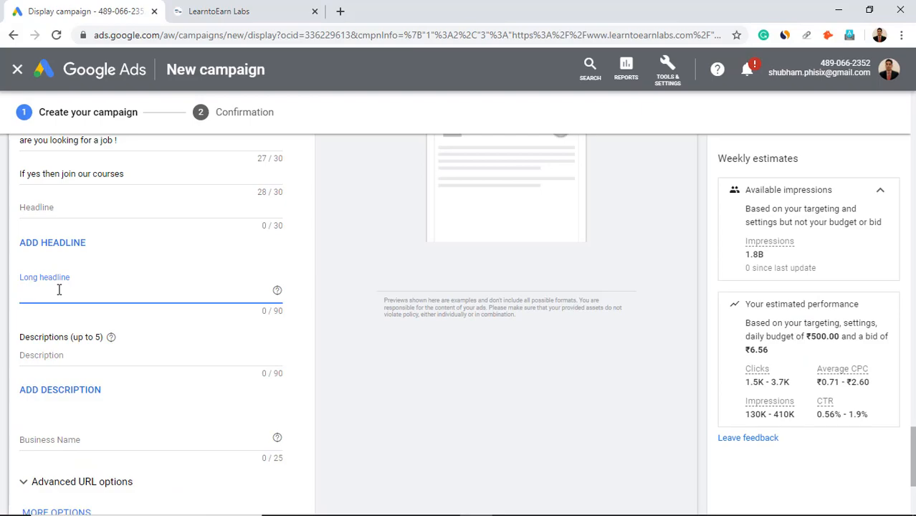
pyautogui.click(62, 354)
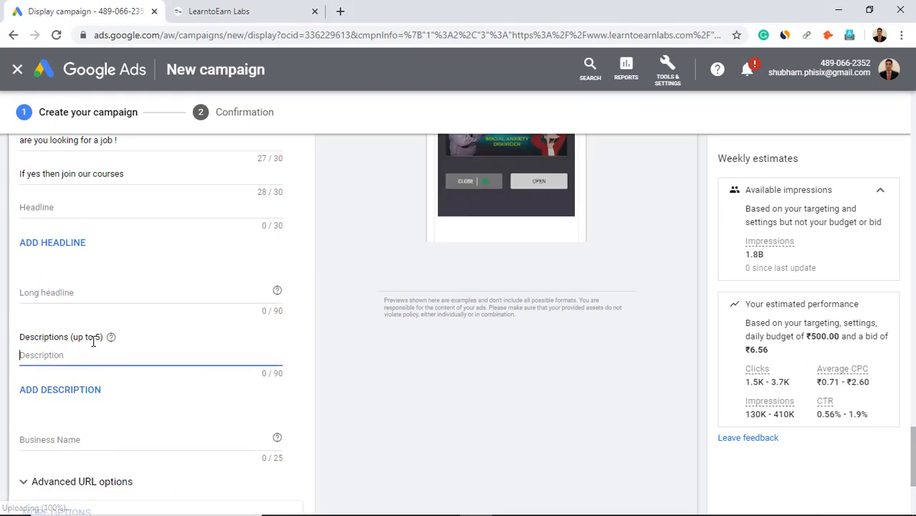
# Enter "Learn2earn Labs" as the ad's business name
pyautogui.scroll(-1, 155, 357)
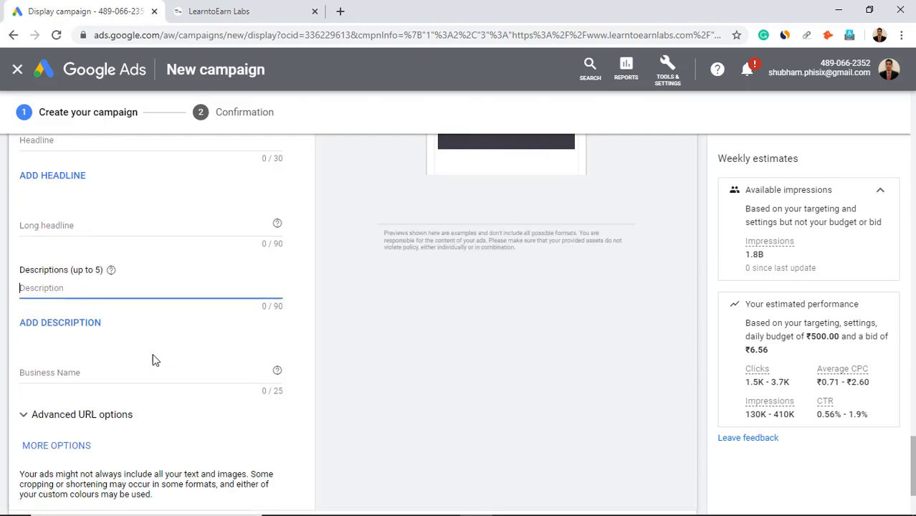
pyautogui.click(94, 377)
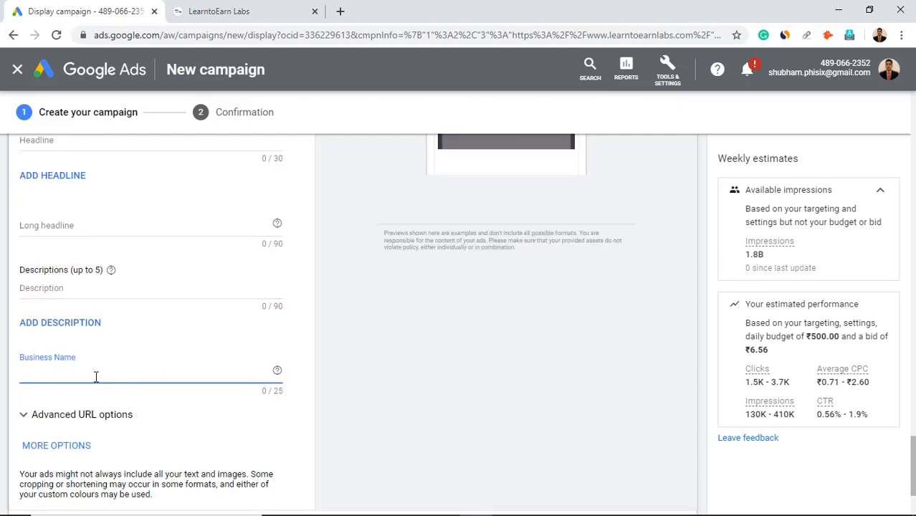
pyautogui.write('Learn2earn L')
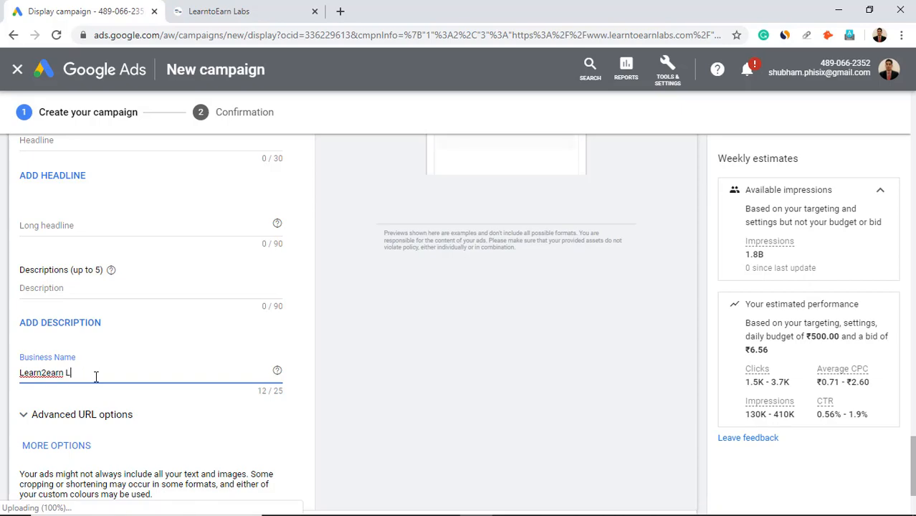
pyautogui.write('basabs')
# Look at the ad's advanced URL options and collapse them again
pyautogui.scroll(-2, 98, 375)
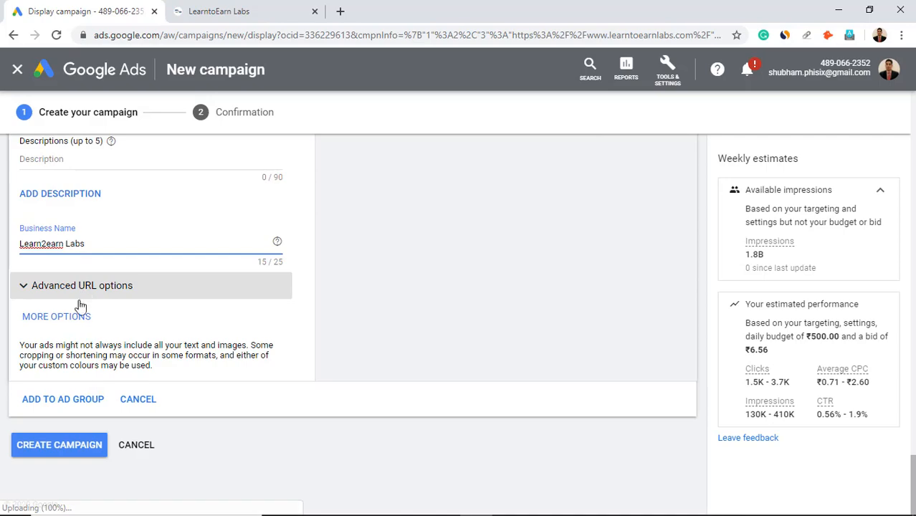
pyautogui.click(48, 290)
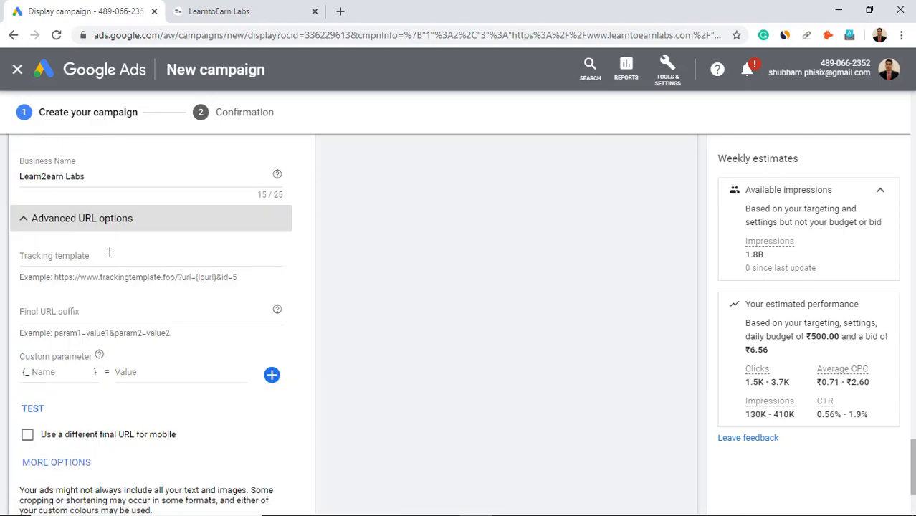
pyautogui.click(23, 224)
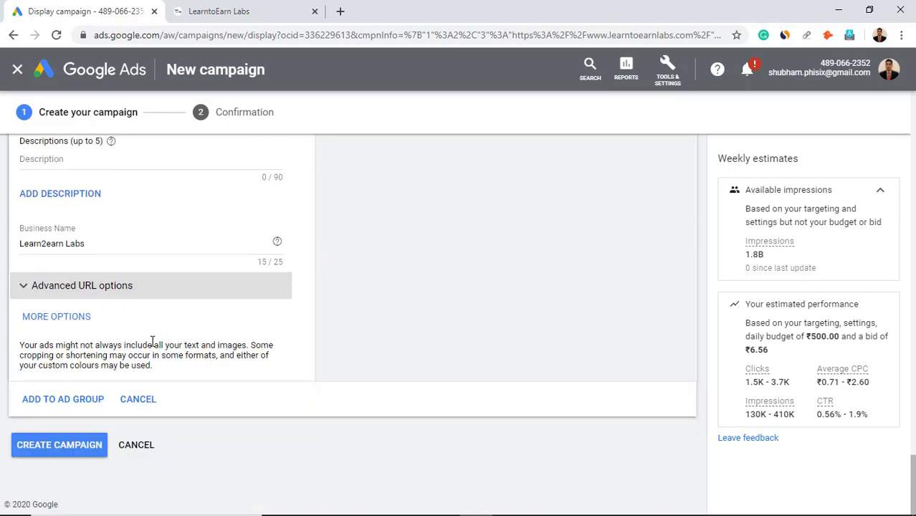
# Review the ad's mobile preview for websites and apps and look at the ad formats offered for previewing
pyautogui.scroll(4, 91, 410)
pyautogui.scroll(4, 90, 410)
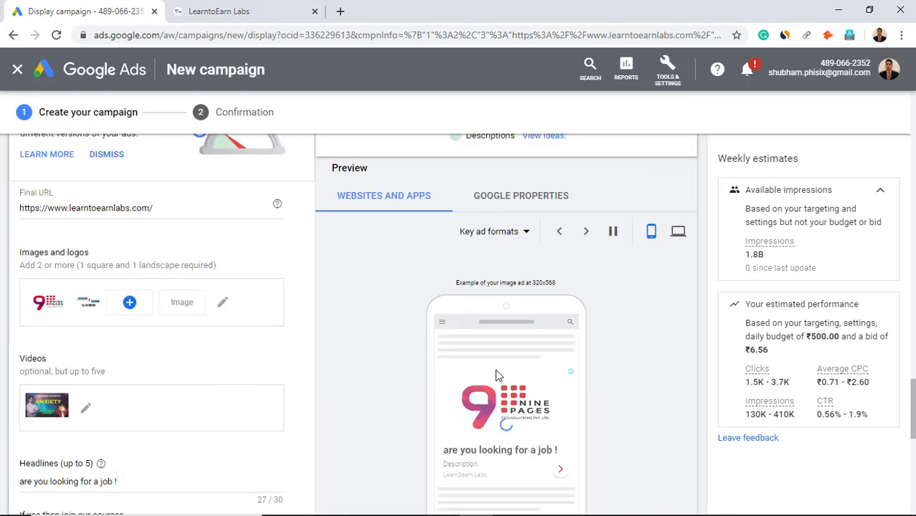
pyautogui.scroll(-4, 121, 466)
pyautogui.scroll(-3, 122, 466)
pyautogui.scroll(6, 395, 419)
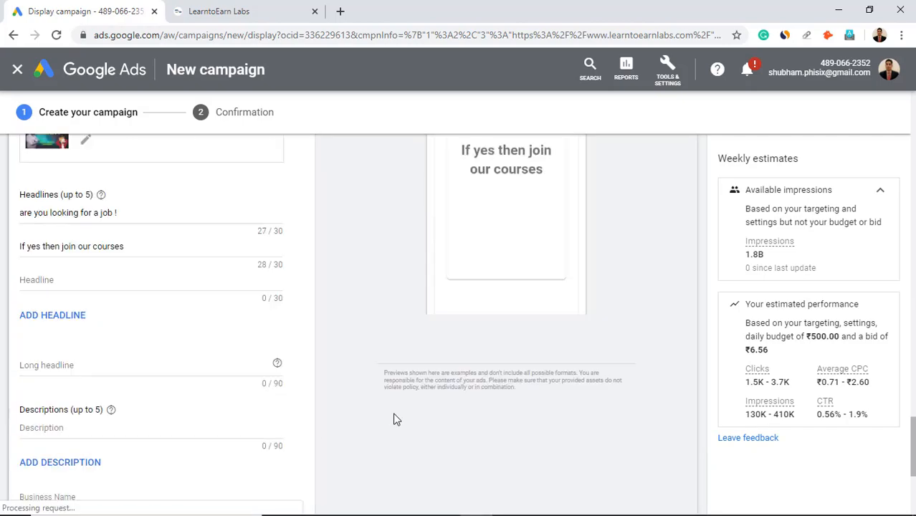
pyautogui.scroll(1, 503, 317)
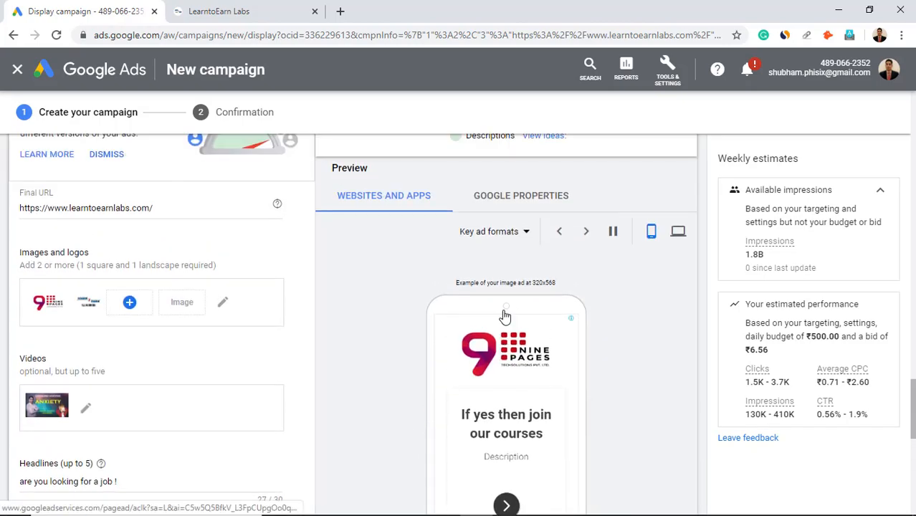
pyautogui.click(526, 233)
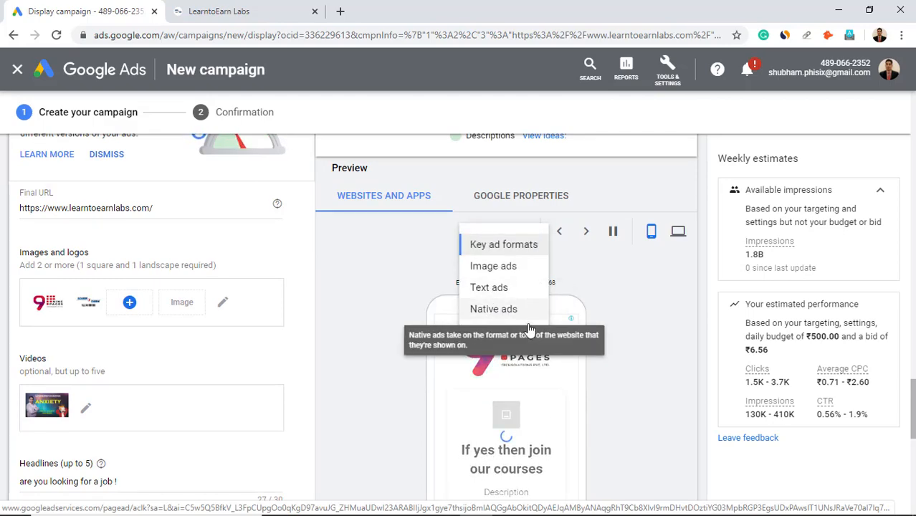
# Preview the ad on Google properties in the mobile and desktop versions and check the ad strength suggestions
pyautogui.click(542, 199)
pyautogui.click(534, 203)
pyautogui.scroll(-2, 577, 273)
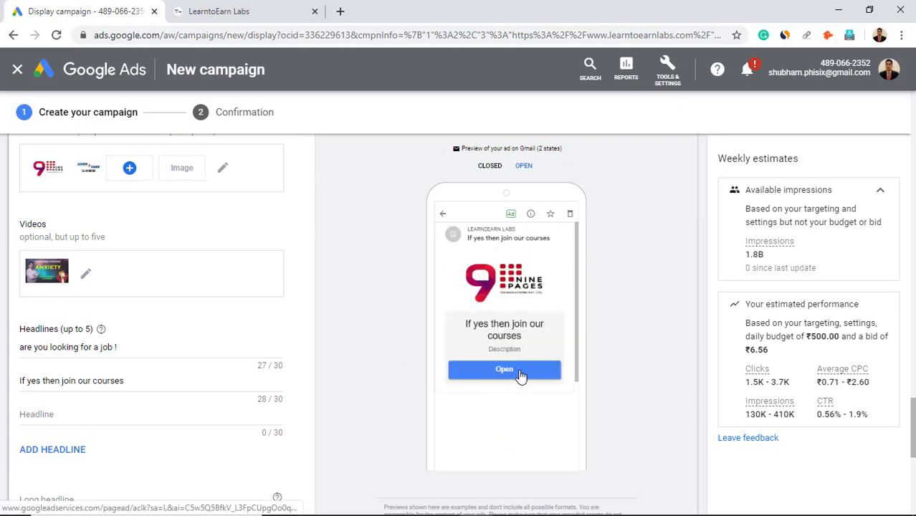
pyautogui.scroll(4, 355, 301)
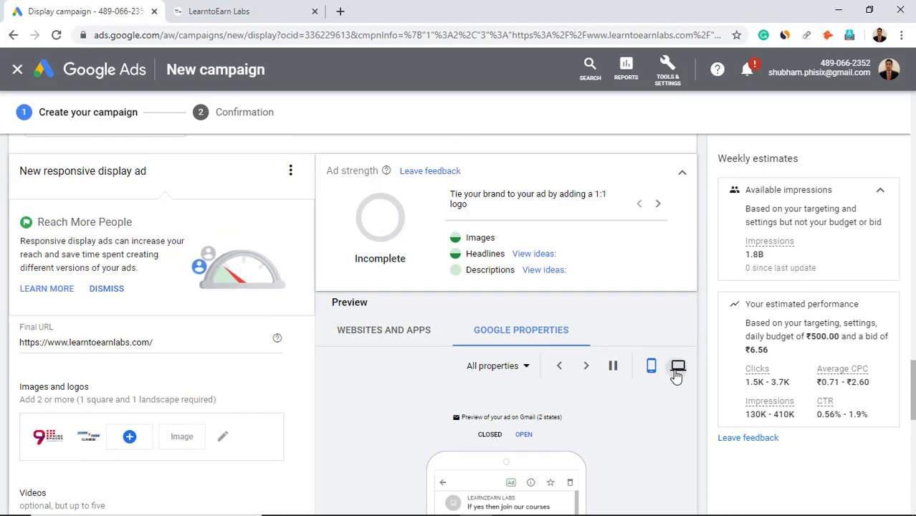
pyautogui.scroll(-3, 629, 389)
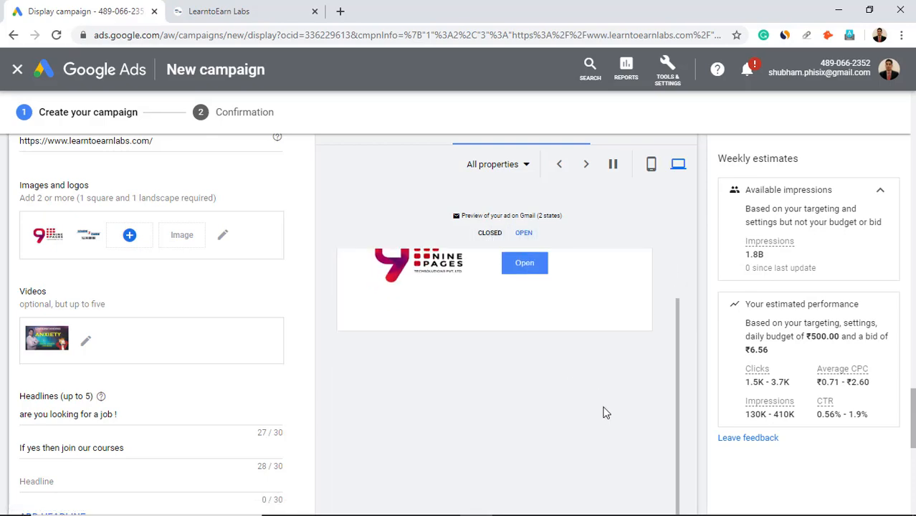
pyautogui.scroll(2, 604, 412)
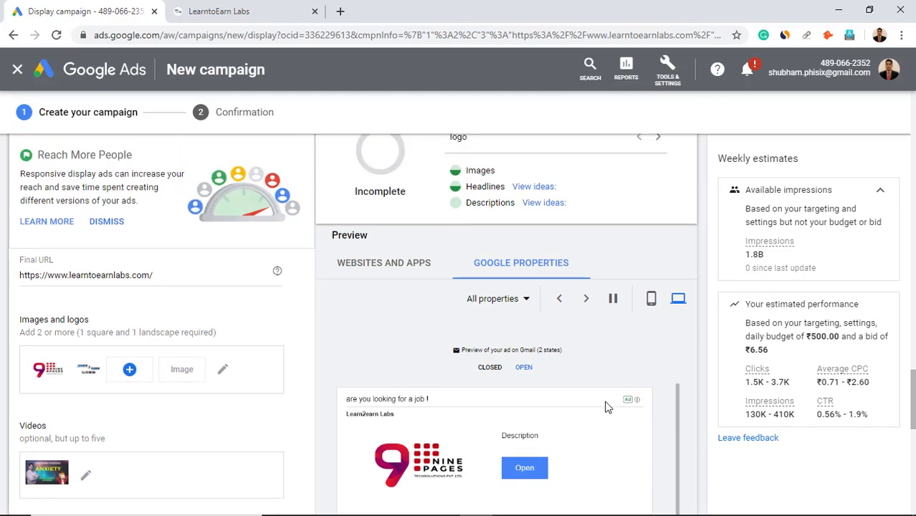
pyautogui.scroll(1, 430, 351)
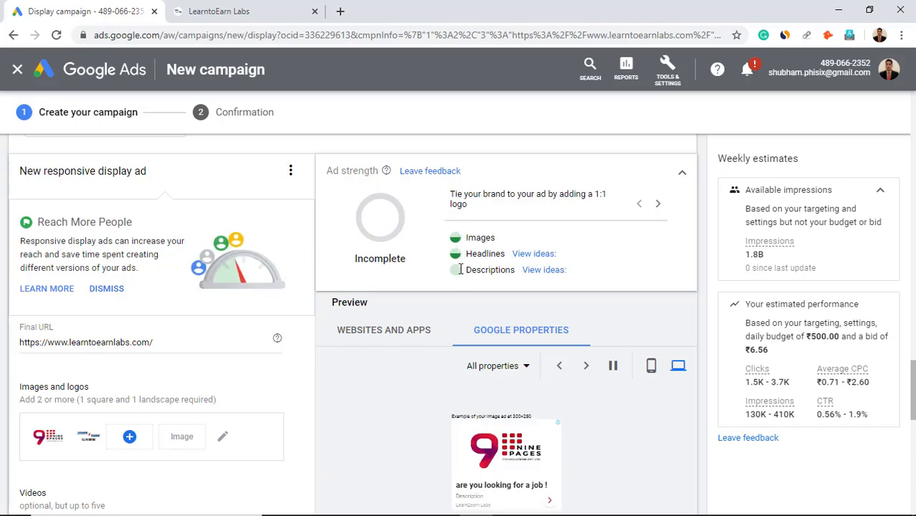
pyautogui.scroll(-2, 614, 389)
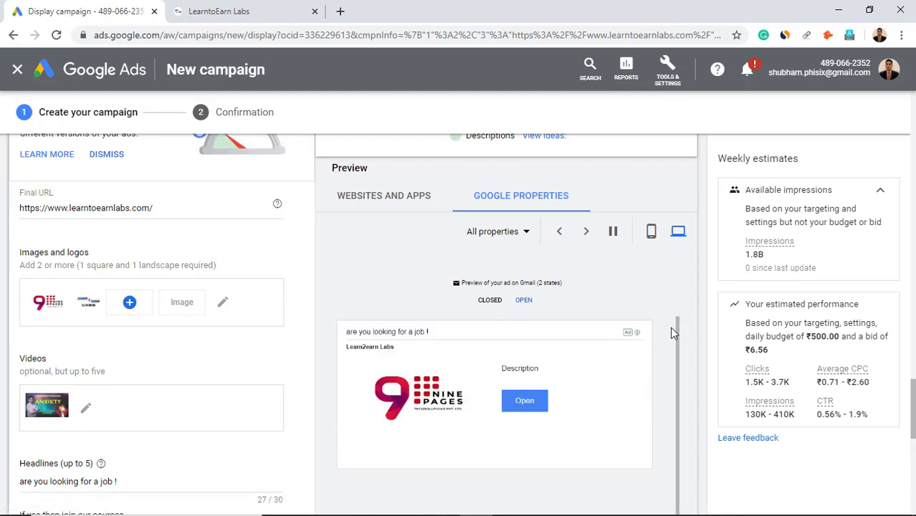
pyautogui.moveTo(675, 327)
pyautogui.mouseDown()
pyautogui.moveTo(681, 400)
pyautogui.moveTo(680, 322)
pyautogui.mouseUp()
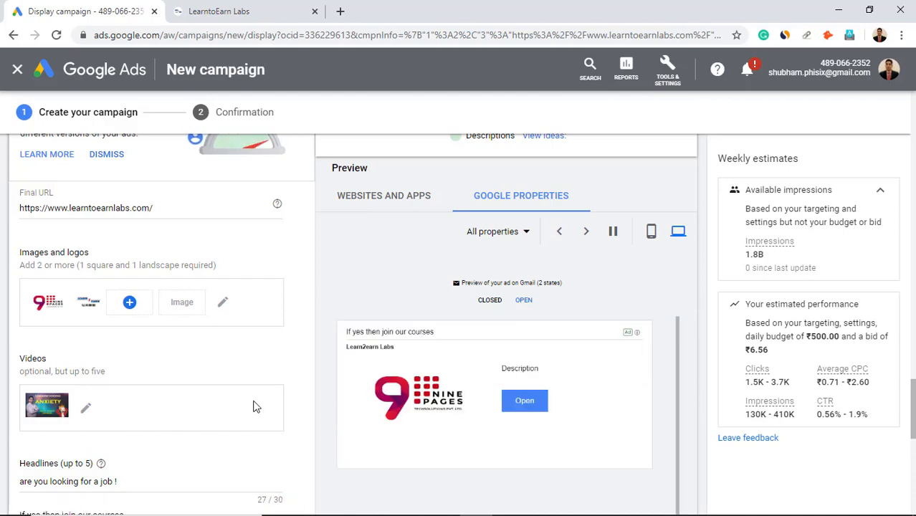
# Review the campaign form from its end back up through the ad group bid to the targeting expansion
pyautogui.scroll(-6, 259, 402)
pyautogui.click(95, 450)
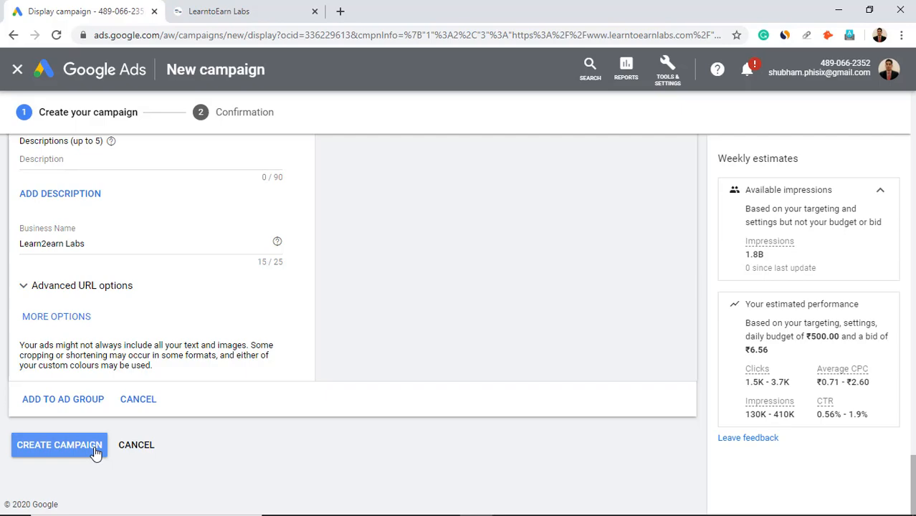
pyautogui.scroll(10, 413, 313)
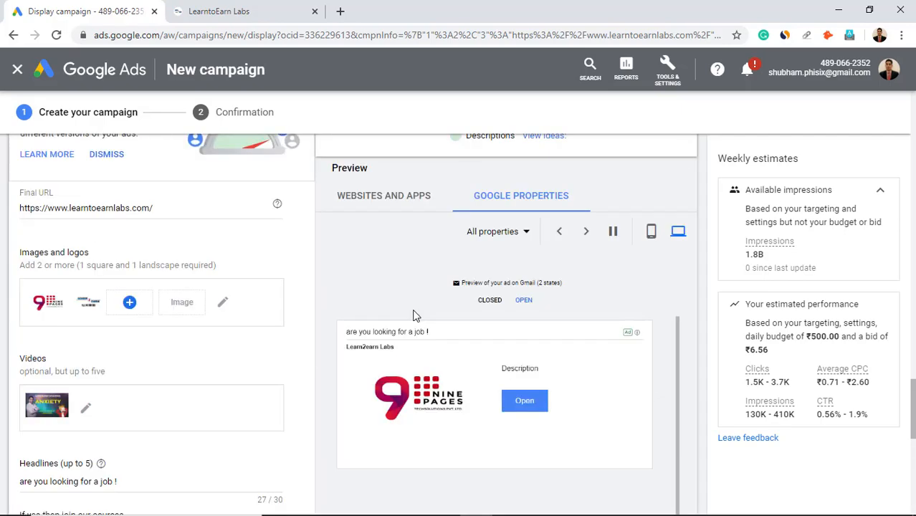
pyautogui.scroll(3, 413, 315)
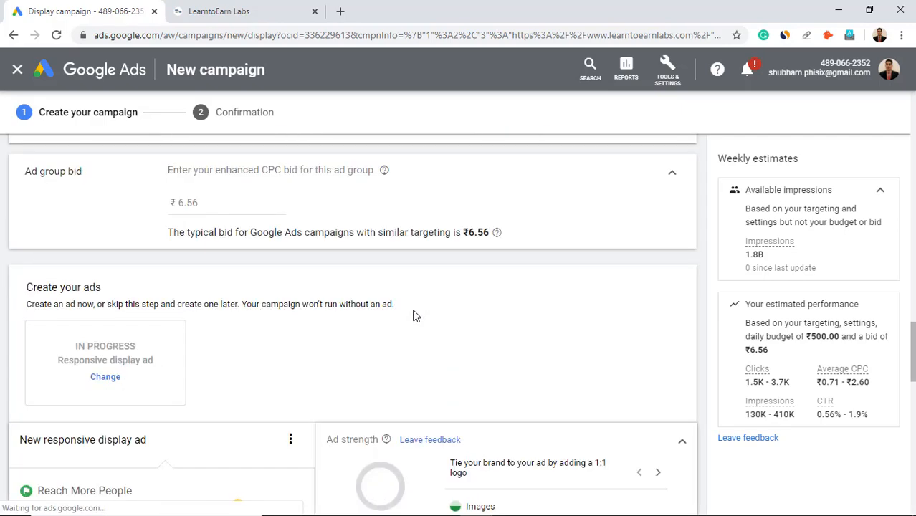
pyautogui.scroll(3, 413, 315)
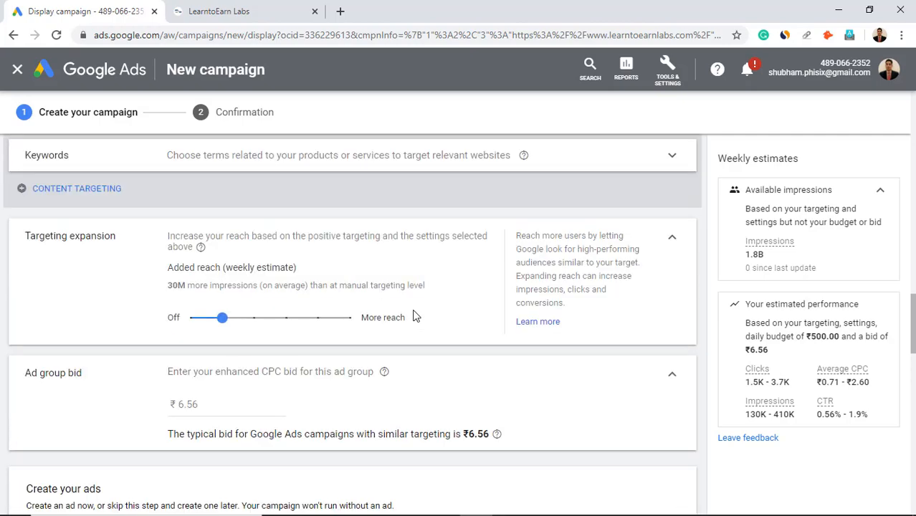
# Discard the unfinished standard display campaign and return to the campaigns list
pyautogui.scroll(5, 414, 316)
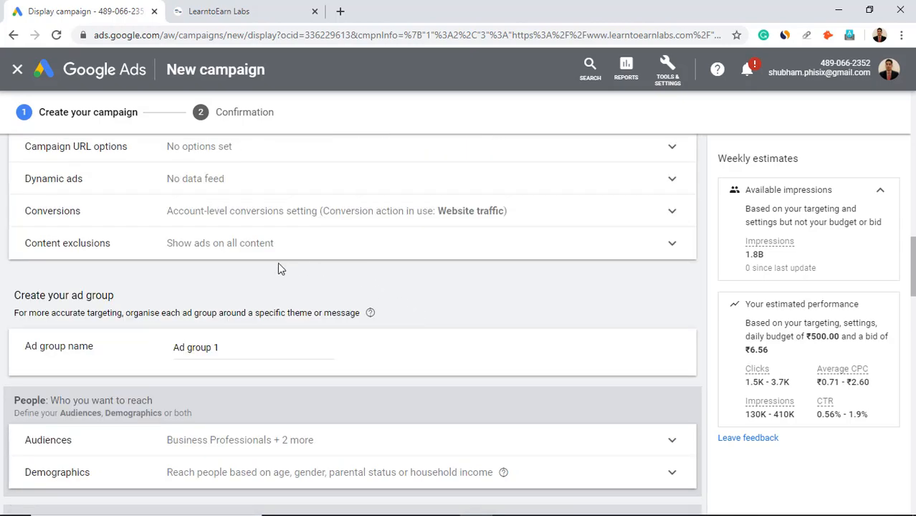
pyautogui.scroll(4, 280, 268)
pyautogui.scroll(3, 279, 269)
pyautogui.scroll(-10, 144, 280)
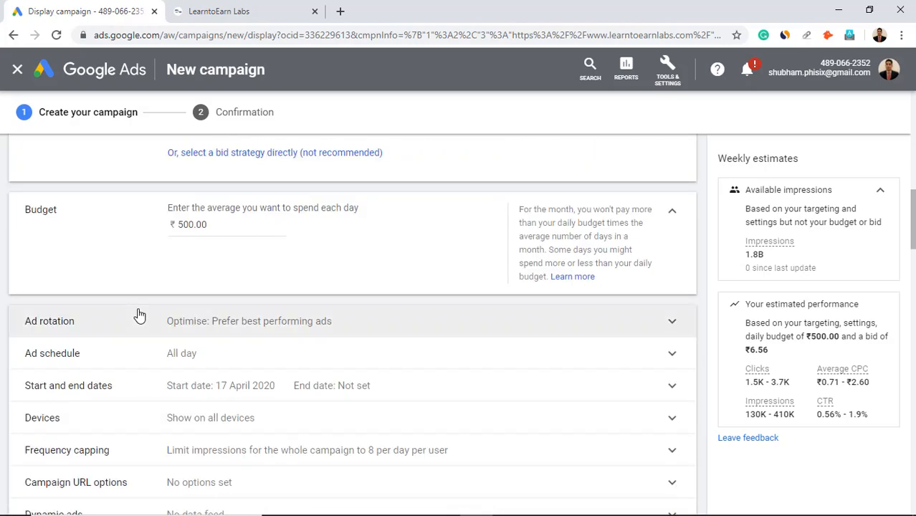
pyautogui.scroll(-15, 140, 335)
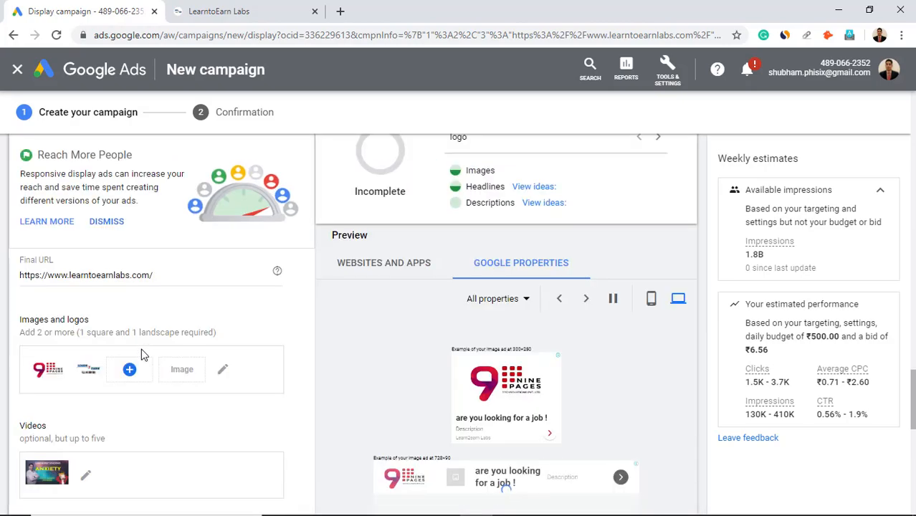
pyautogui.scroll(-2, 133, 428)
pyautogui.click(136, 447)
pyautogui.click(629, 310)
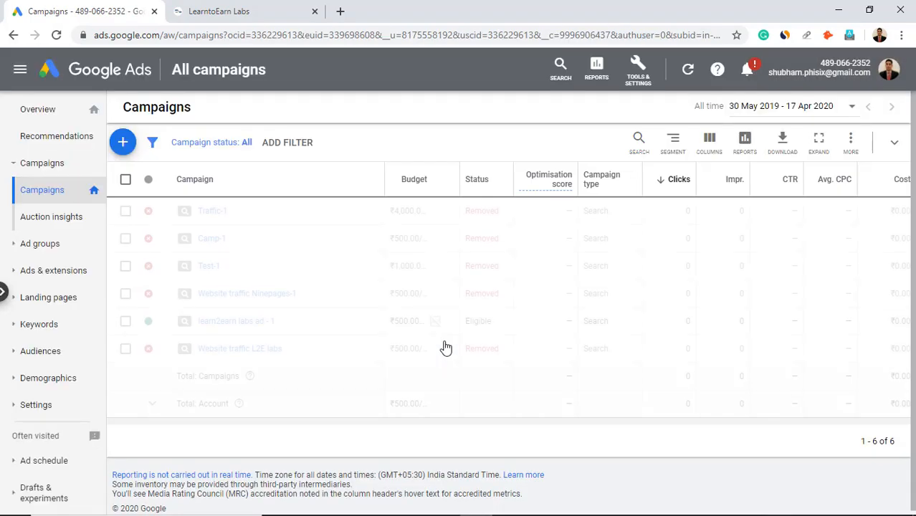
# Start a new campaign with the Website traffic goal, the Display type and the Smart display campaign subtype
pyautogui.click(122, 143)
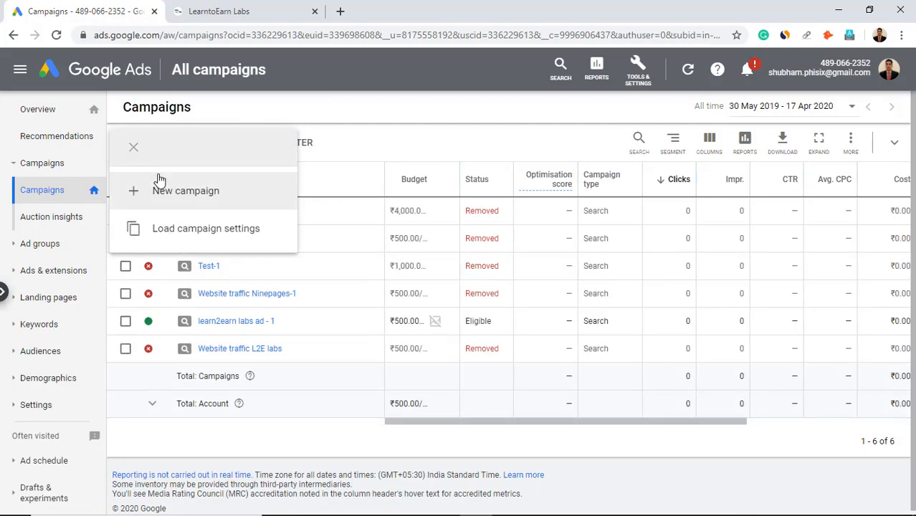
pyautogui.click(143, 188)
pyautogui.click(538, 222)
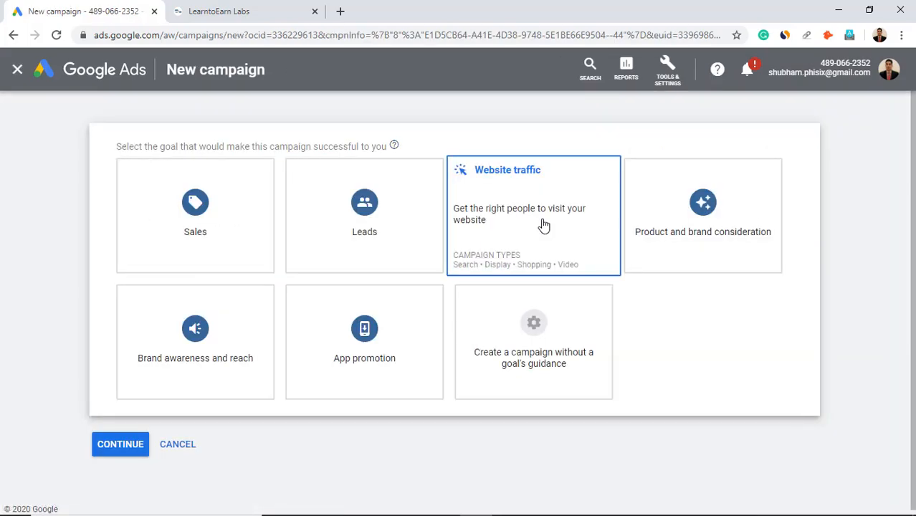
pyautogui.click(319, 337)
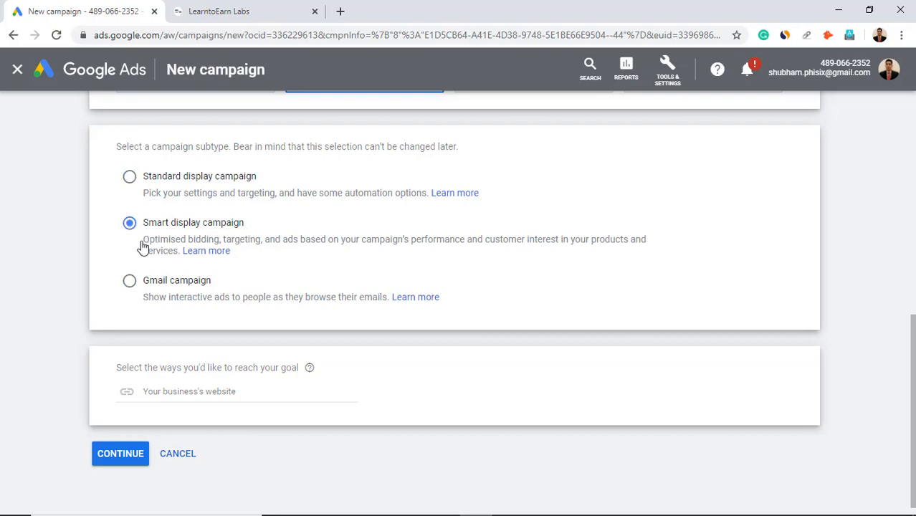
# Copy the learntoearnlabs.com address from the open website into the business's website field and continue to the campaign settings
pyautogui.click(208, 391)
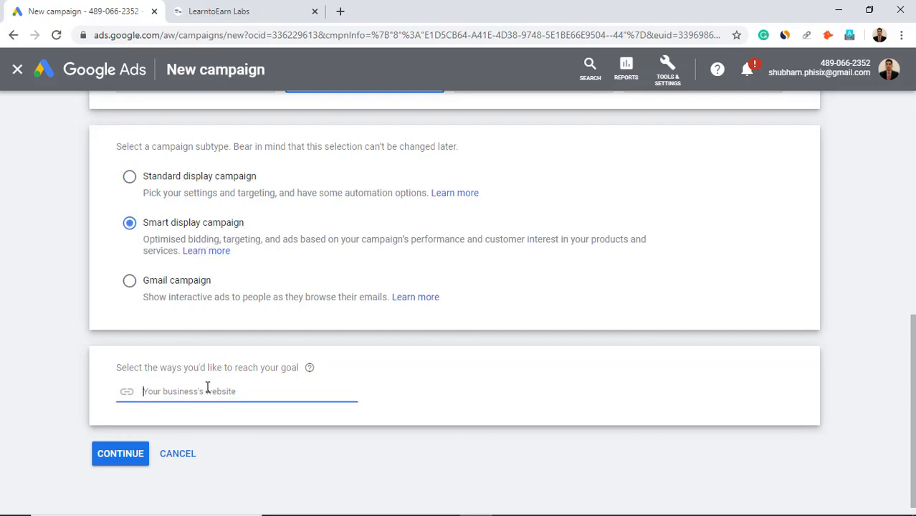
pyautogui.click(212, 11)
pyautogui.click(216, 35)
pyautogui.hotkey('ctrl', 'c')
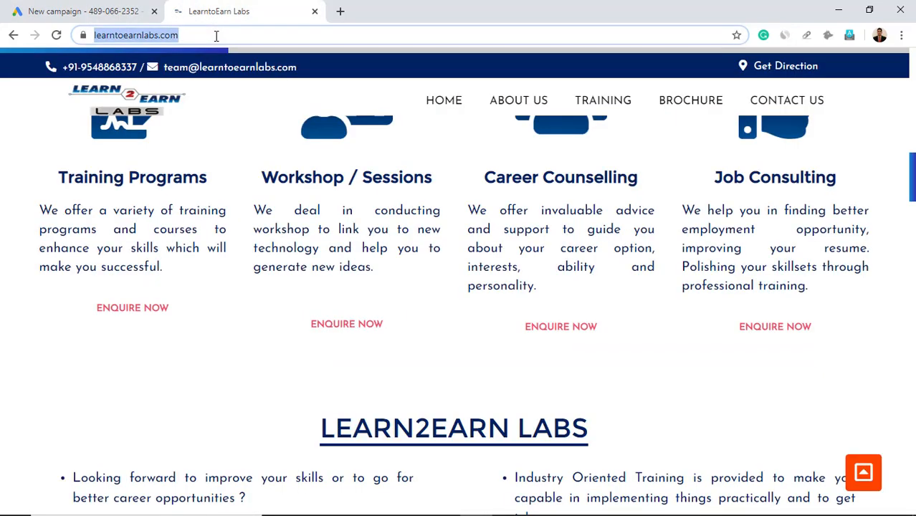
pyautogui.click(79, 12)
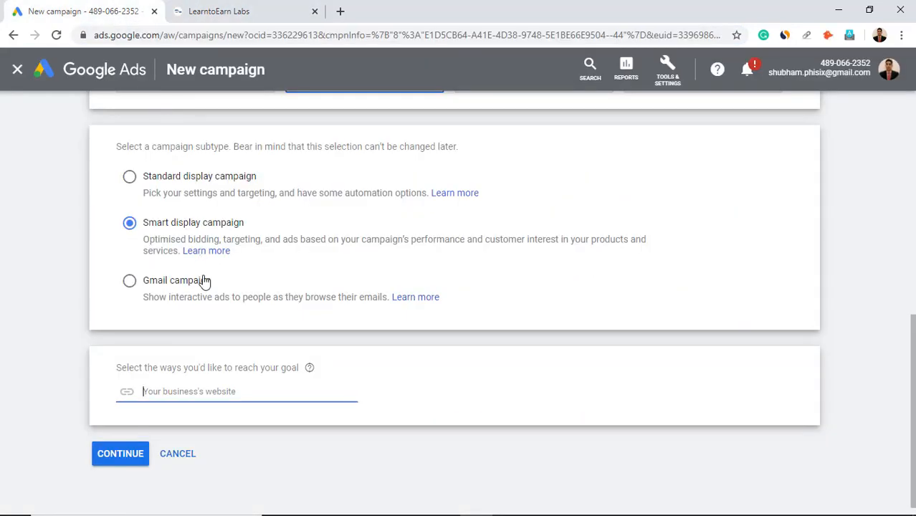
pyautogui.hotkey('ctrl', 'v')
pyautogui.click(138, 456)
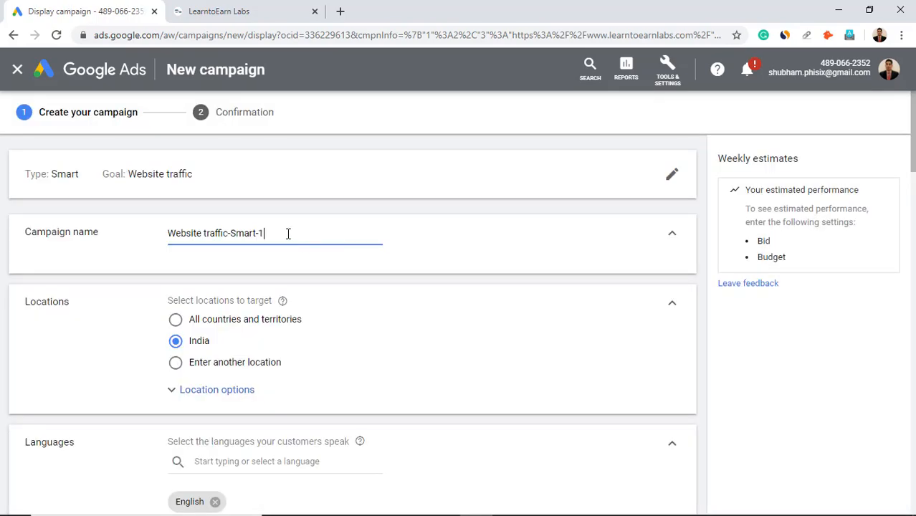
# Target the locations Delhi, India (union territory) and Agra, Uttar Pradesh, India (city) instead of the whole of India
pyautogui.scroll(-2, 308, 270)
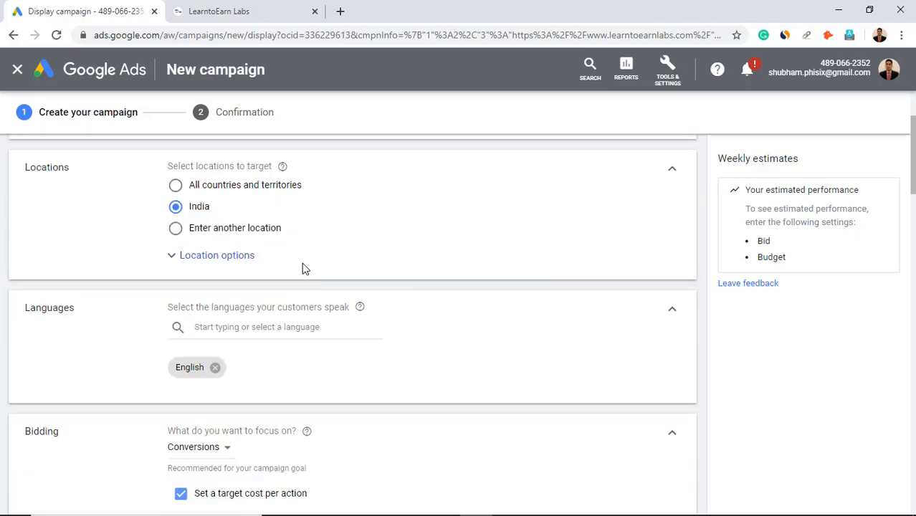
pyautogui.click(176, 228)
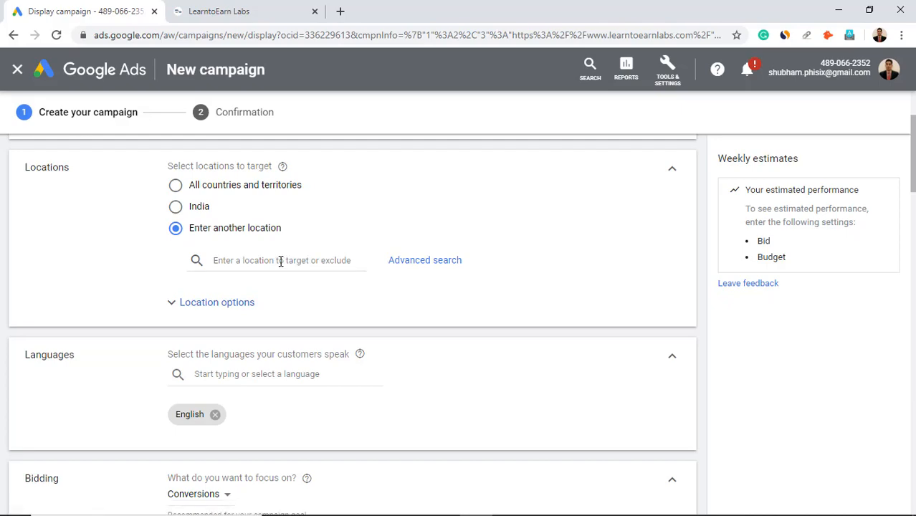
pyautogui.click(270, 262)
pyautogui.write('delhi')
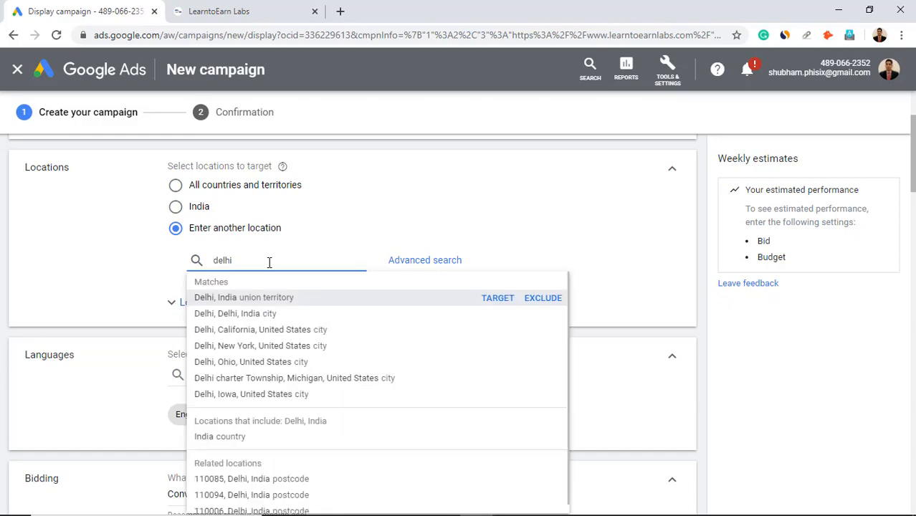
pyautogui.click(266, 297)
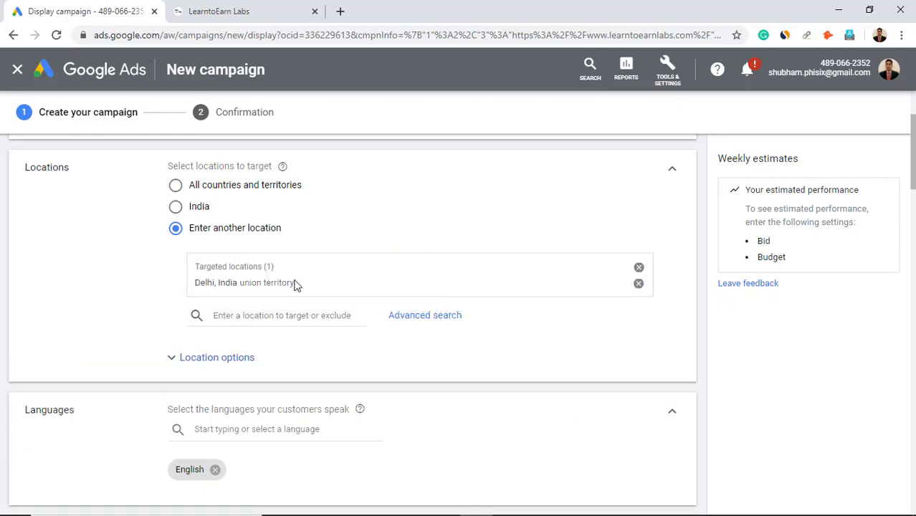
pyautogui.click(279, 313)
pyautogui.write('agra')
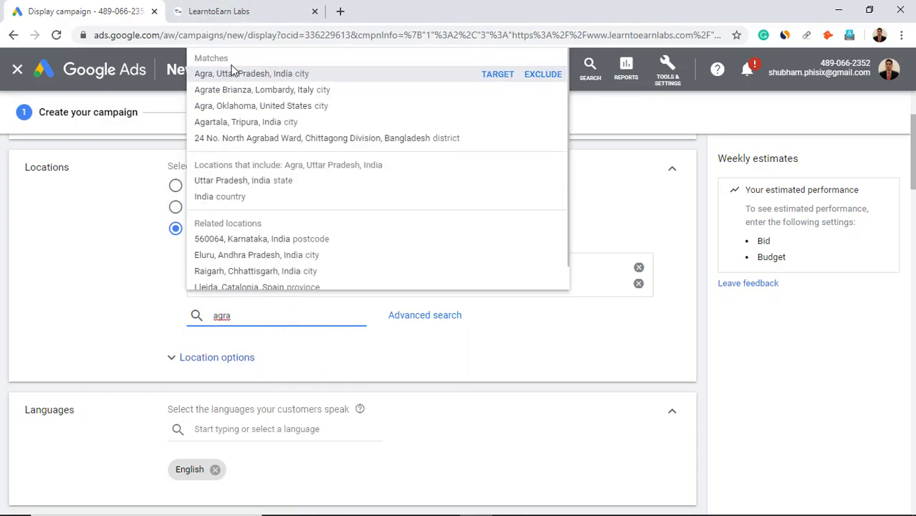
pyautogui.click(231, 70)
# Add Hindi to the languages the campaign's customers speak
pyautogui.scroll(-2, 341, 288)
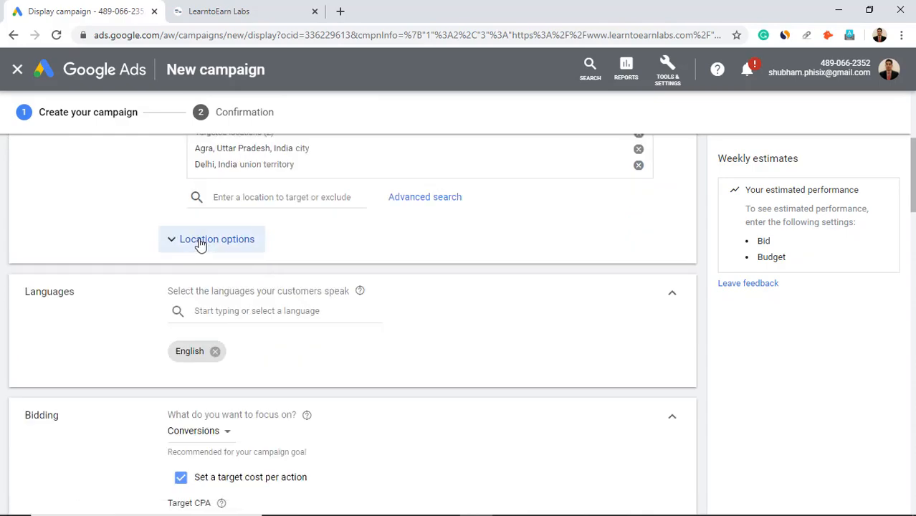
pyautogui.scroll(-1, 201, 243)
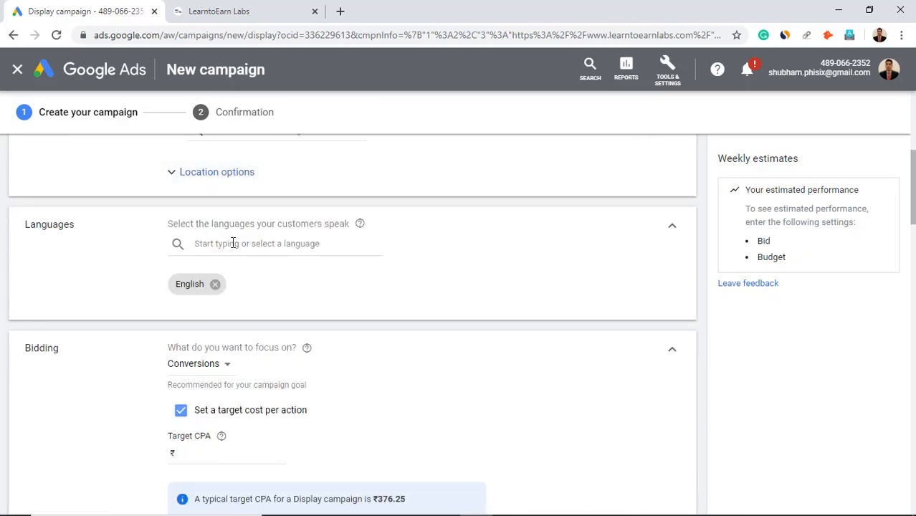
pyautogui.click(232, 243)
pyautogui.write('hindi')
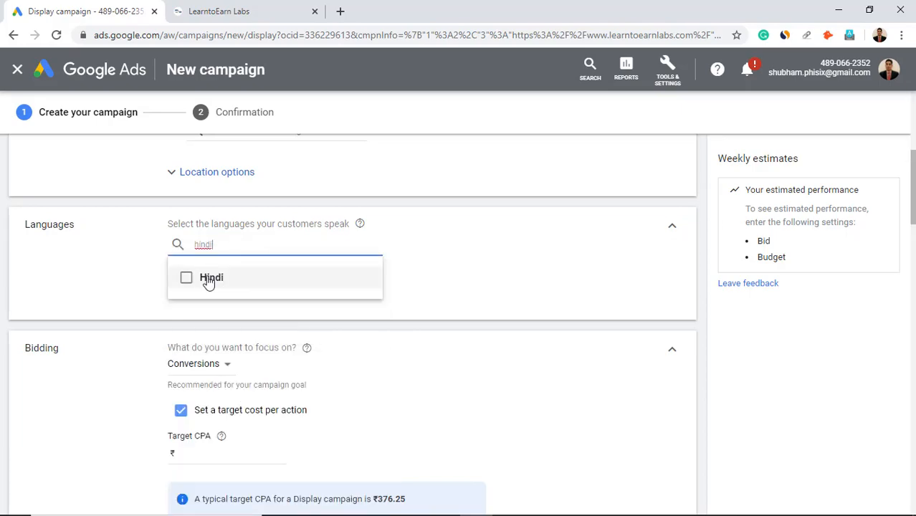
pyautogui.click(255, 288)
pyautogui.click(483, 258)
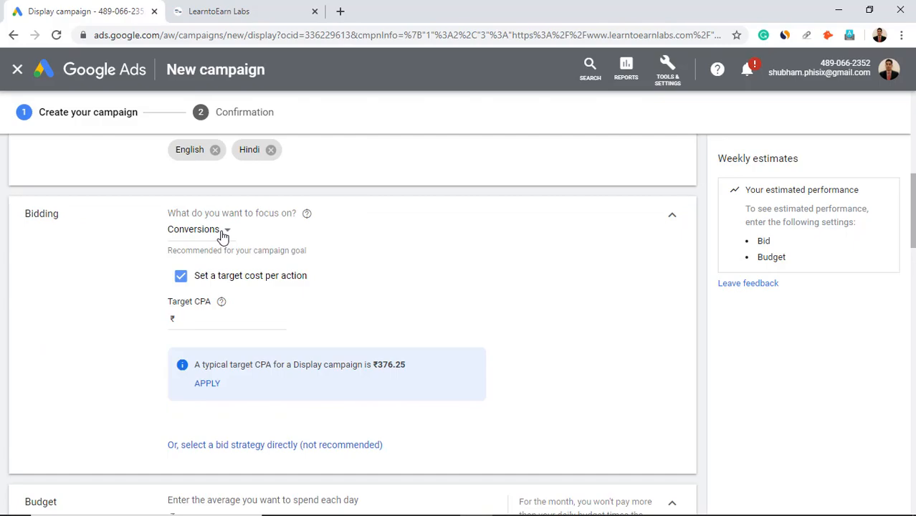
# Try Conversion value as the bidding focus and switch back to Conversions
pyautogui.click(223, 237)
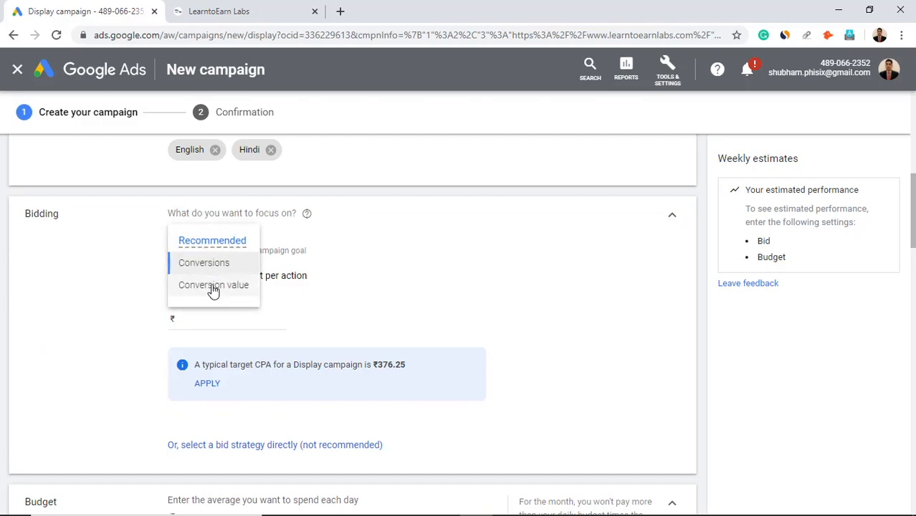
pyautogui.click(213, 287)
pyautogui.click(211, 236)
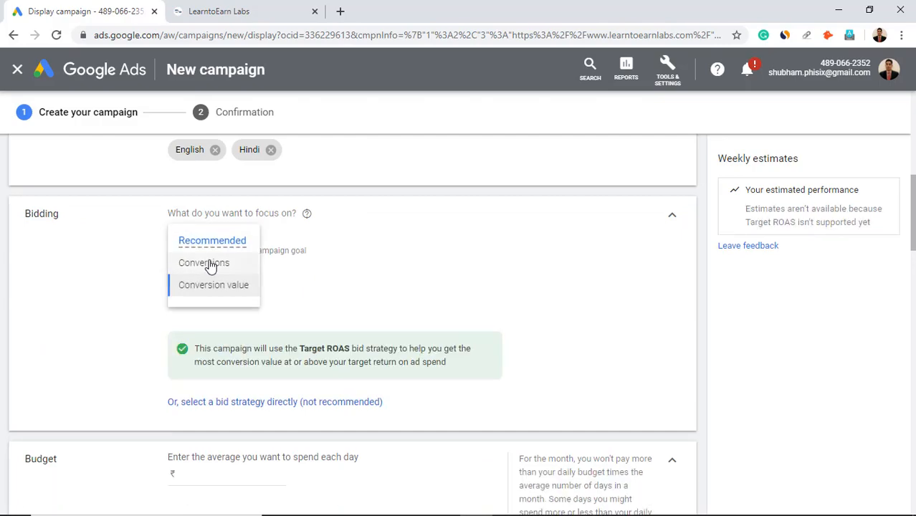
pyautogui.click(201, 263)
# Apply the suggested typical target CPA of ₹376.25 to the campaign's bidding
pyautogui.scroll(-1, 307, 266)
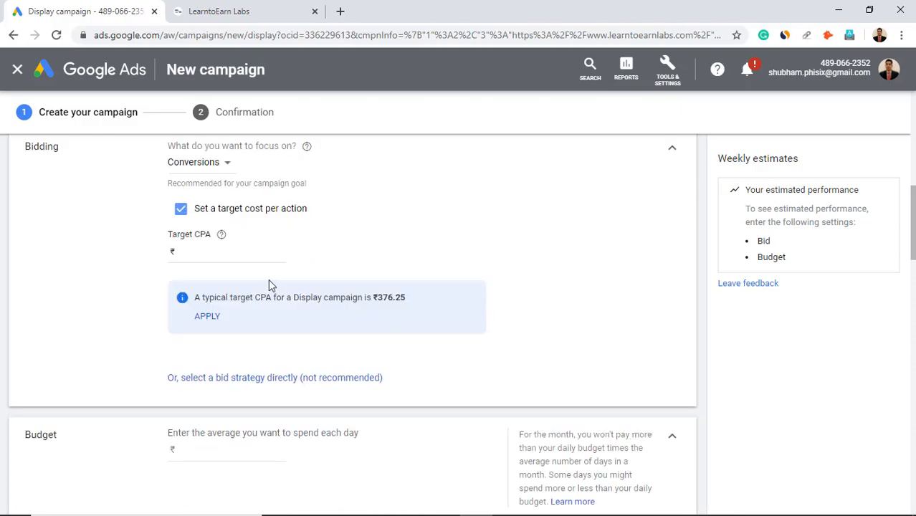
pyautogui.click(219, 250)
pyautogui.click(207, 317)
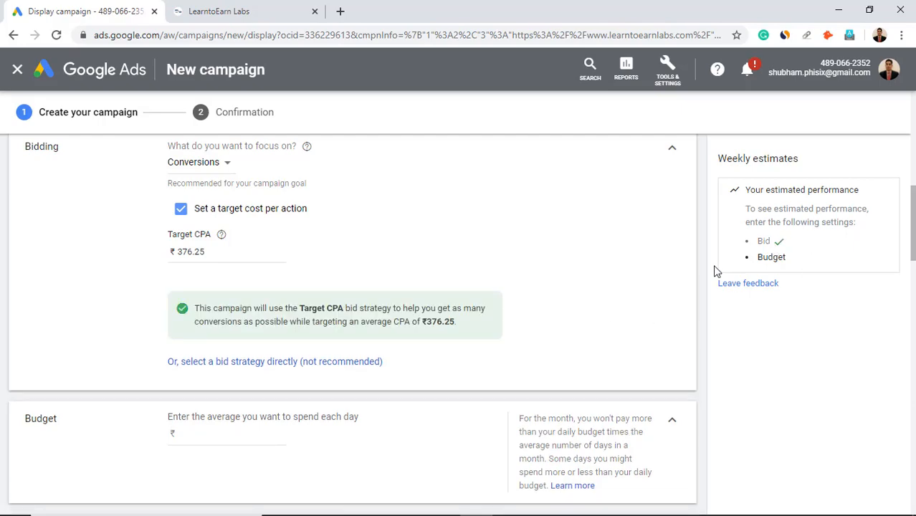
# Set the campaign's average daily budget to ₹500
pyautogui.scroll(-2, 474, 361)
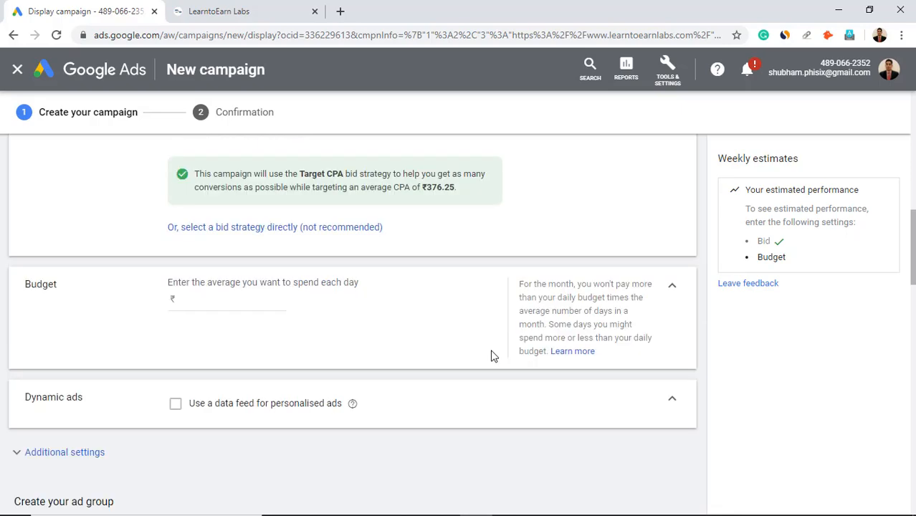
pyautogui.click(222, 299)
pyautogui.write('500')
pyautogui.click(397, 337)
# Review the rest of the Smart campaign form, from dynamic ads and automated targeting through the responsive display ad fields, and return to the budget
pyautogui.scroll(-1, 397, 337)
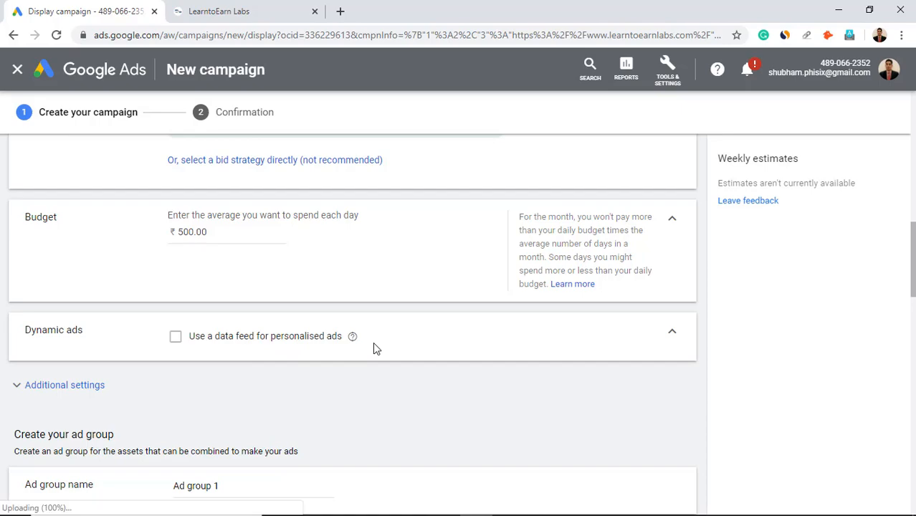
pyautogui.scroll(-3, 372, 356)
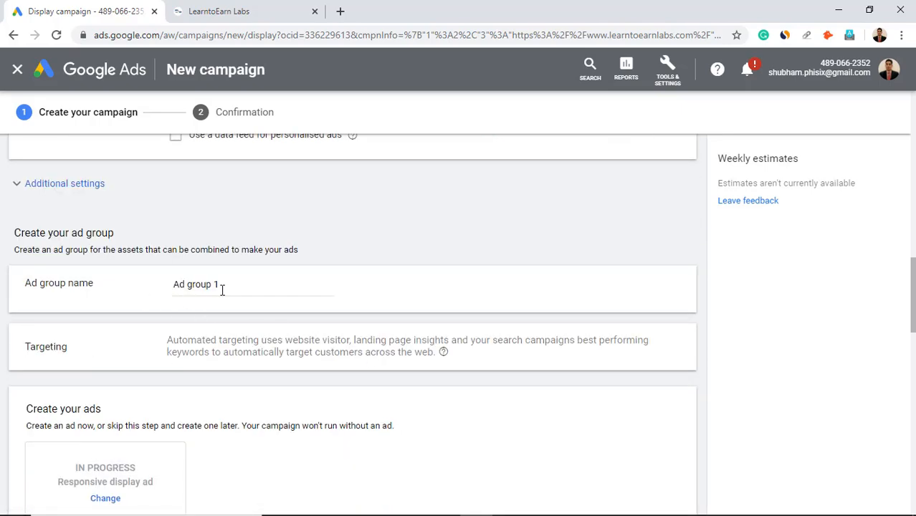
pyautogui.scroll(-1, 244, 287)
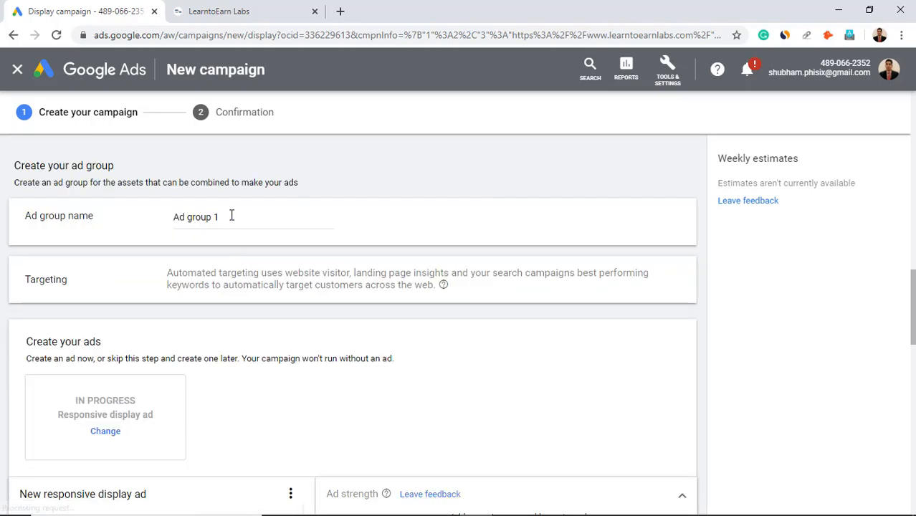
pyautogui.scroll(-3, 231, 237)
pyautogui.scroll(-2, 126, 327)
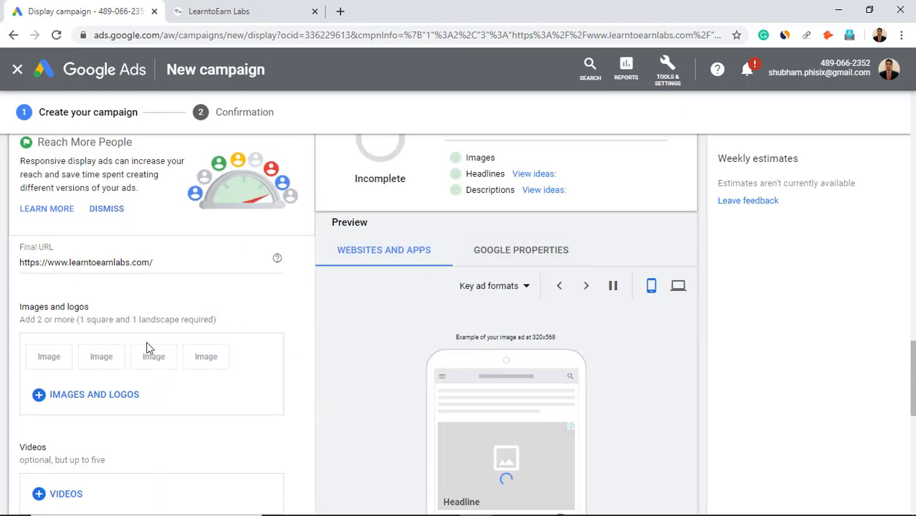
pyautogui.scroll(-1, 111, 371)
pyautogui.scroll(-1, 194, 319)
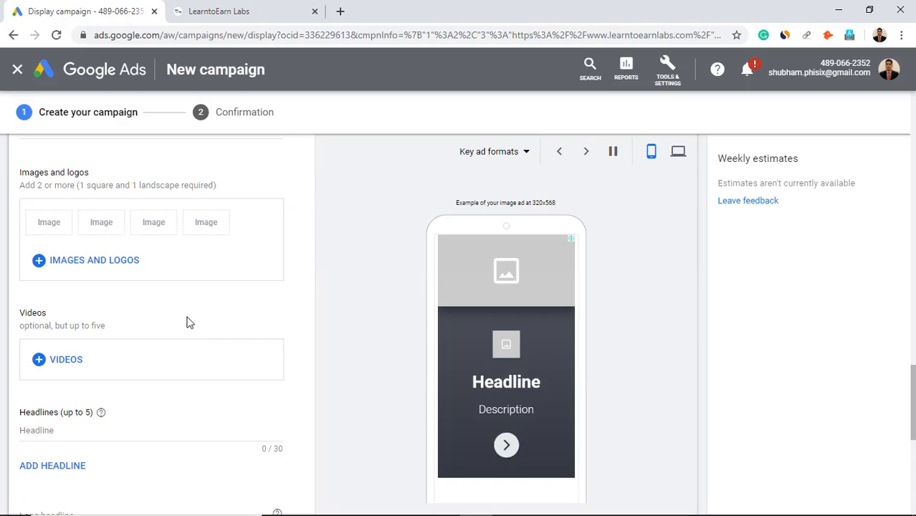
pyautogui.scroll(-1, 123, 304)
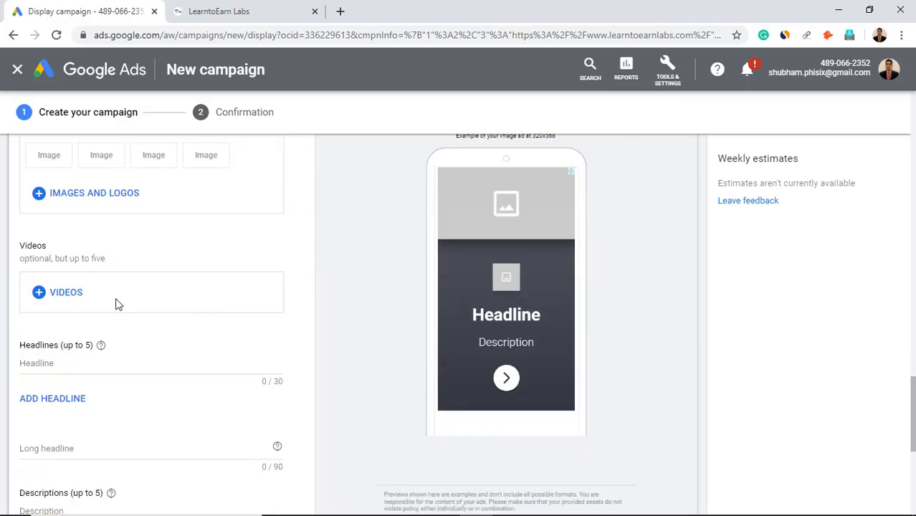
pyautogui.scroll(-4, 120, 301)
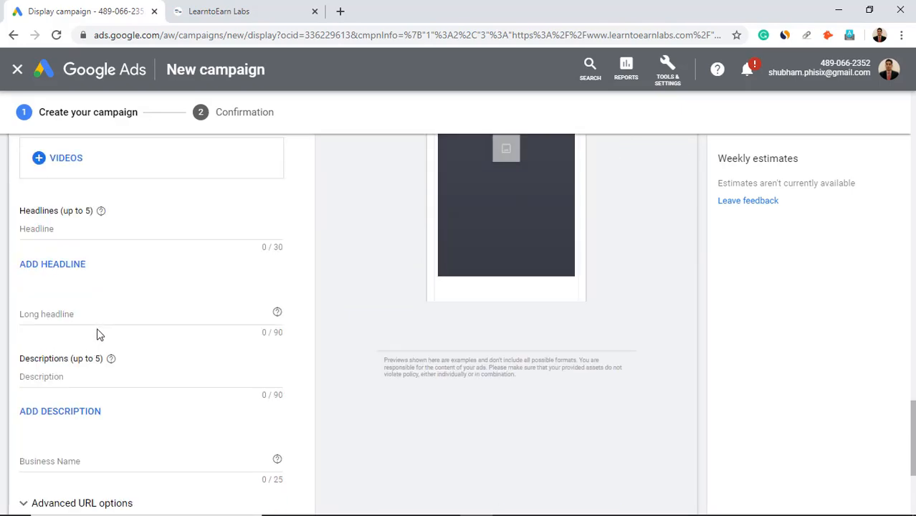
pyautogui.scroll(-1, 101, 344)
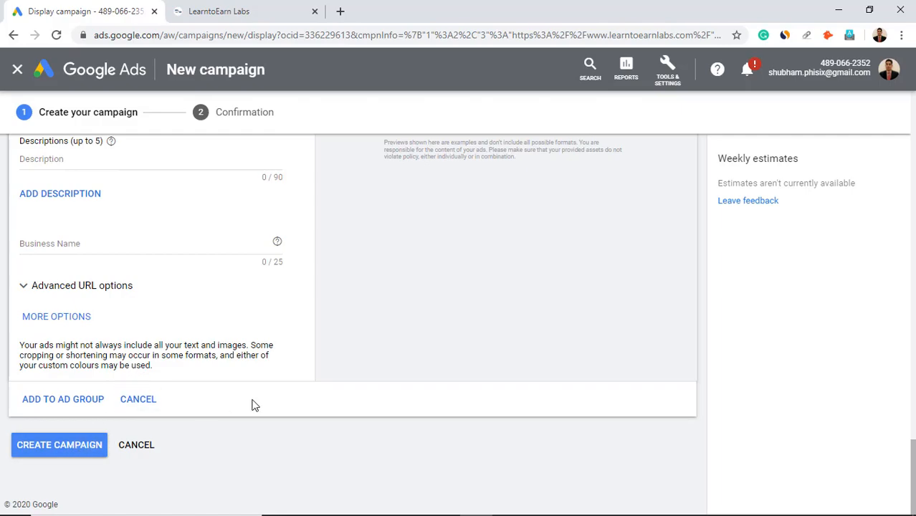
pyautogui.scroll(3, 247, 405)
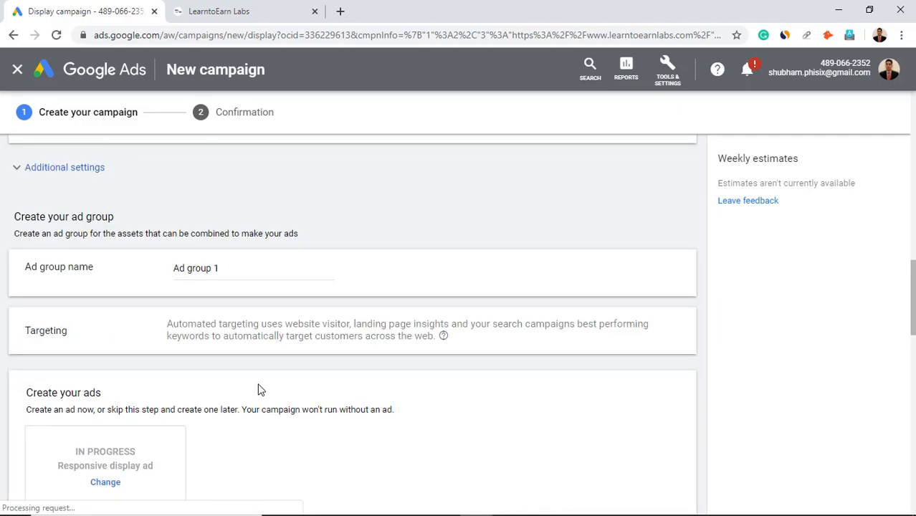
pyautogui.scroll(4, 259, 389)
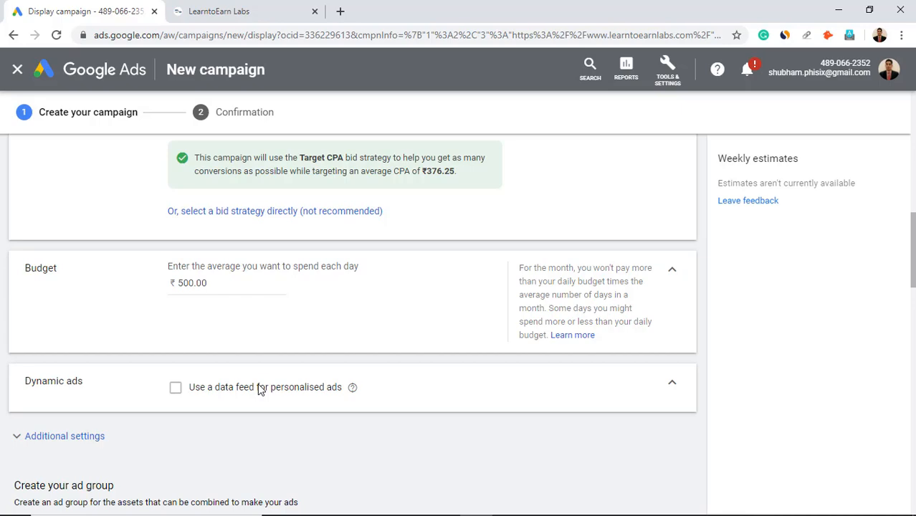
# Review the campaign's languages and bidding settings, and examine the responsive display ad fields down to the end of the form
pyautogui.scroll(6, 260, 389)
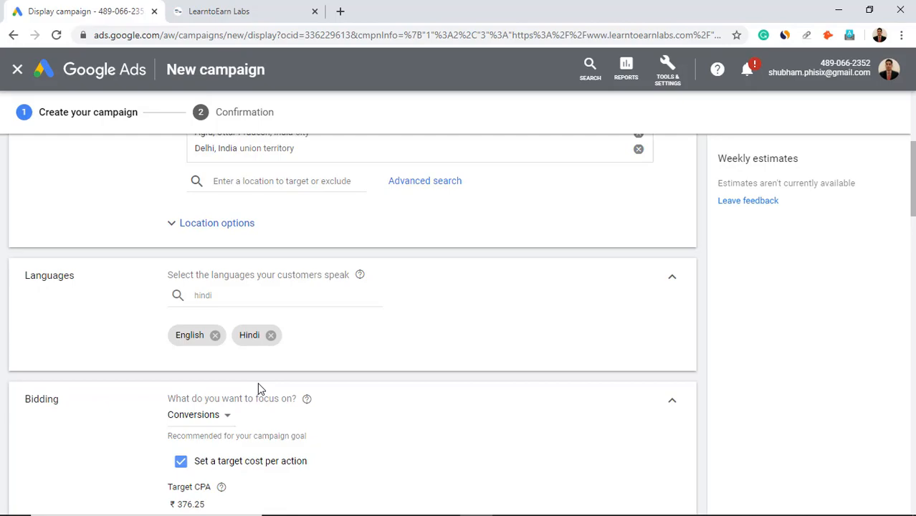
pyautogui.scroll(3, 259, 389)
pyautogui.scroll(-20, 260, 389)
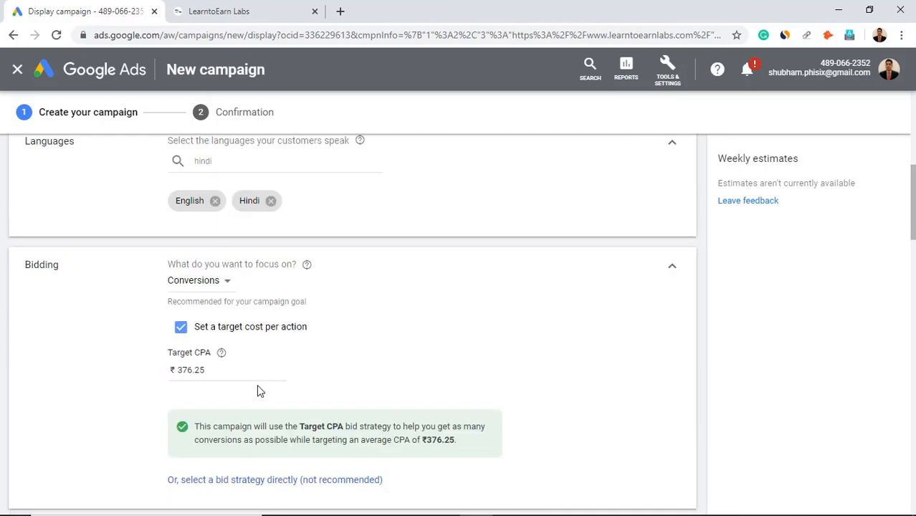
pyautogui.scroll(-10, 258, 387)
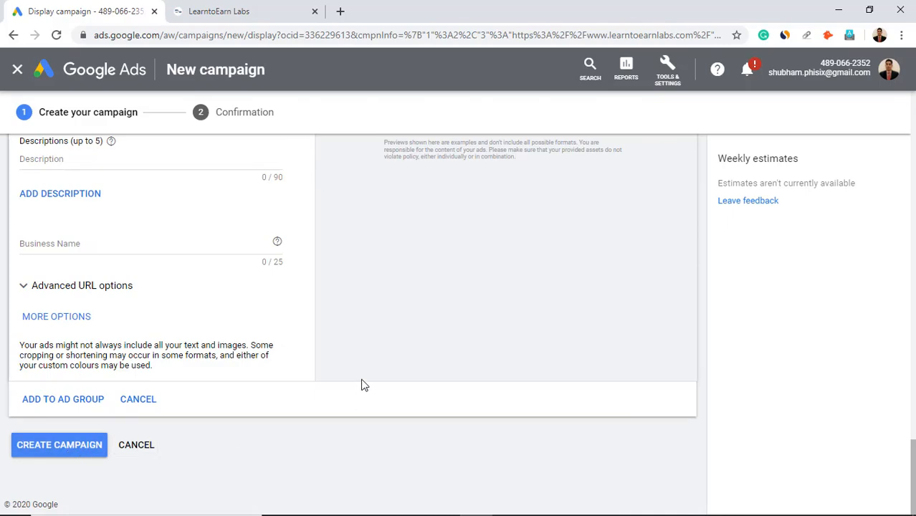
pyautogui.scroll(6, 362, 385)
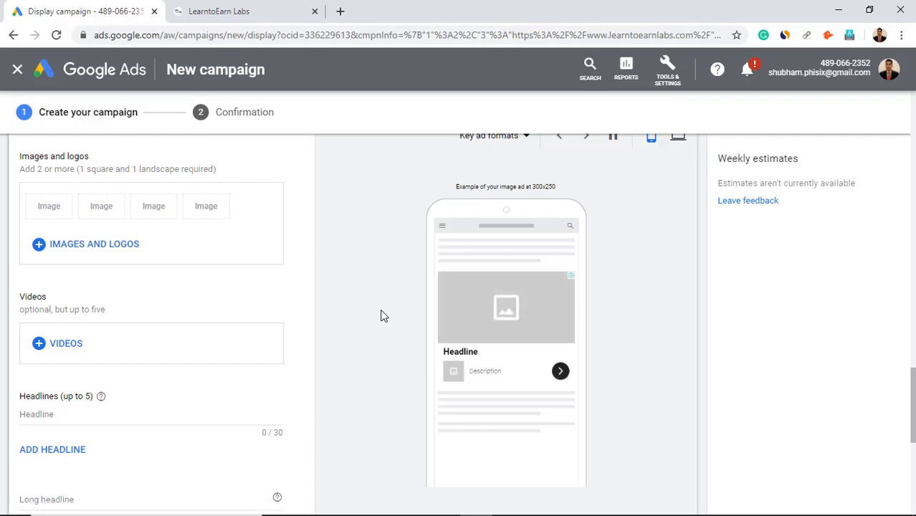
pyautogui.scroll(3, 380, 316)
pyautogui.scroll(-2, 379, 316)
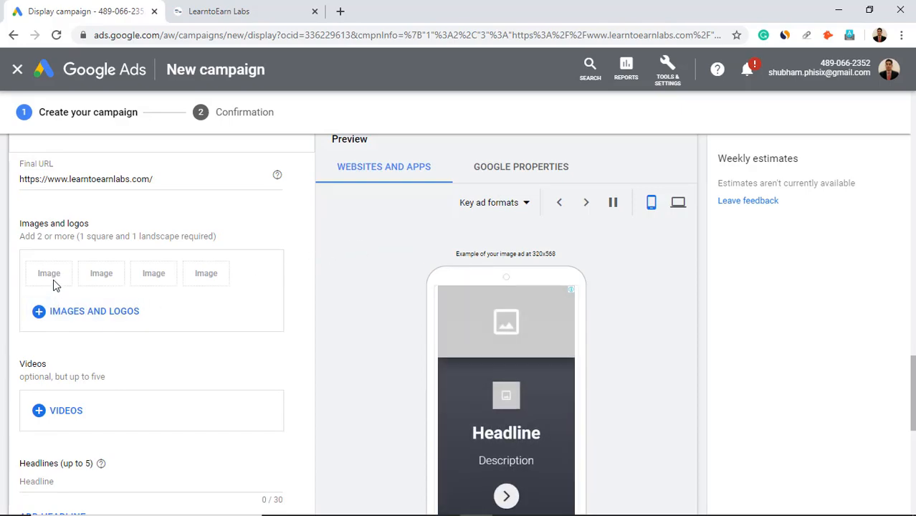
# Select the recently used Learn 2 Earn Labs picture for the ad and set it as a 1:1 logo
pyautogui.click(57, 323)
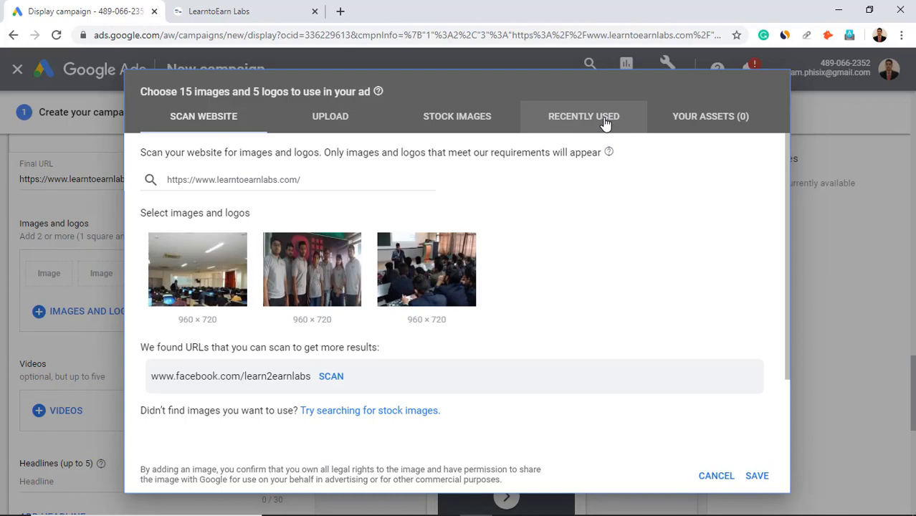
pyautogui.click(574, 128)
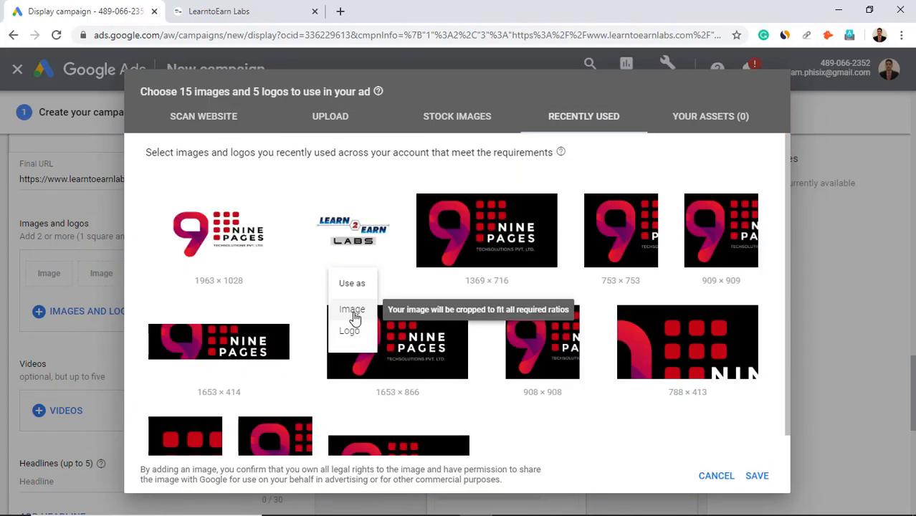
pyautogui.click(352, 310)
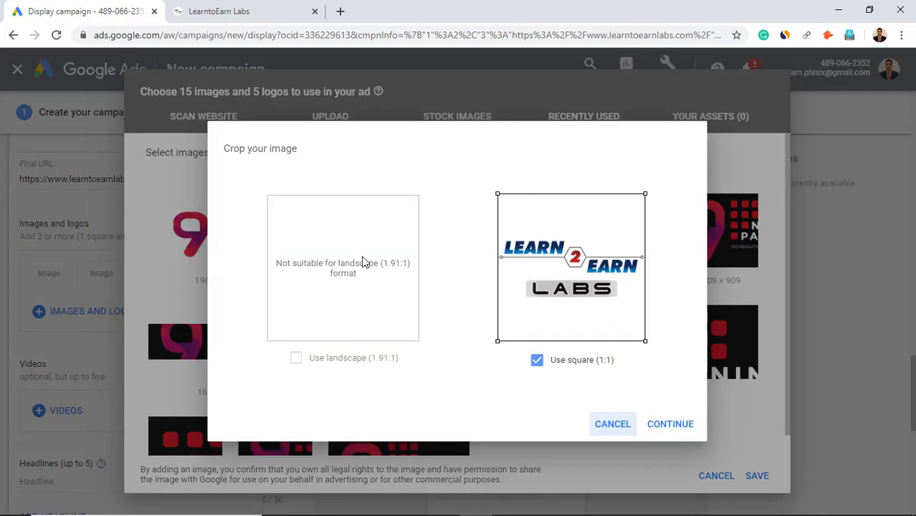
pyautogui.click(680, 426)
pyautogui.click(362, 274)
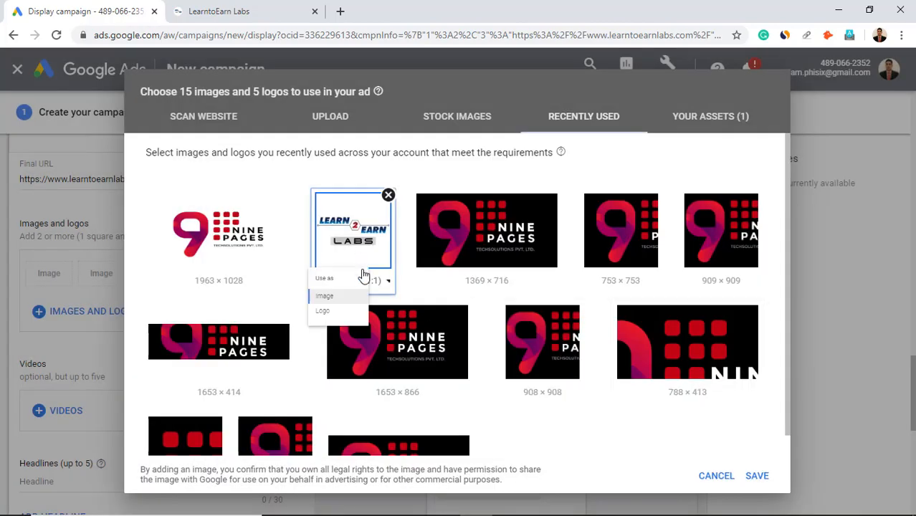
pyautogui.click(352, 328)
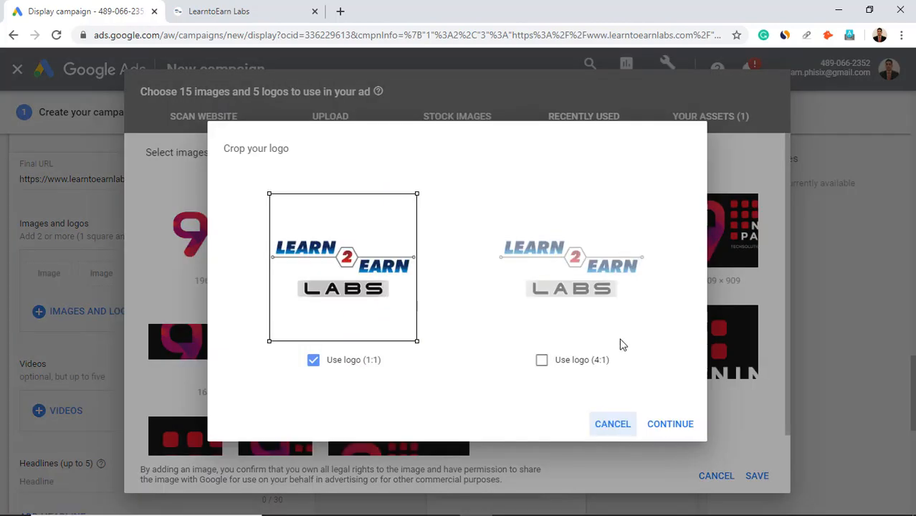
pyautogui.click(670, 423)
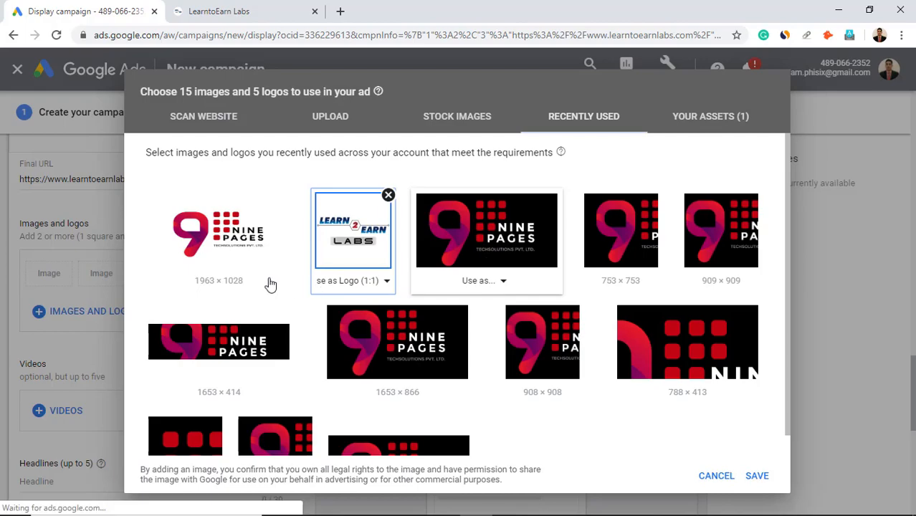
# Add the recently used 1963 × 1028 Nine Pages picture as a landscape (1.91:1) image and save the selected assets
pyautogui.click(239, 287)
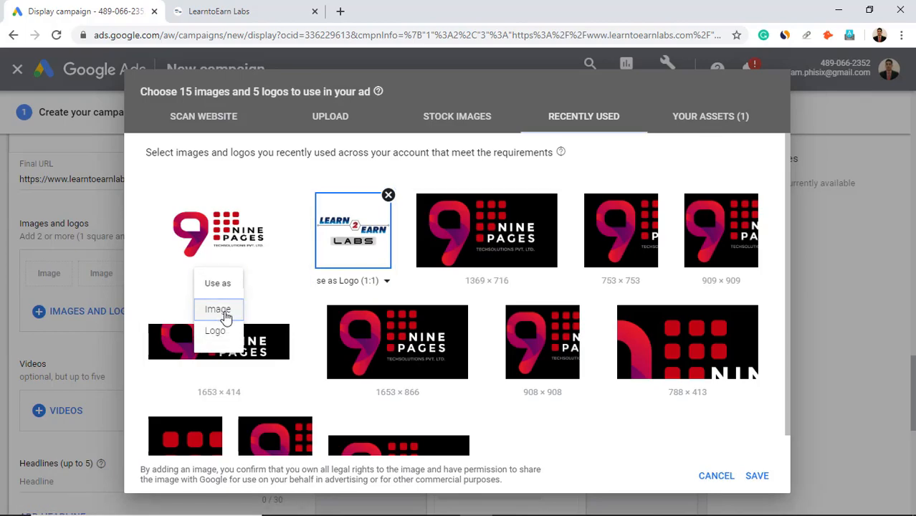
pyautogui.click(223, 310)
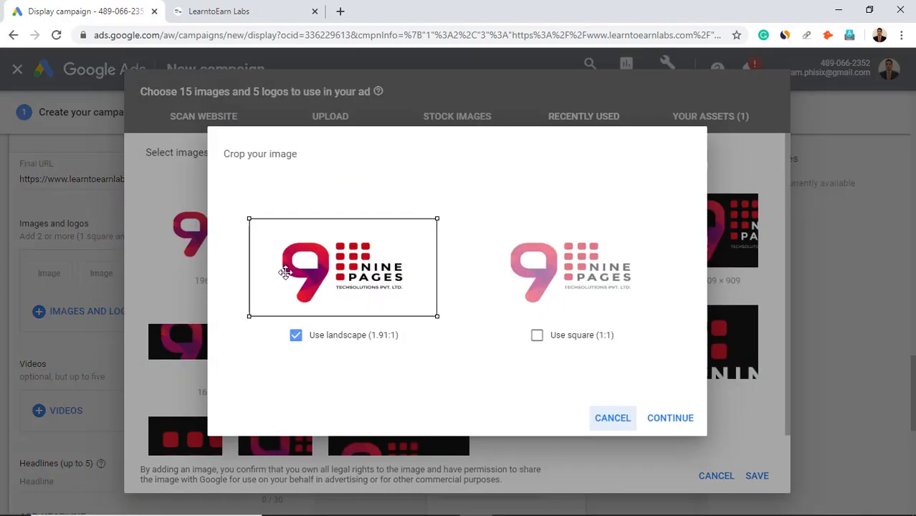
pyautogui.click(670, 419)
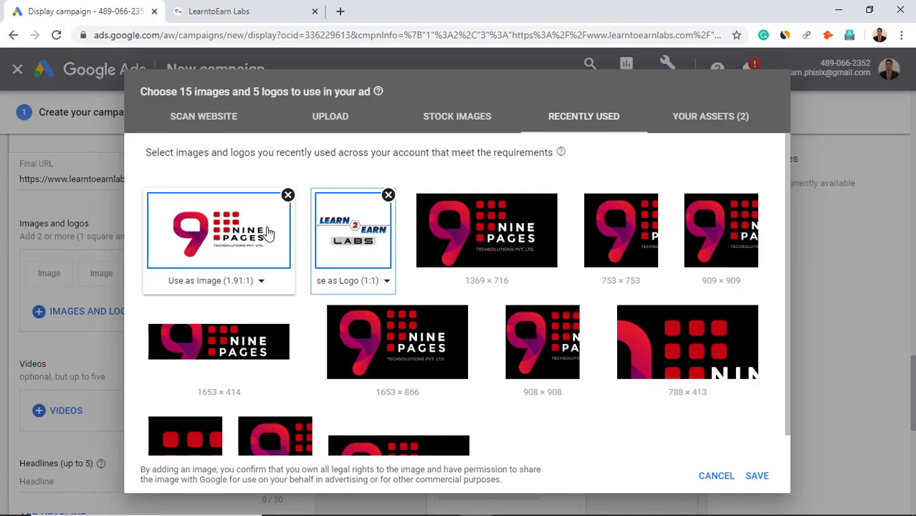
pyautogui.click(757, 476)
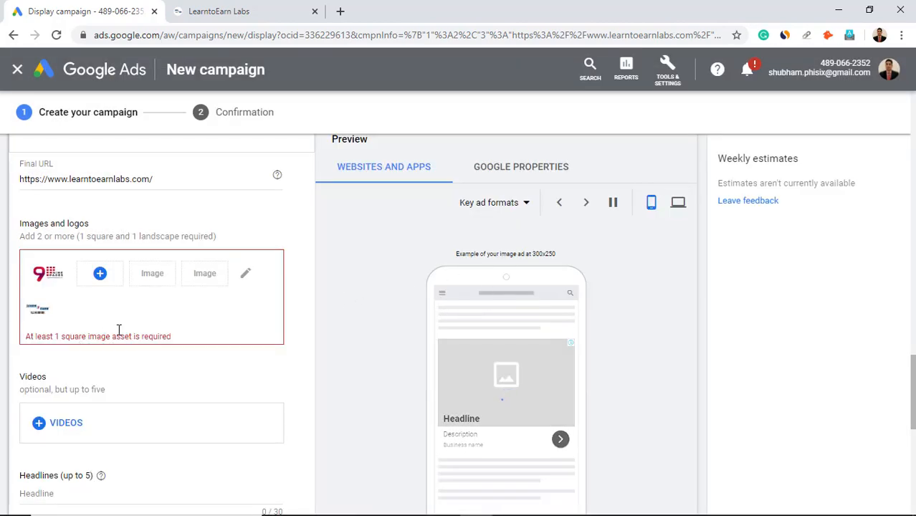
# Upload the 512 × 512 Learn 2 Earn Labs JPEG, use it as a square (1:1) image and save it to the ad
pyautogui.click(99, 273)
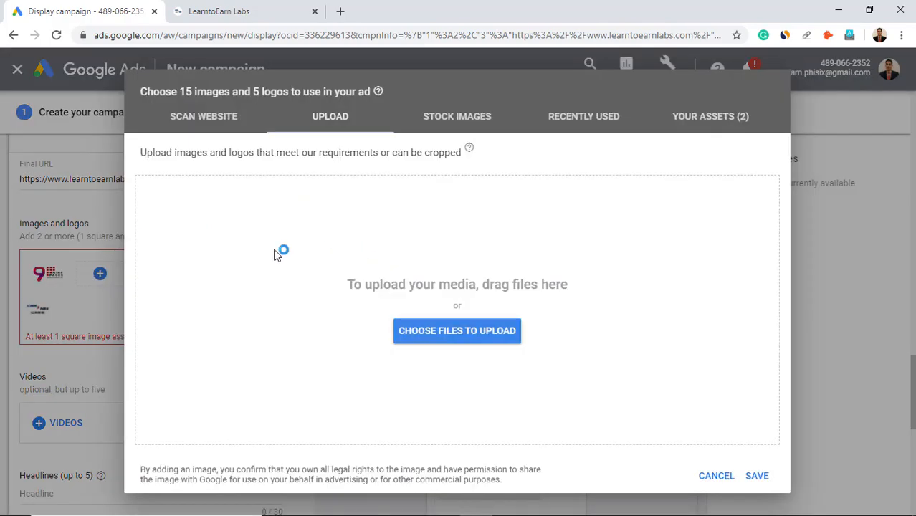
pyautogui.click(346, 241)
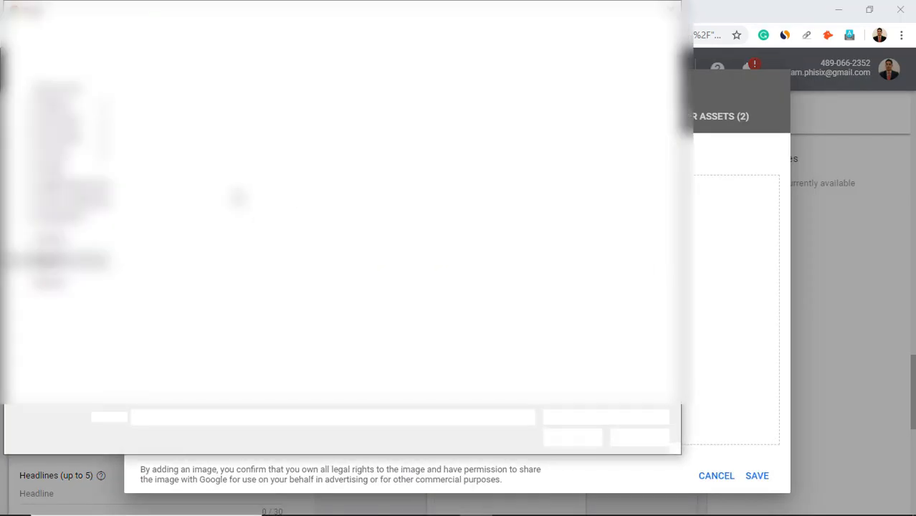
pyautogui.doubleClick(175, 199)
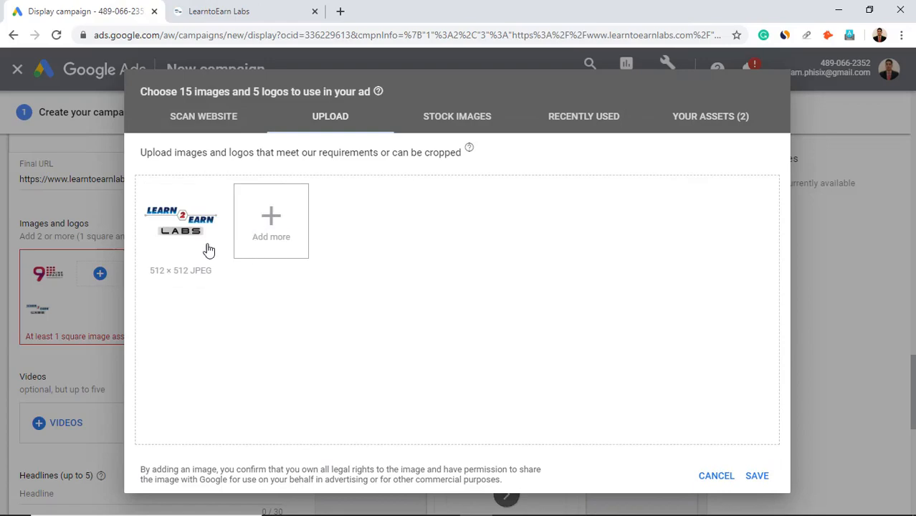
pyautogui.click(197, 270)
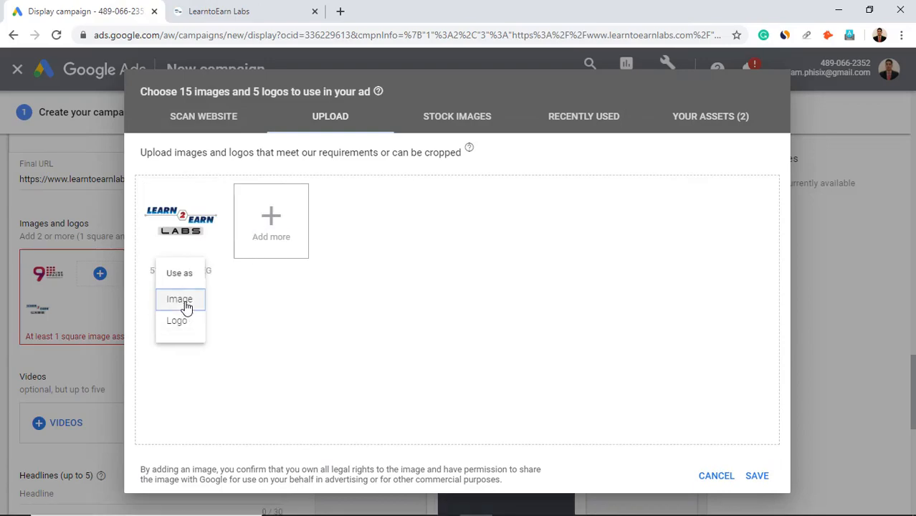
pyautogui.click(180, 301)
pyautogui.click(668, 425)
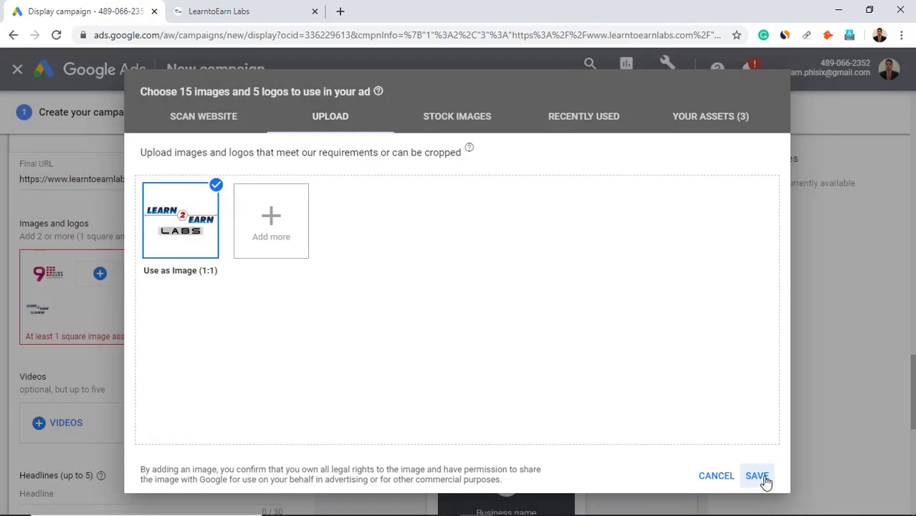
pyautogui.click(757, 475)
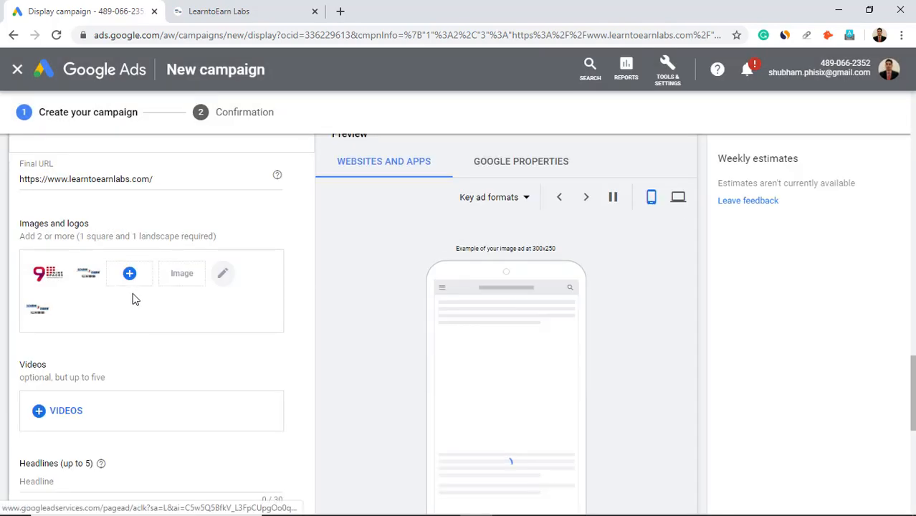
# Search YouTube for "learn2earn labs" and add the video "Understanding Anxiety | Learn2Earn Labs" to the ad
pyautogui.scroll(-2, 136, 301)
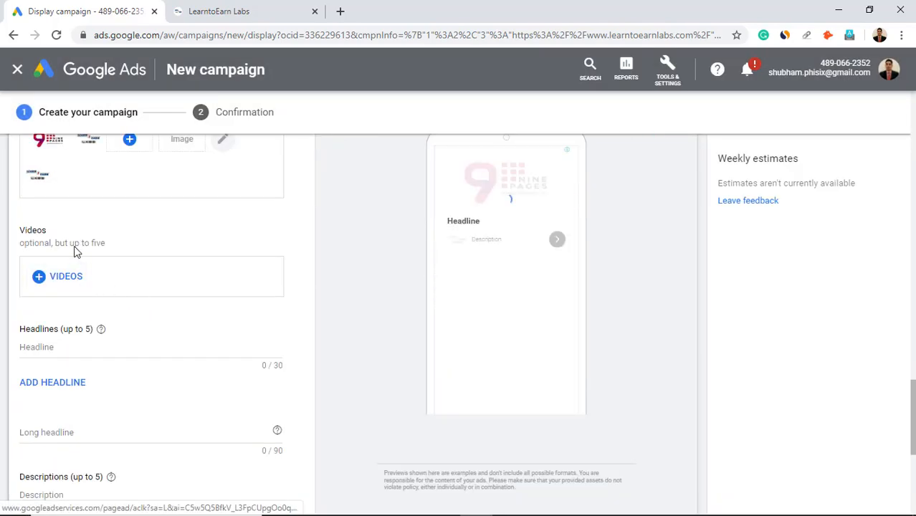
pyautogui.scroll(1, 78, 247)
pyautogui.click(57, 344)
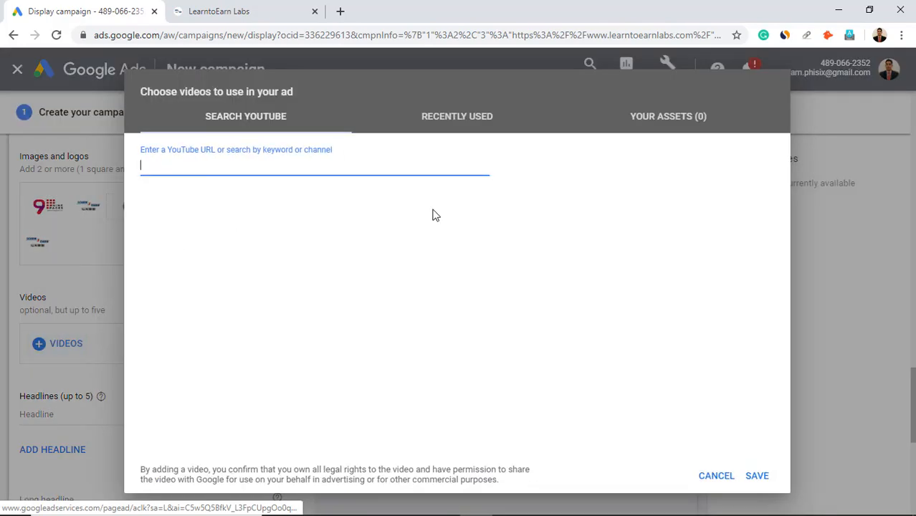
pyautogui.write('learn2earn labs')
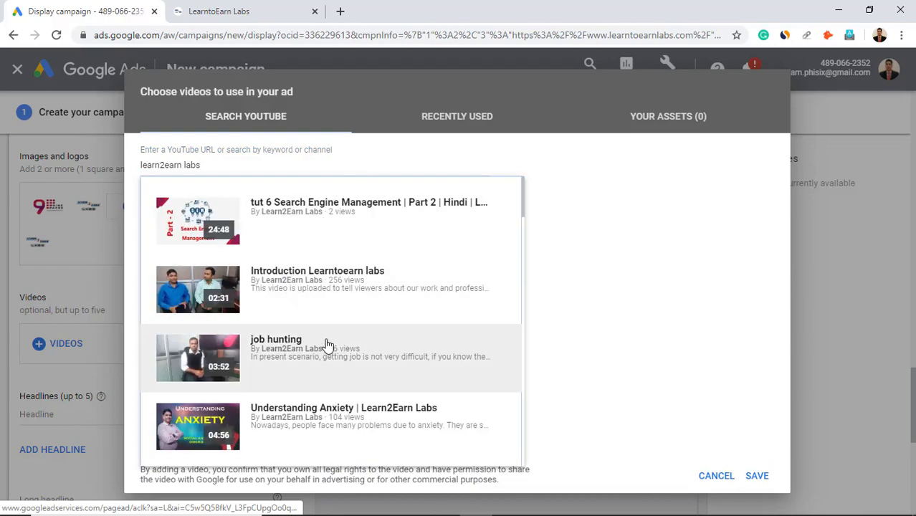
pyautogui.click(313, 412)
pyautogui.click(752, 476)
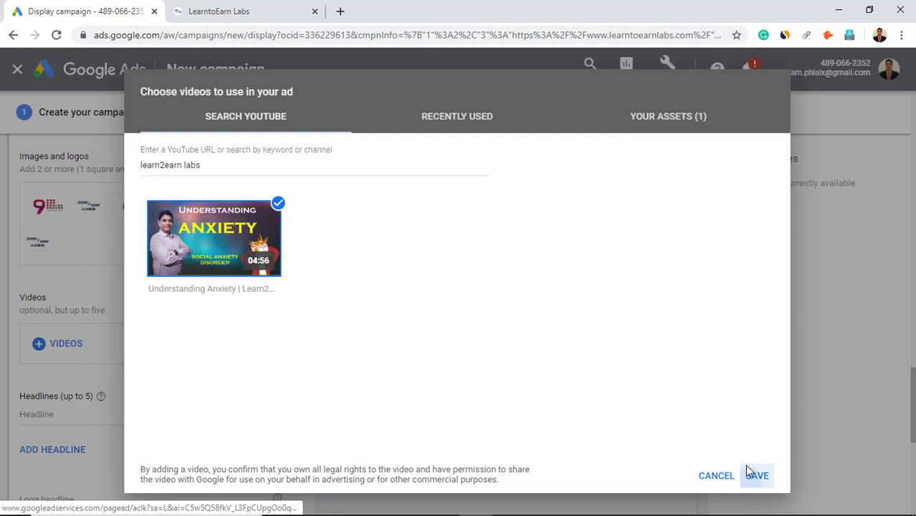
# Enter two ad headlines: "Are you looking for a job !" and "Then you can join our course"
pyautogui.scroll(-2, 172, 300)
pyautogui.click(116, 290)
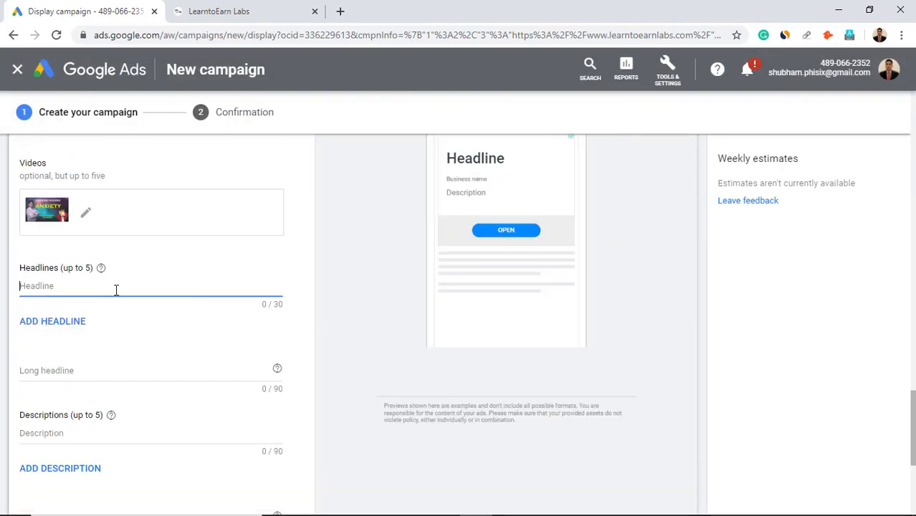
pyautogui.write('Ar')
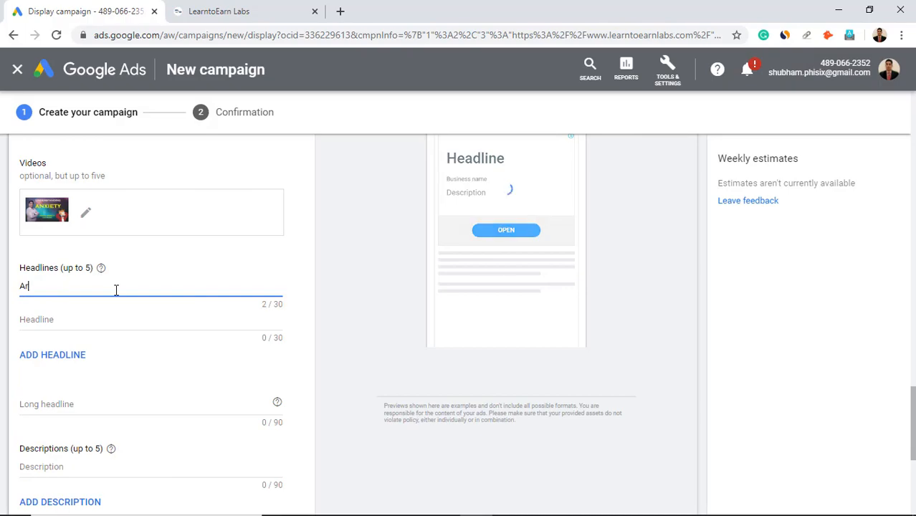
pyautogui.write('e you')
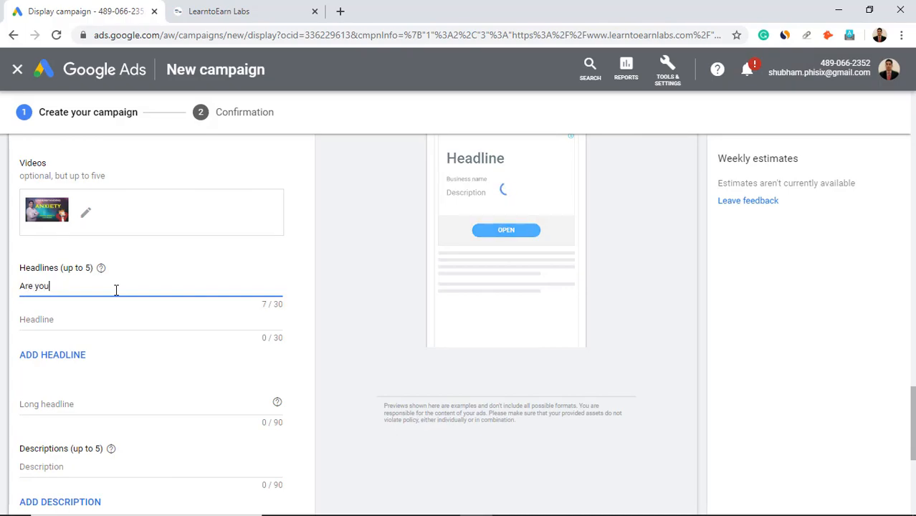
pyautogui.write(' looking f')
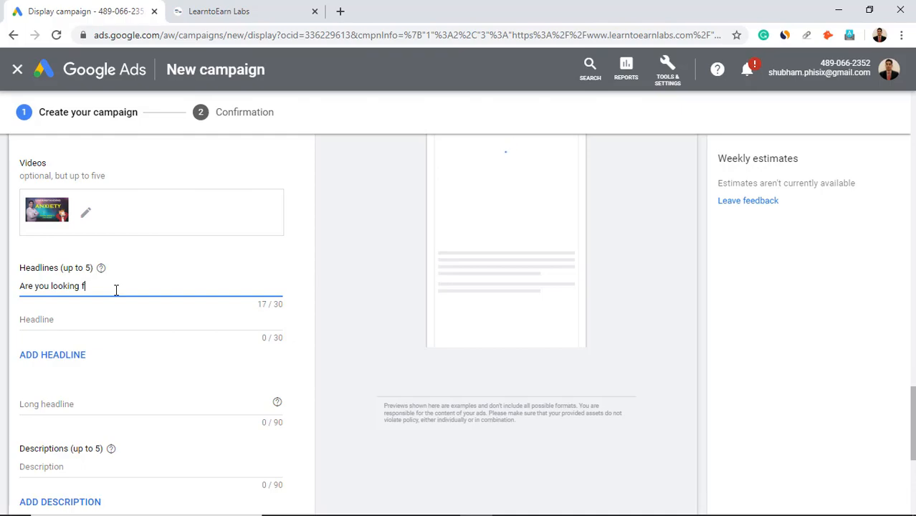
pyautogui.write('or a job !')
pyautogui.click(99, 323)
pyautogui.write('Th')
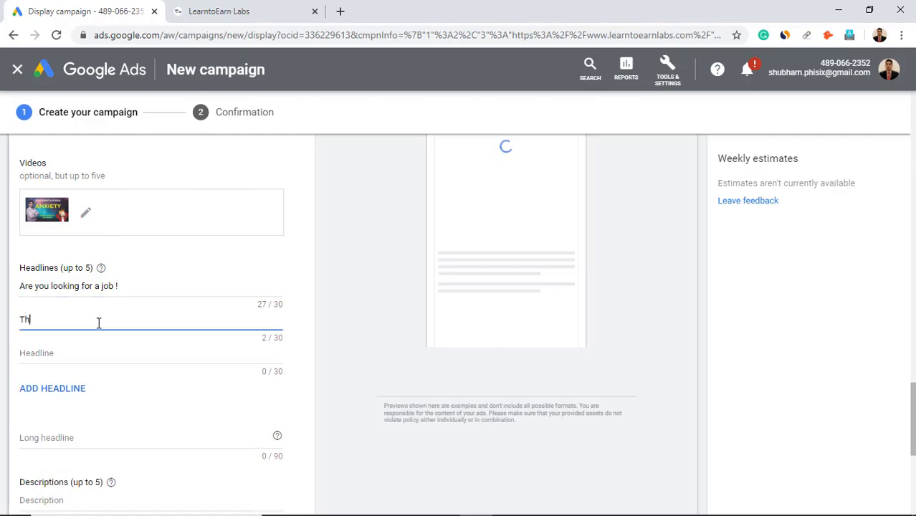
pyautogui.write('en you can join our course')
# Enter "Learn2earn Labs" as the ad's business name, leaving the long headline and description empty
pyautogui.scroll(-1, 108, 376)
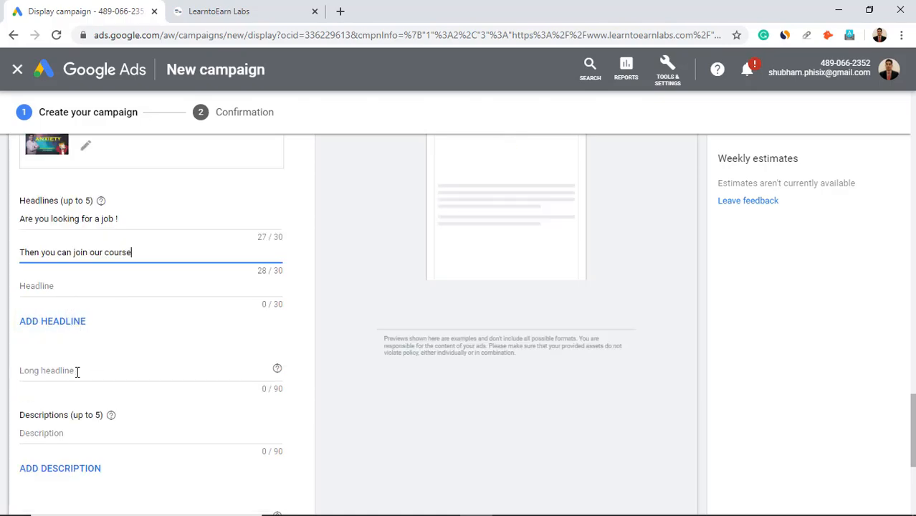
pyautogui.click(78, 370)
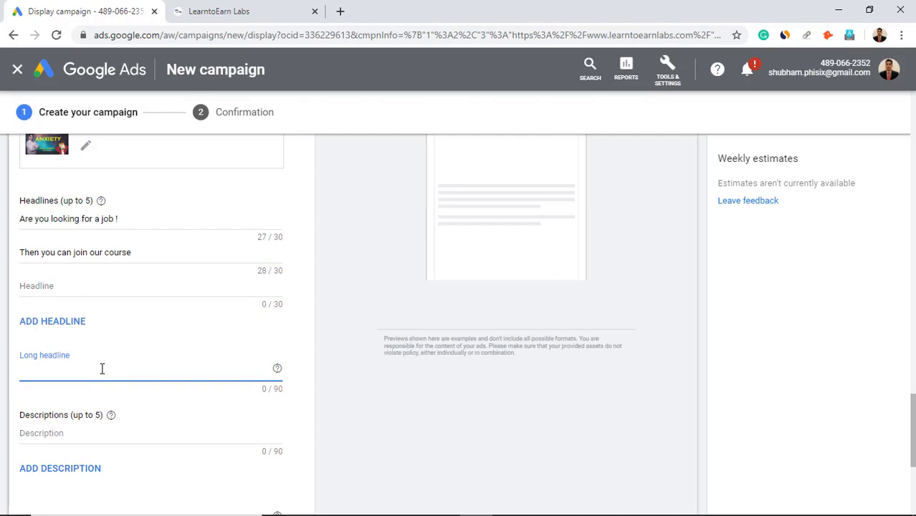
pyautogui.scroll(-1, 101, 368)
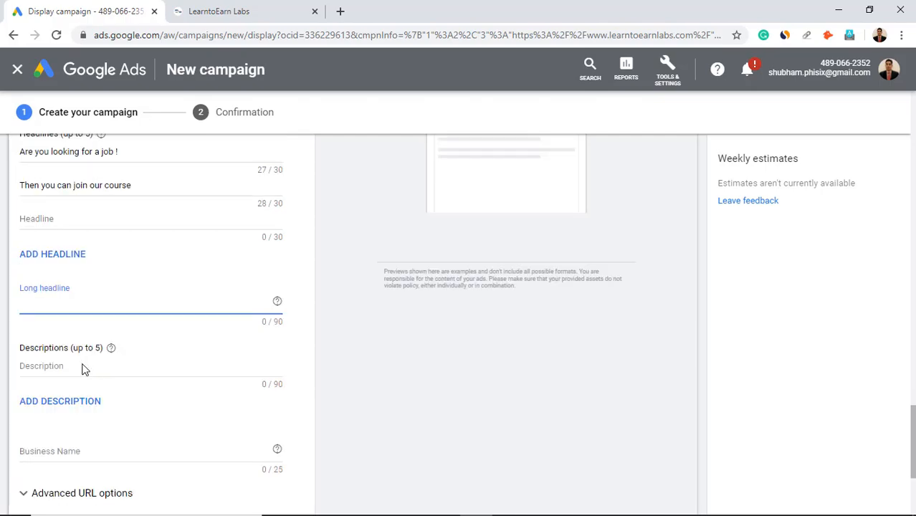
pyautogui.scroll(-2, 89, 370)
pyautogui.click(90, 318)
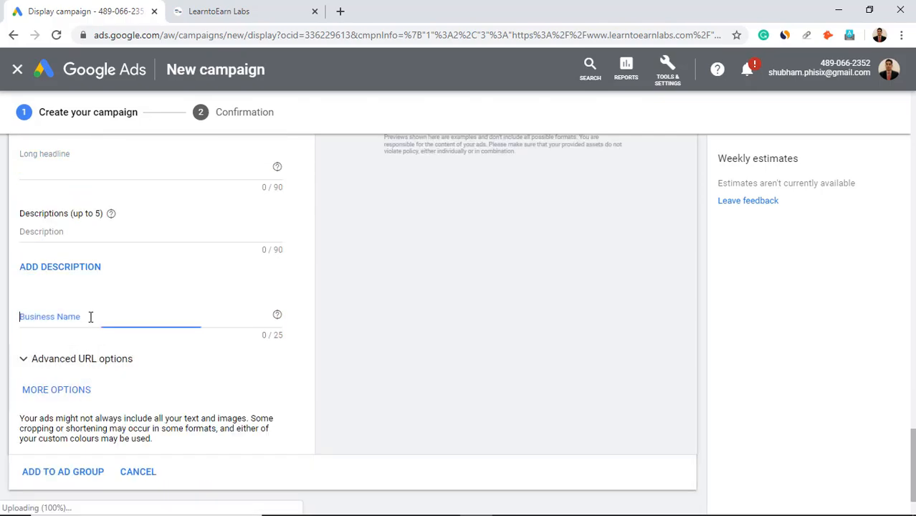
pyautogui.write('Lear')
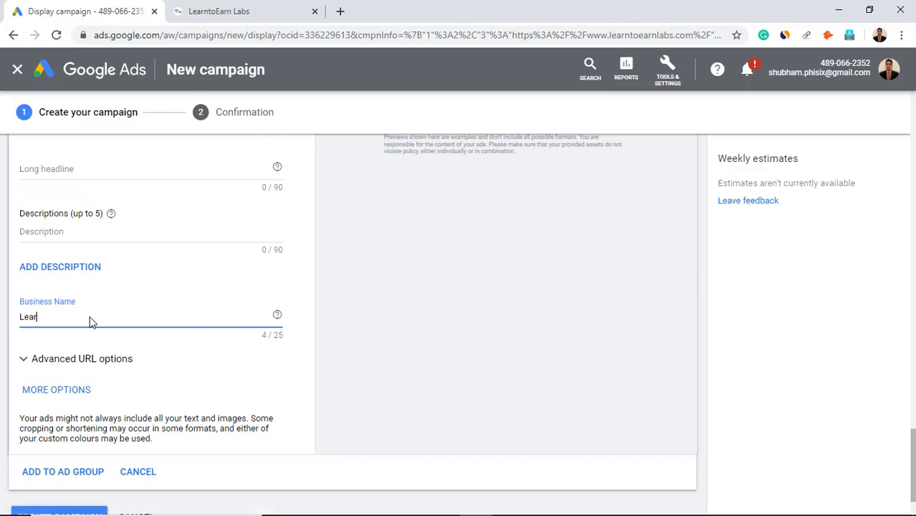
pyautogui.write('n2earn Labs')
pyautogui.scroll(-1, 92, 330)
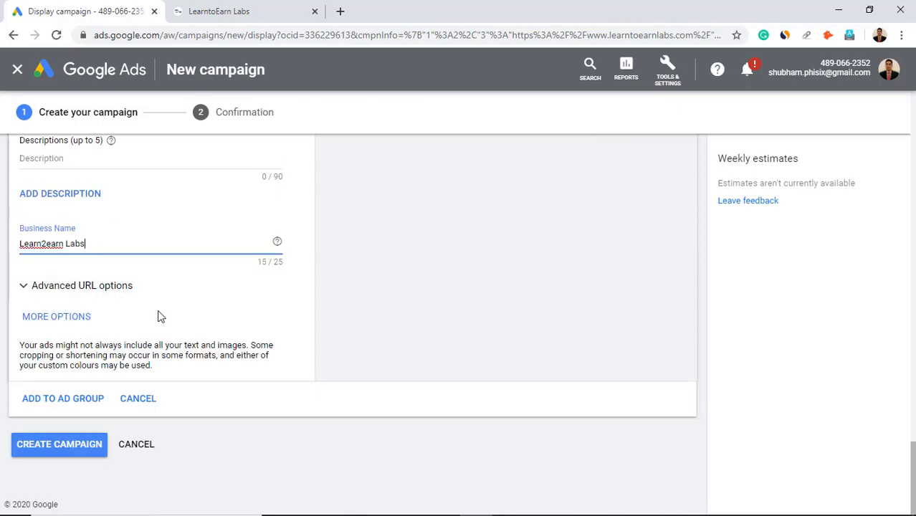
# Preview the responsive ad for websites and apps on desktop in the key ad formats and as image ads
pyautogui.scroll(7, 292, 327)
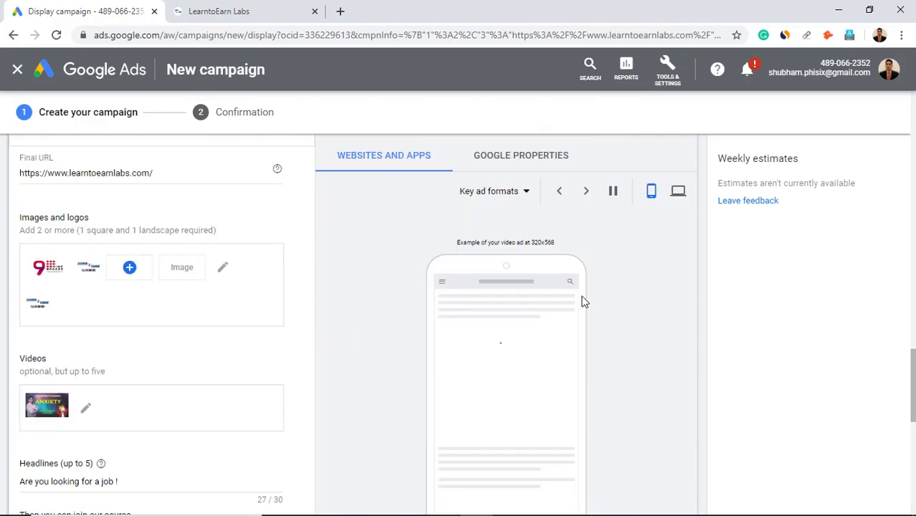
pyautogui.scroll(-1, 633, 306)
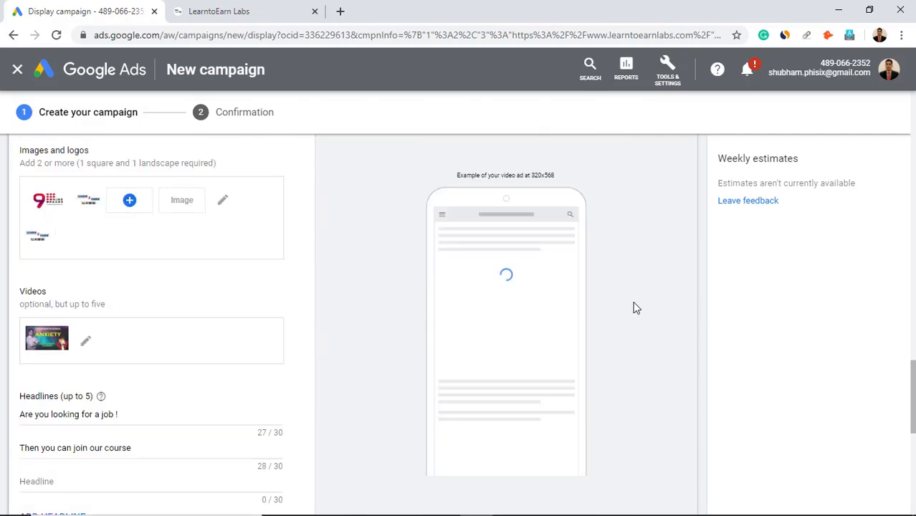
pyautogui.scroll(1, 574, 242)
pyautogui.scroll(1, 574, 241)
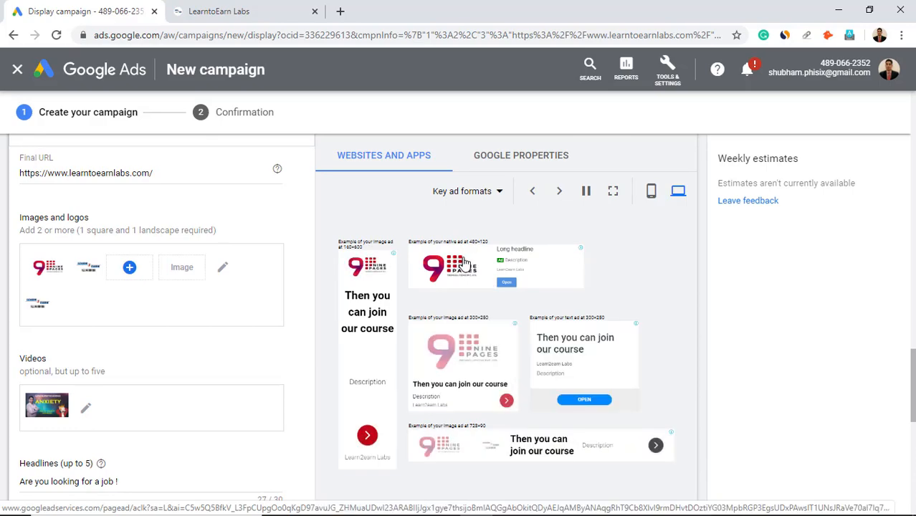
pyautogui.click(499, 192)
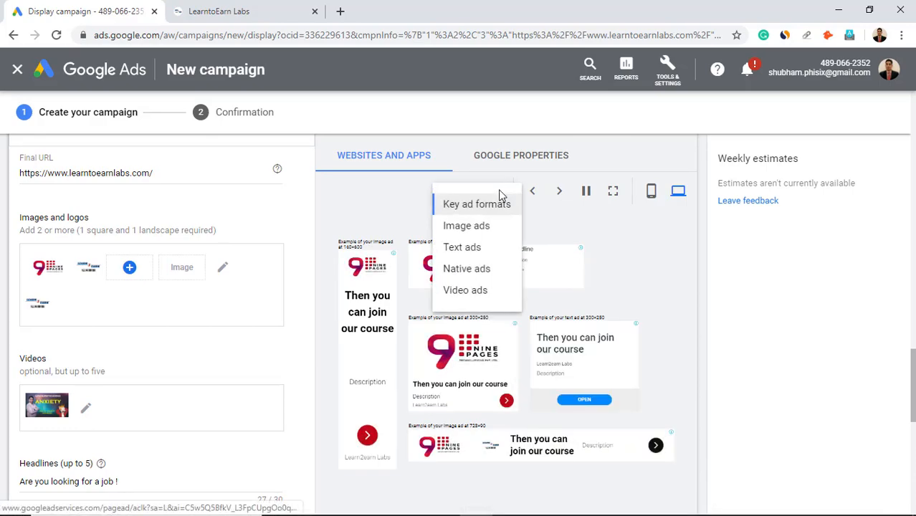
pyautogui.click(493, 228)
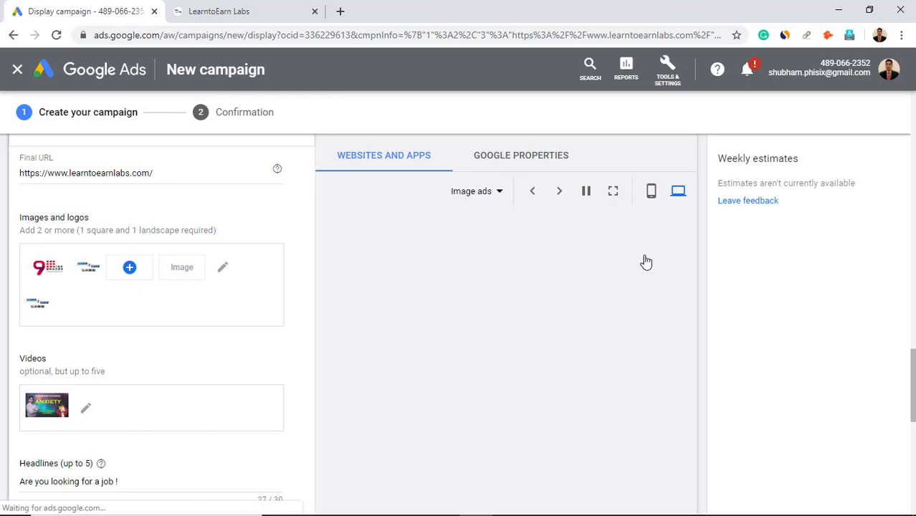
# Preview the ad on desktop as text ads and native ads
pyautogui.click(496, 197)
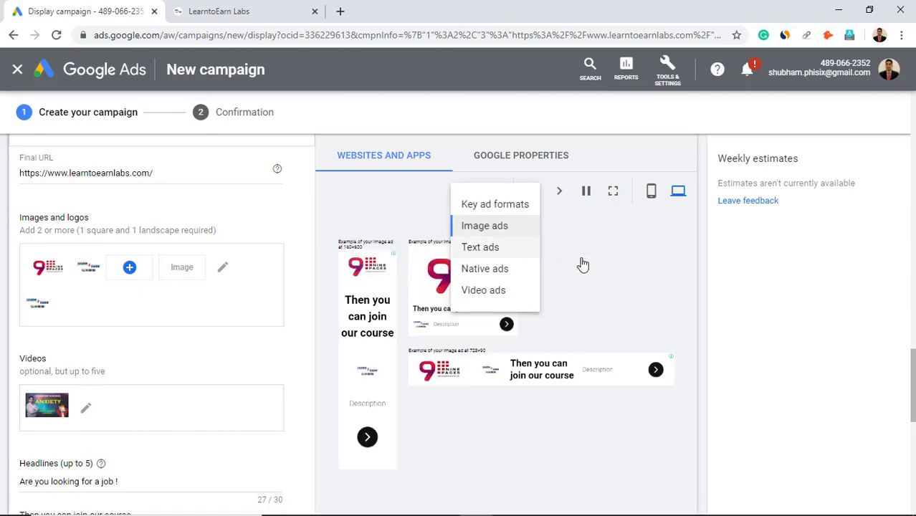
pyautogui.click(494, 248)
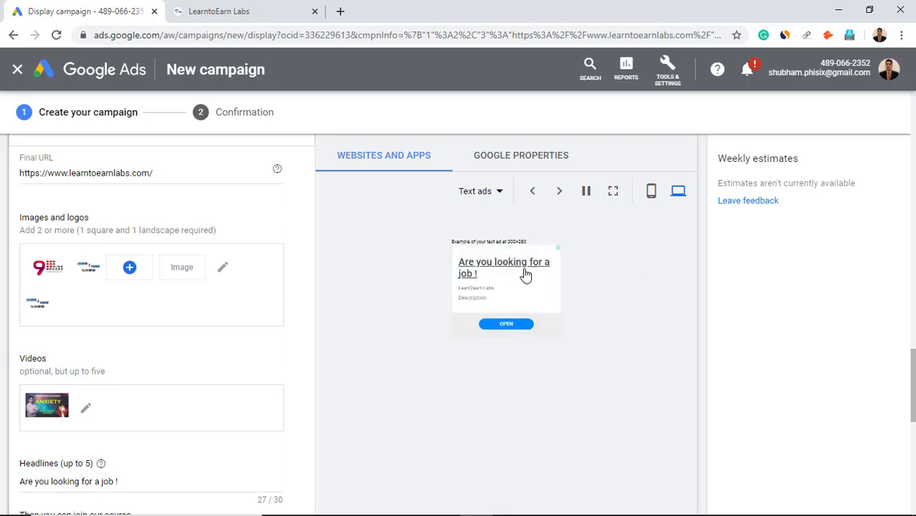
pyautogui.click(501, 193)
pyautogui.click(503, 273)
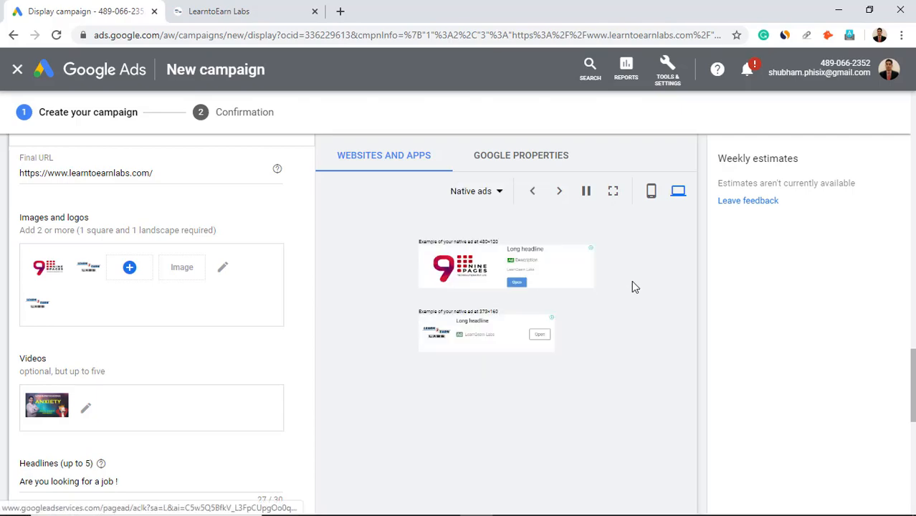
# Preview the ad in the video ads format on desktop and mobile, and check its Google properties preview on mobile
pyautogui.click(494, 194)
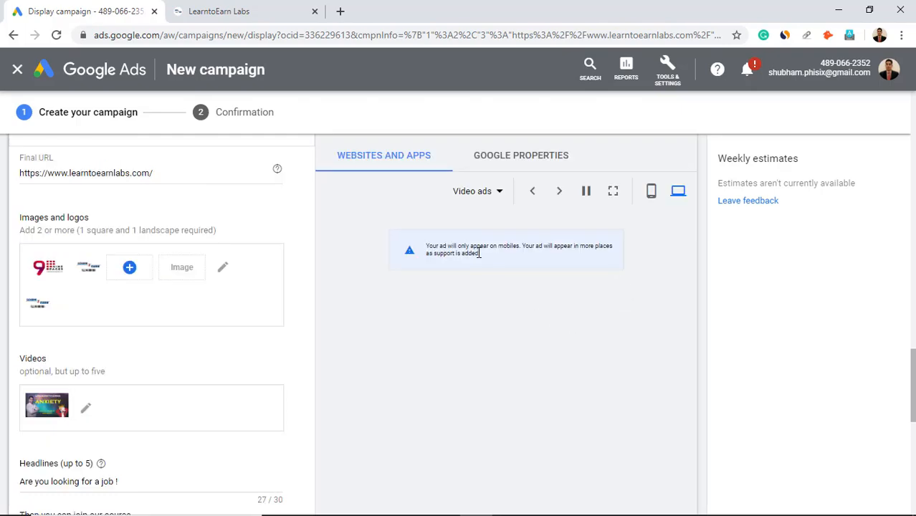
pyautogui.click(651, 191)
pyautogui.scroll(-1, 499, 305)
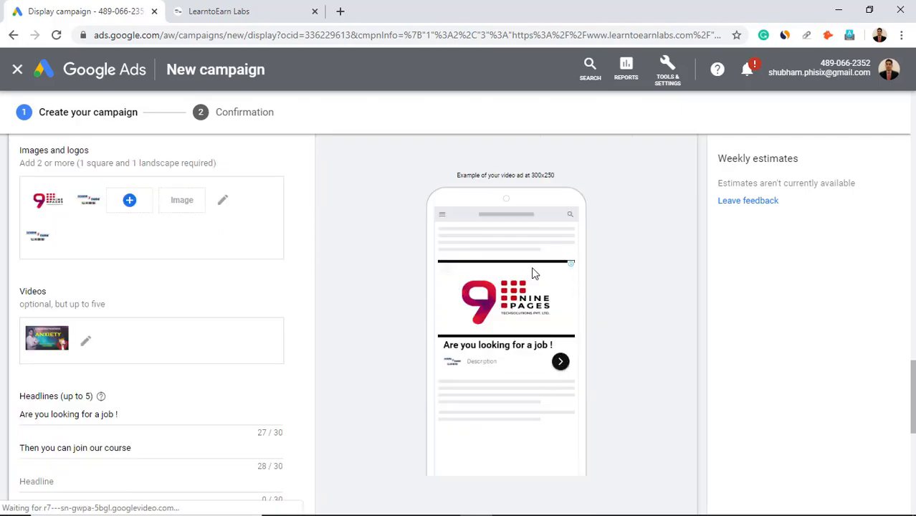
pyautogui.scroll(1, 607, 273)
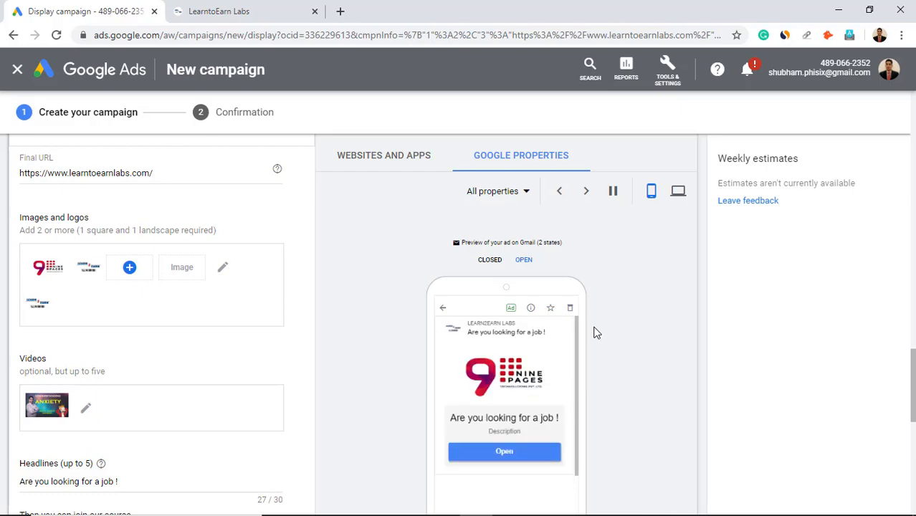
# Try to create the Smart display campaign with the ad as filled in
pyautogui.scroll(-5, 595, 331)
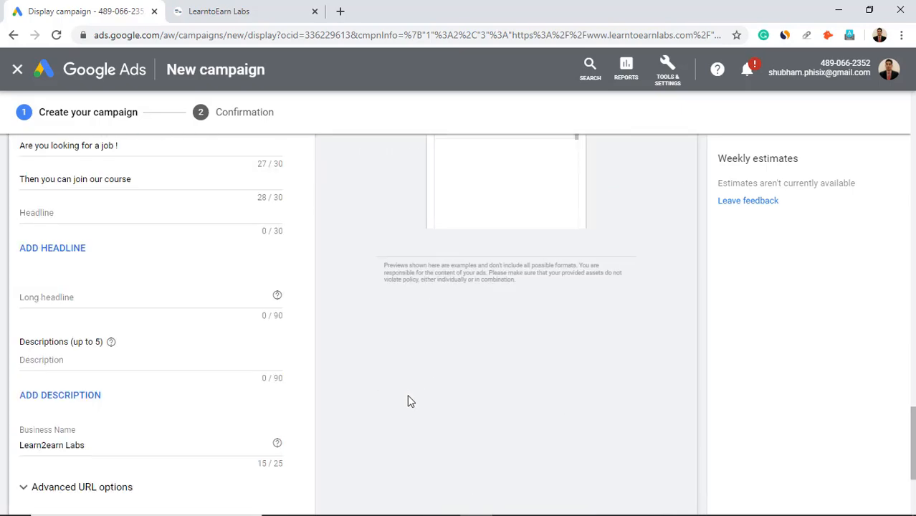
pyautogui.scroll(-3, 407, 396)
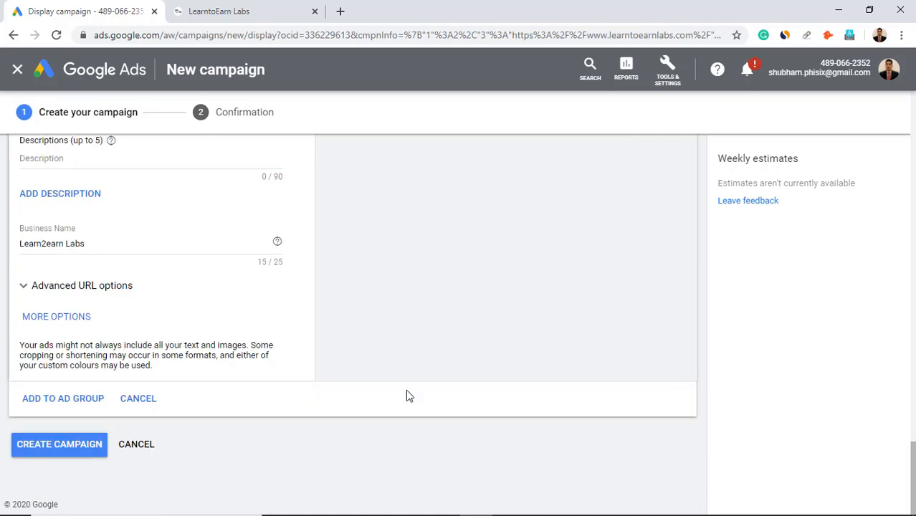
pyautogui.click(51, 448)
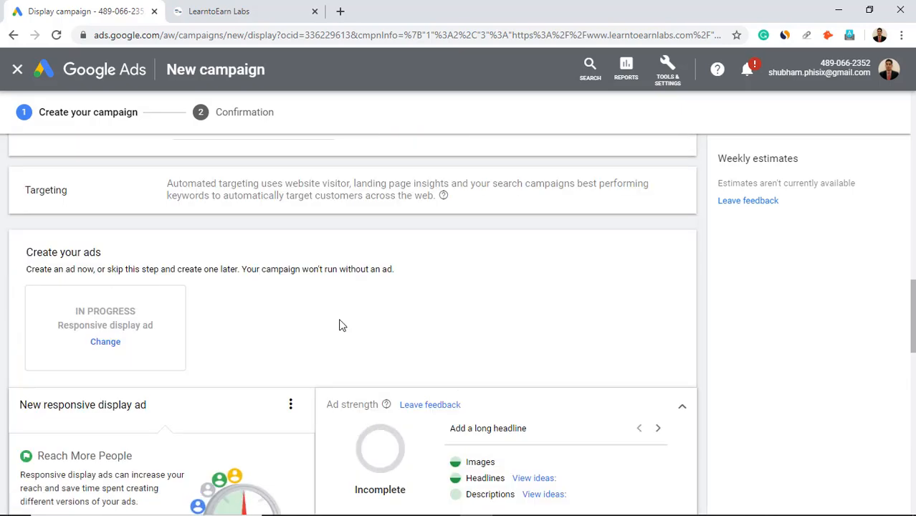
# Leave the new campaign setup for the account's campaign overview and open the Audiences page for all campaigns
pyautogui.scroll(15, 393, 271)
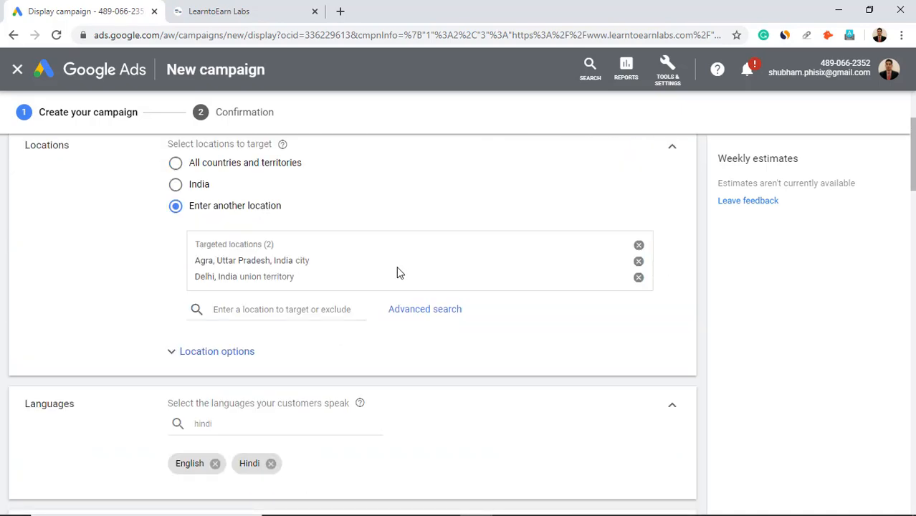
pyautogui.scroll(2, 399, 273)
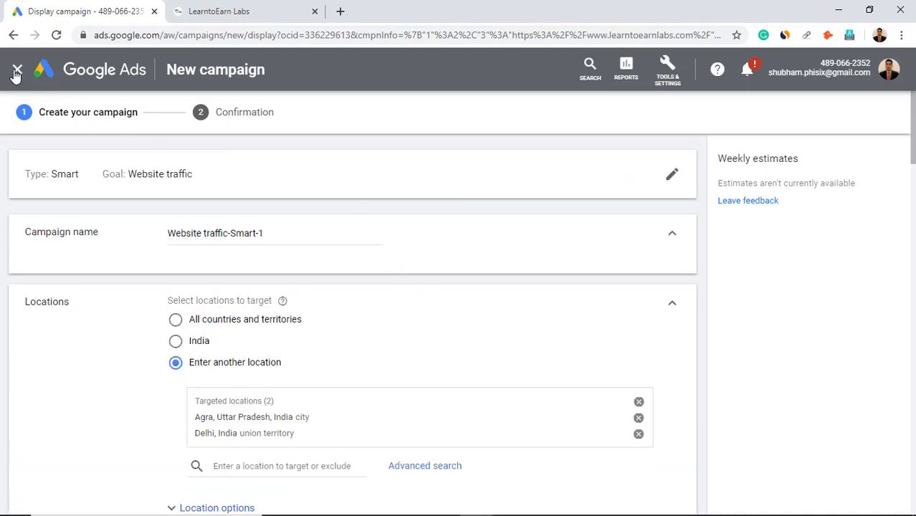
pyautogui.click(83, 76)
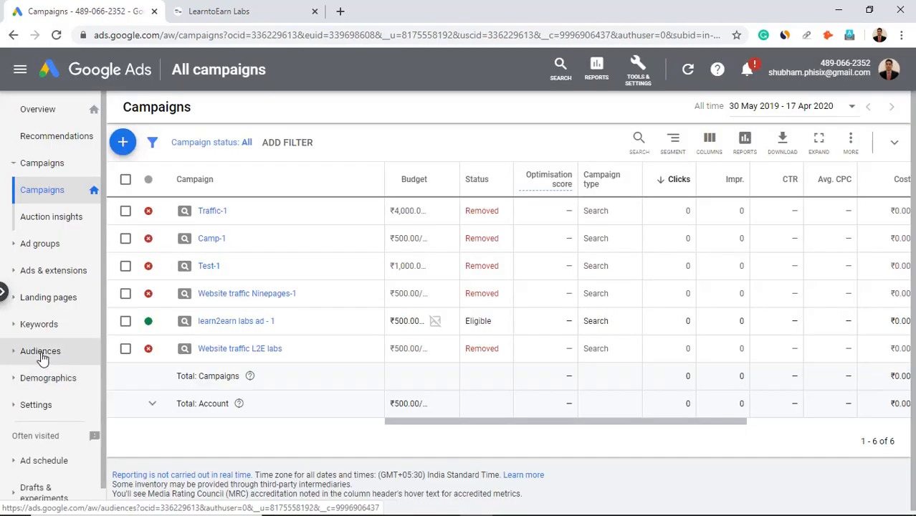
pyautogui.click(41, 353)
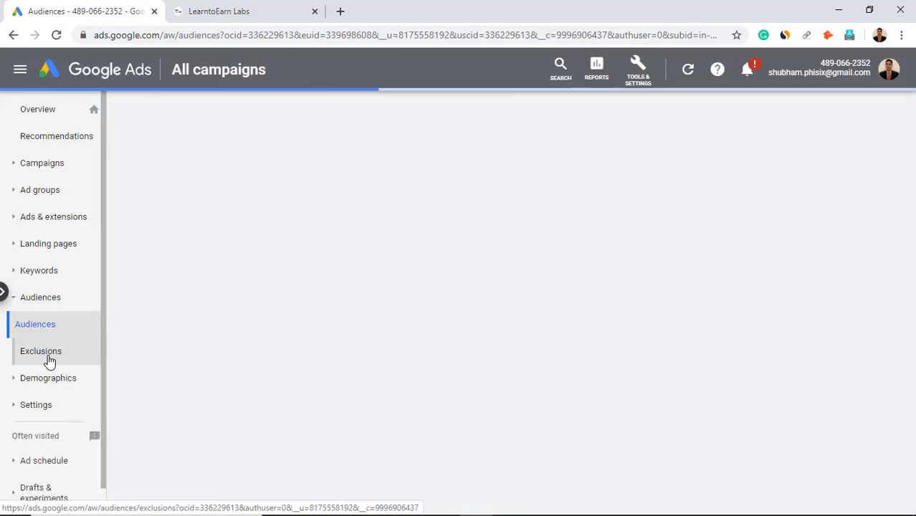